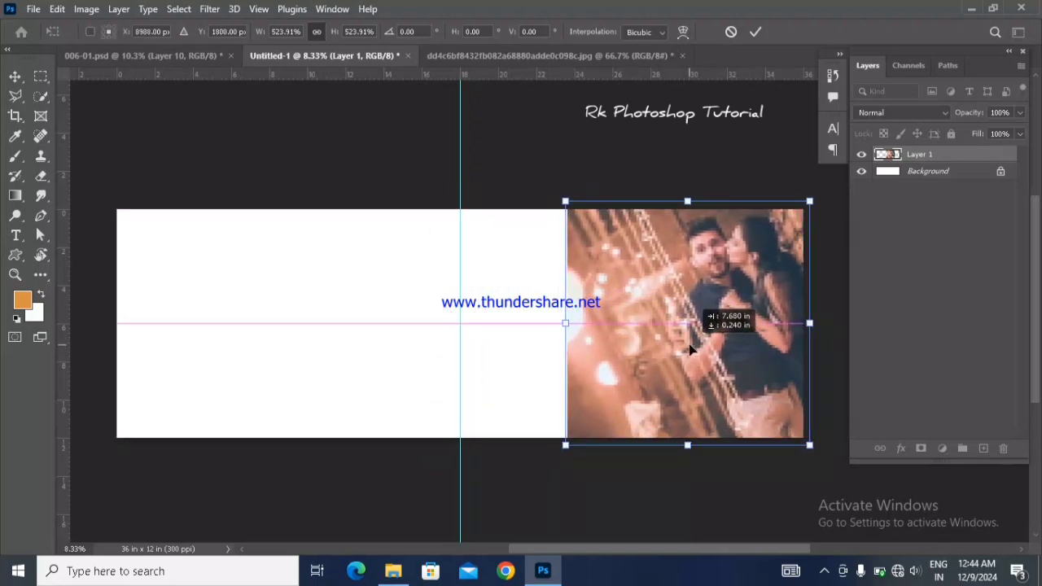
# - Commit the placement of the enlarged couple photo at the right end of the canvas
pyautogui.press('Return')
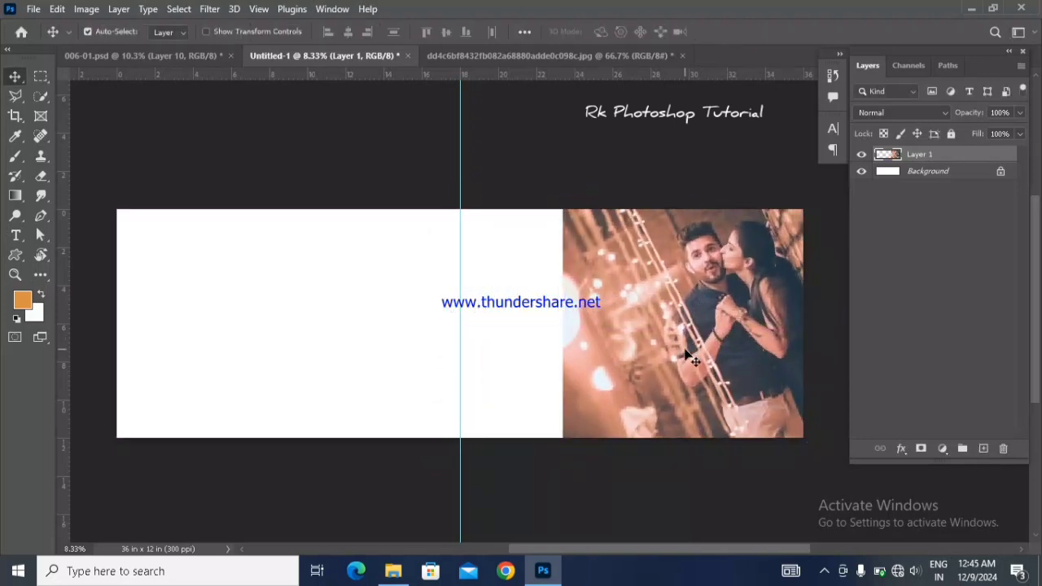
# - Draw an orange rectangle shape directly above the Background layer, covering the whole canvas, about 10896 × 3744 px
pyautogui.click(949, 173)
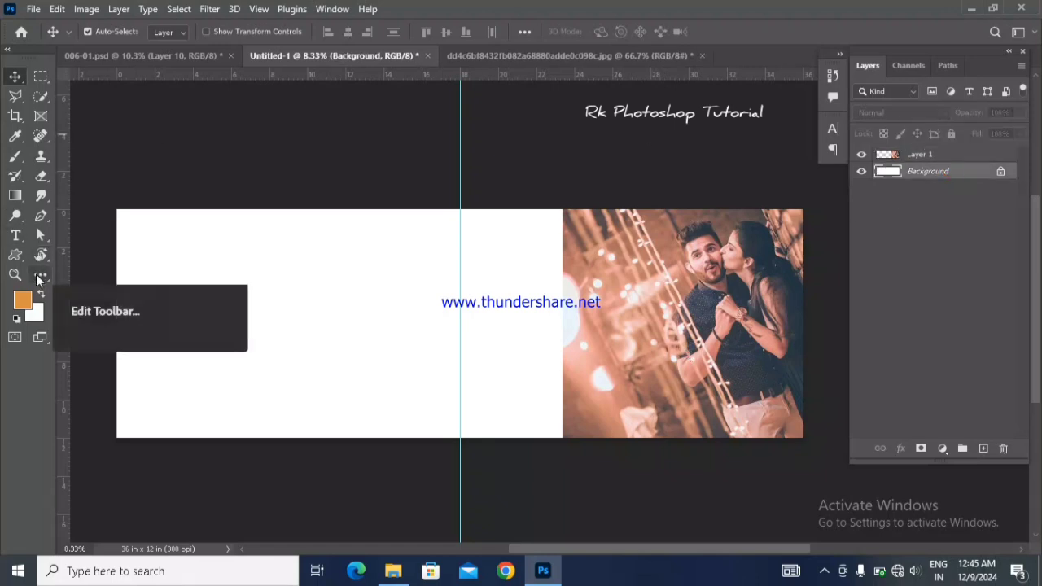
pyautogui.click(39, 277)
pyautogui.click(22, 257)
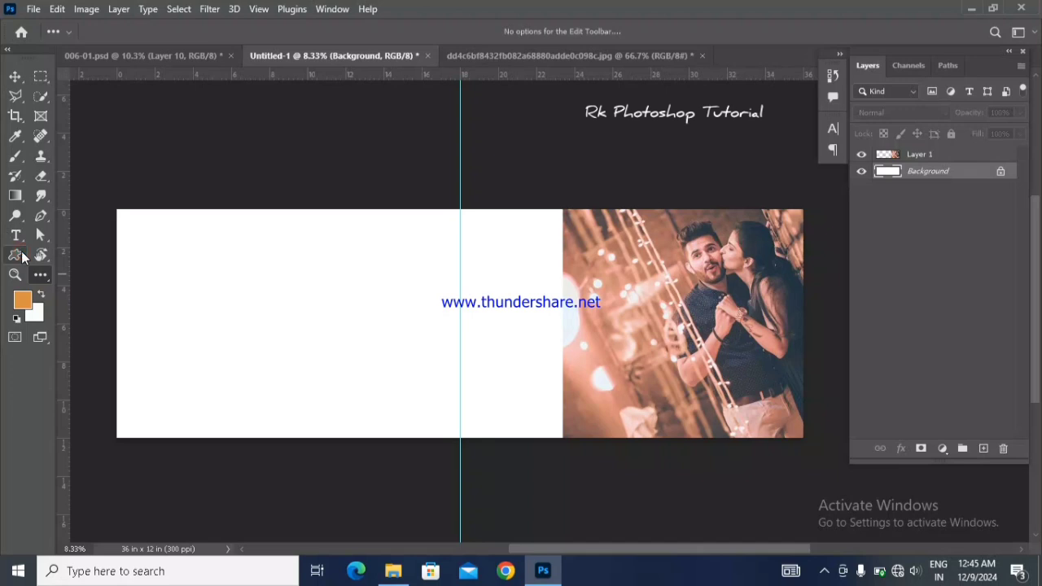
pyautogui.rightClick(22, 257)
pyautogui.click(95, 252)
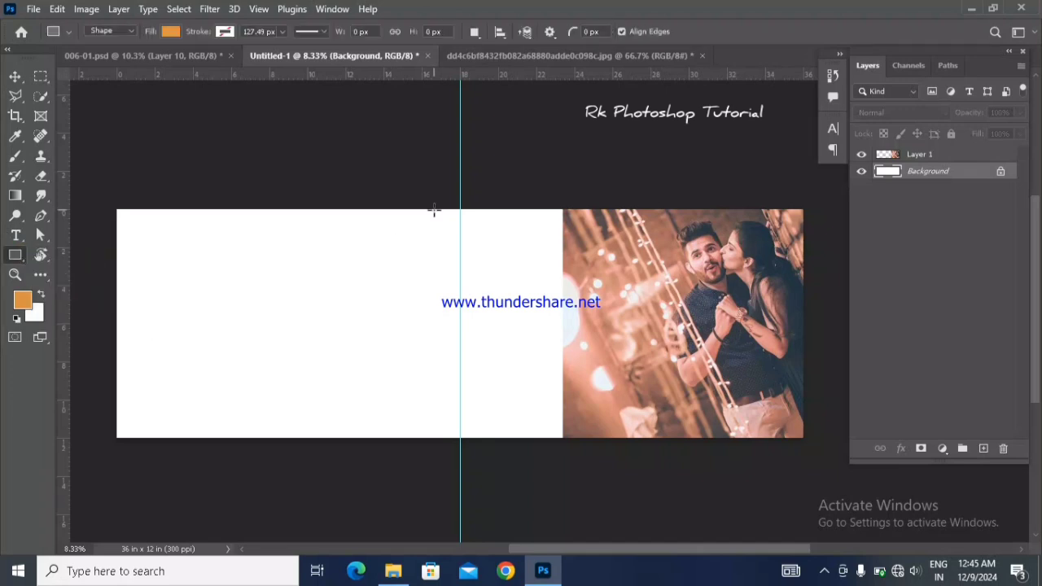
pyautogui.moveTo(112, 206); pyautogui.dragTo(805, 444)
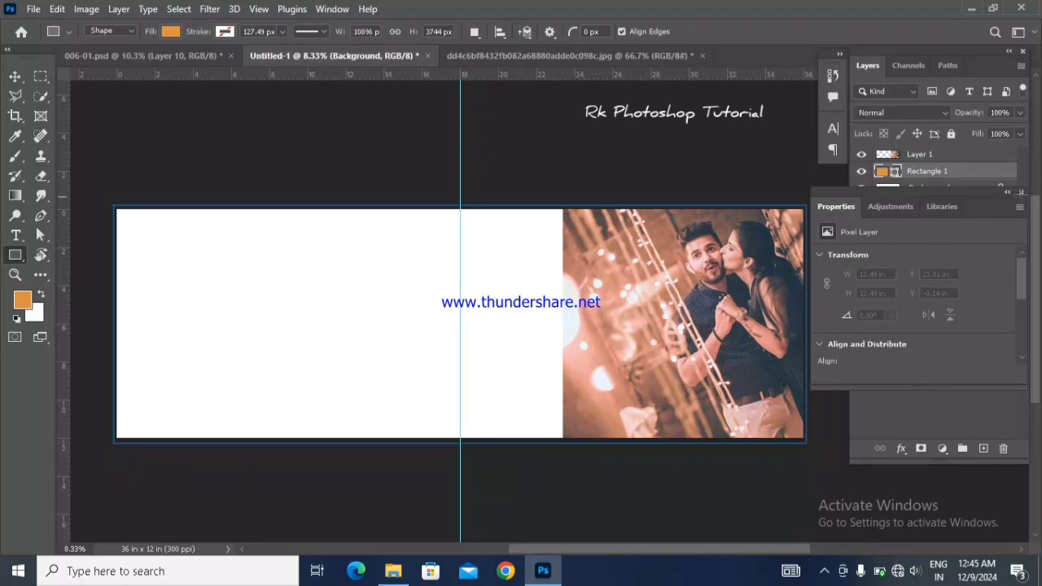
pyautogui.click(1008, 192)
pyautogui.click(15, 76)
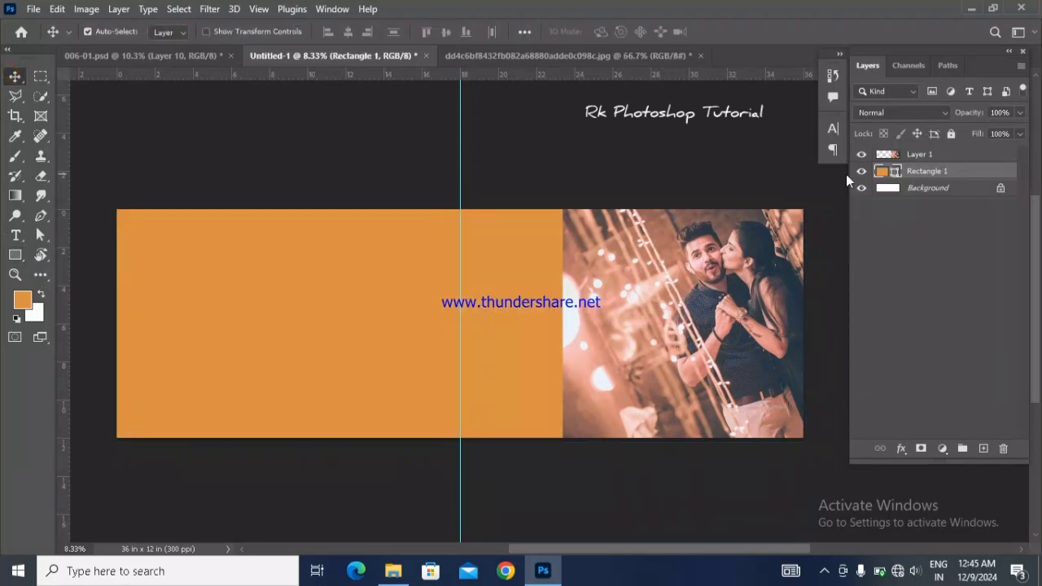
# - Recolor the full-canvas rectangle with a brownish-pink tone sampled from the upper left edge of the couple photo
pyautogui.doubleClick(896, 172)
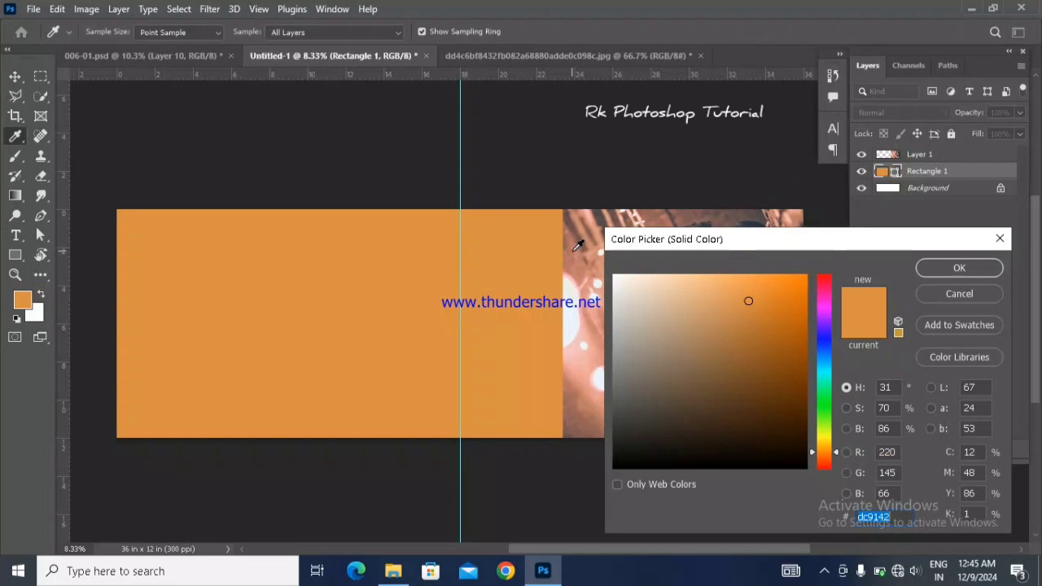
pyautogui.click(573, 250)
pyautogui.click(959, 268)
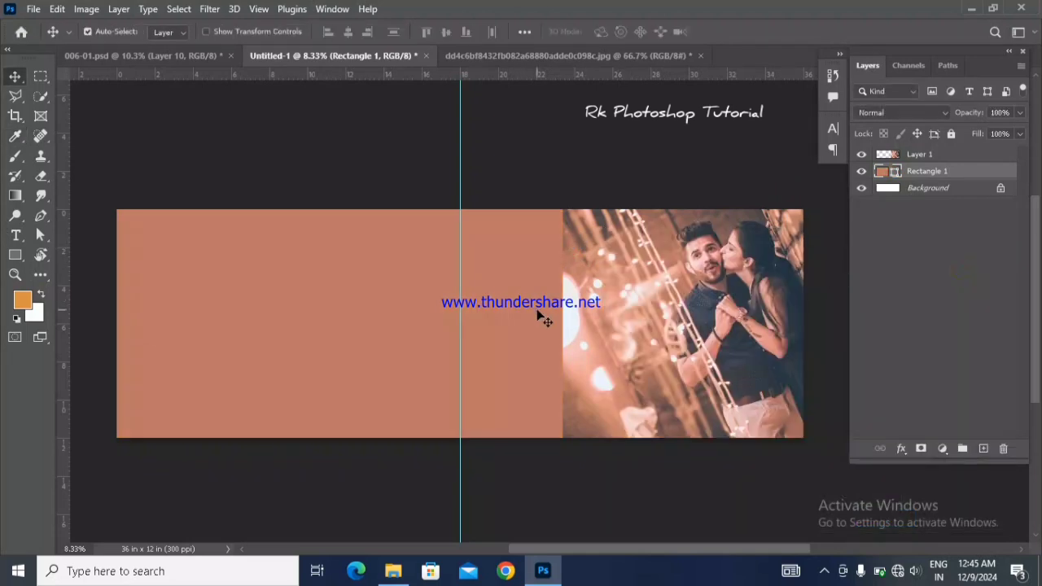
# - Add a Hide All layer mask to the couple photo on Layer 1
pyautogui.scroll(-1, 520, 297)
pyautogui.click(591, 309)
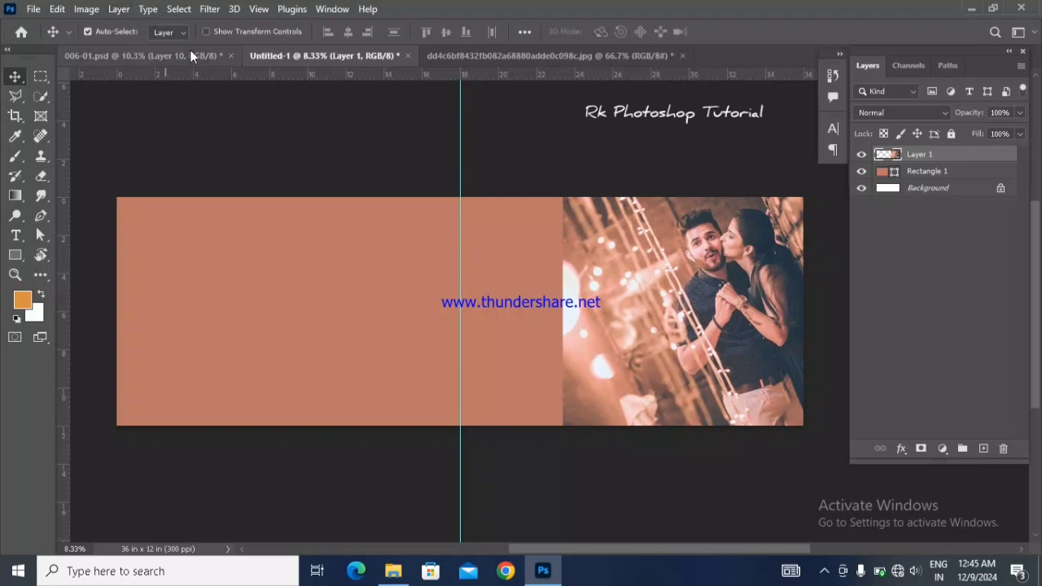
pyautogui.click(118, 10)
pyautogui.moveTo(193, 276)
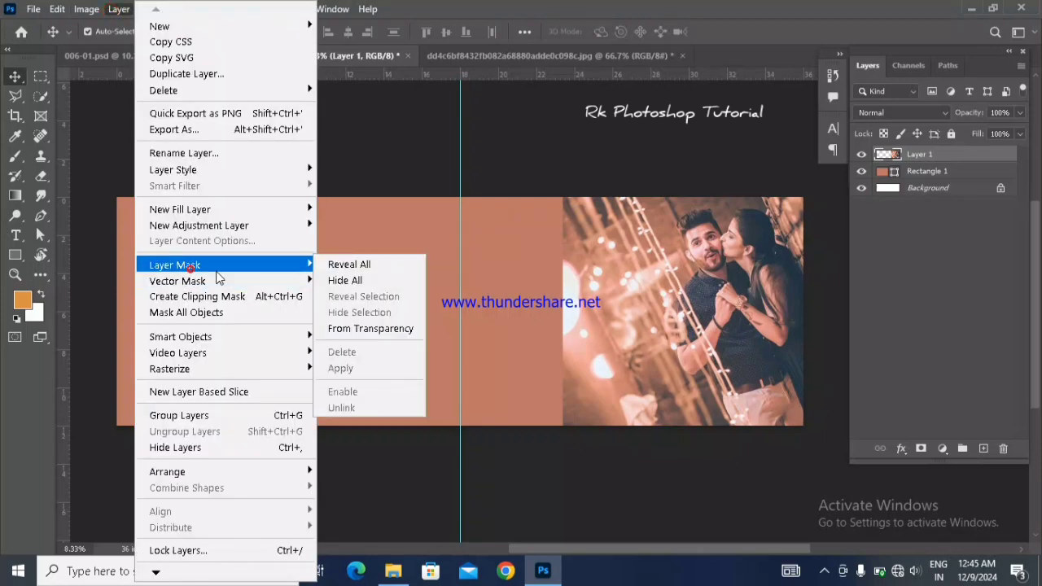
pyautogui.click(399, 283)
# - Paint white on the photo's mask with a soft brush of about 2915 px to reveal the couple and the string lights
pyautogui.click(13, 159)
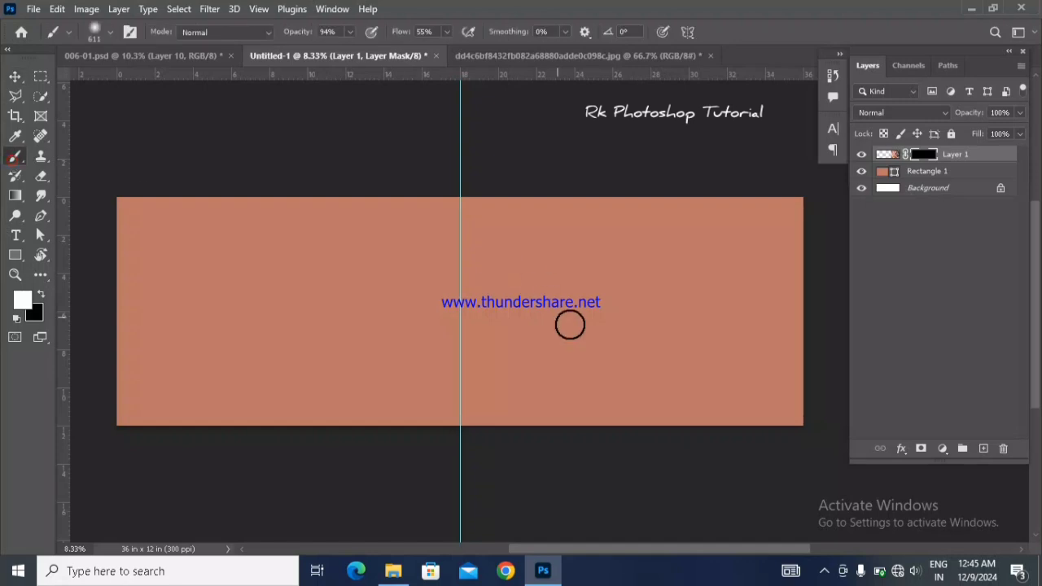
pyautogui.moveTo(590, 321); pyautogui.dragTo(666, 347)
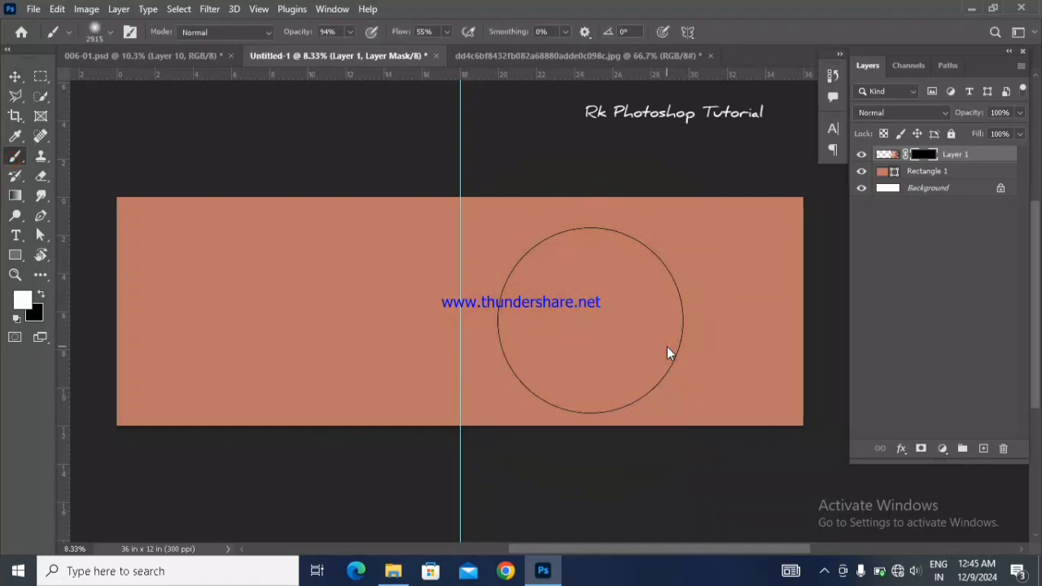
pyautogui.moveTo(693, 302)
pyautogui.mouseDown()
pyautogui.moveTo(700, 285)
pyautogui.moveTo(681, 302)
pyautogui.moveTo(721, 283)
pyautogui.moveTo(727, 344)
pyautogui.moveTo(733, 251)
pyautogui.moveTo(726, 357)
pyautogui.moveTo(725, 260)
pyautogui.moveTo(740, 277)
pyautogui.moveTo(733, 288)
pyautogui.moveTo(683, 292)
pyautogui.moveTo(647, 270)
pyautogui.moveTo(663, 254)
pyautogui.mouseUp()
pyautogui.click(732, 287)
pyautogui.scroll(2, 732, 288)
pyautogui.scroll(1, 732, 288)
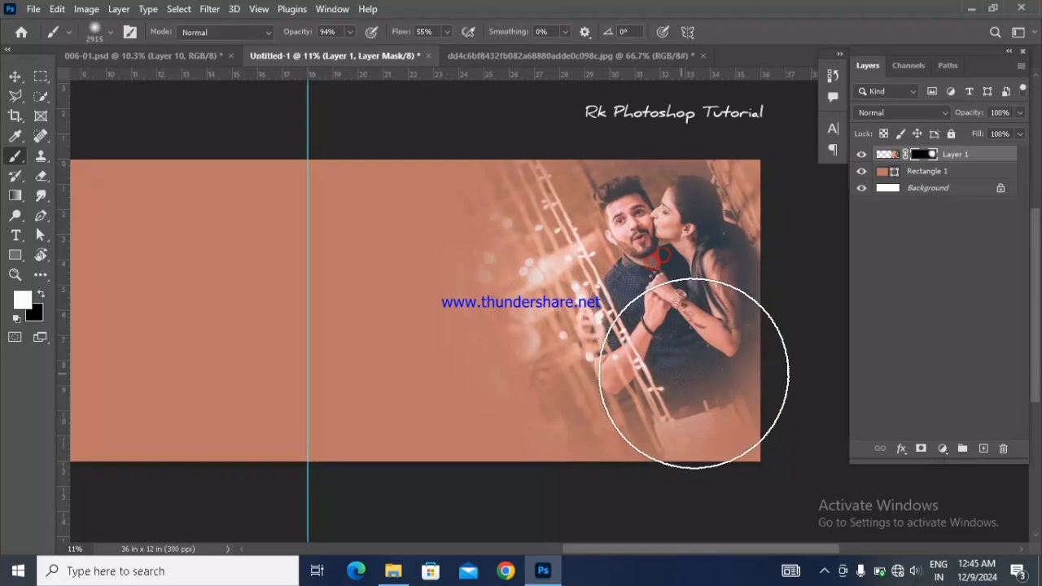
pyautogui.click(713, 377)
pyautogui.moveTo(713, 377)
pyautogui.mouseDown()
pyautogui.moveTo(583, 377)
pyautogui.moveTo(558, 399)
pyautogui.moveTo(562, 388)
pyautogui.mouseUp()
pyautogui.moveTo(556, 324); pyautogui.dragTo(556, 337)
pyautogui.moveTo(720, 243)
pyautogui.mouseDown()
pyautogui.moveTo(708, 350)
pyautogui.moveTo(663, 354)
pyautogui.mouseUp()
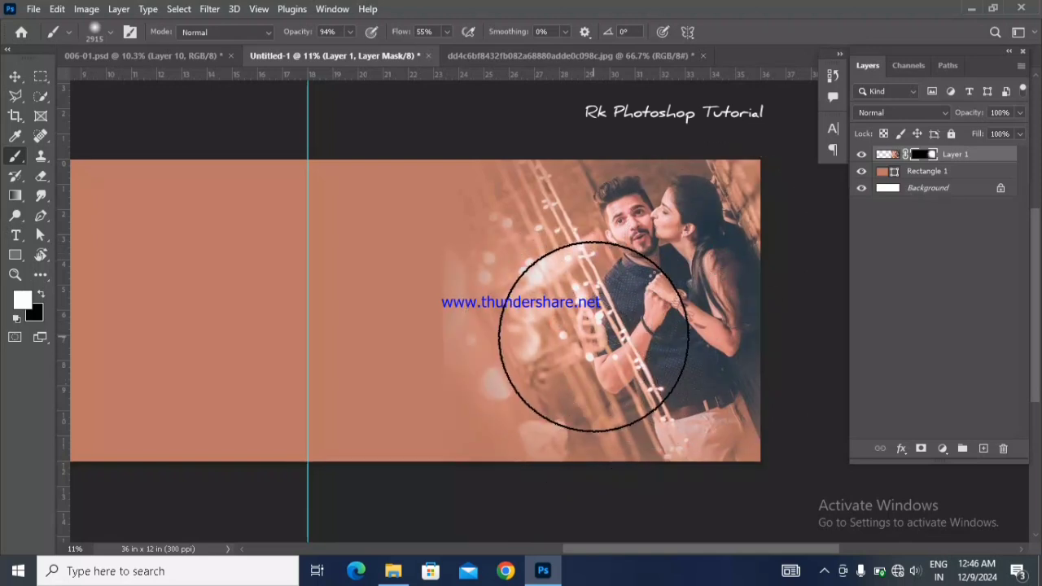
pyautogui.moveTo(542, 337); pyautogui.dragTo(521, 337)
# - Paint black on the mask along the photo's left edge with a 1787 px brush to blend it into the background
pyautogui.press('x')
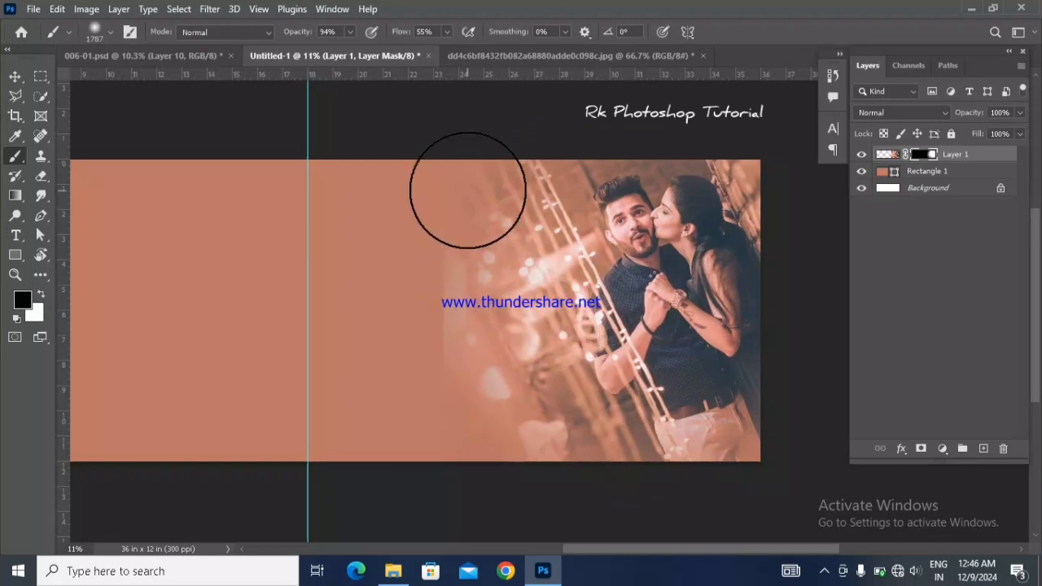
pyautogui.moveTo(399, 376); pyautogui.dragTo(397, 425)
pyautogui.moveTo(424, 295); pyautogui.dragTo(421, 453)
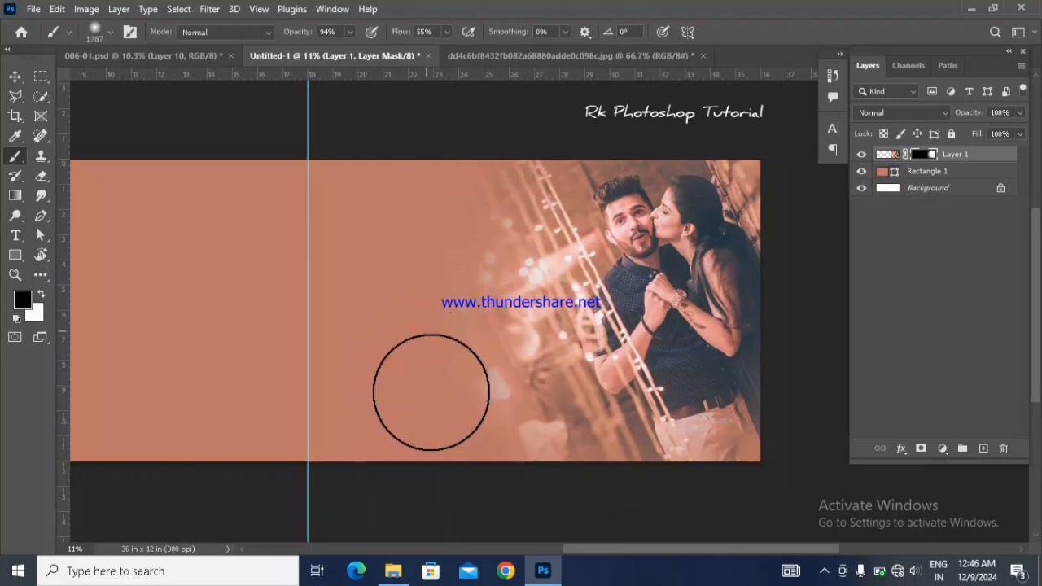
pyautogui.moveTo(587, 323); pyautogui.dragTo(563, 320)
pyautogui.click(14, 76)
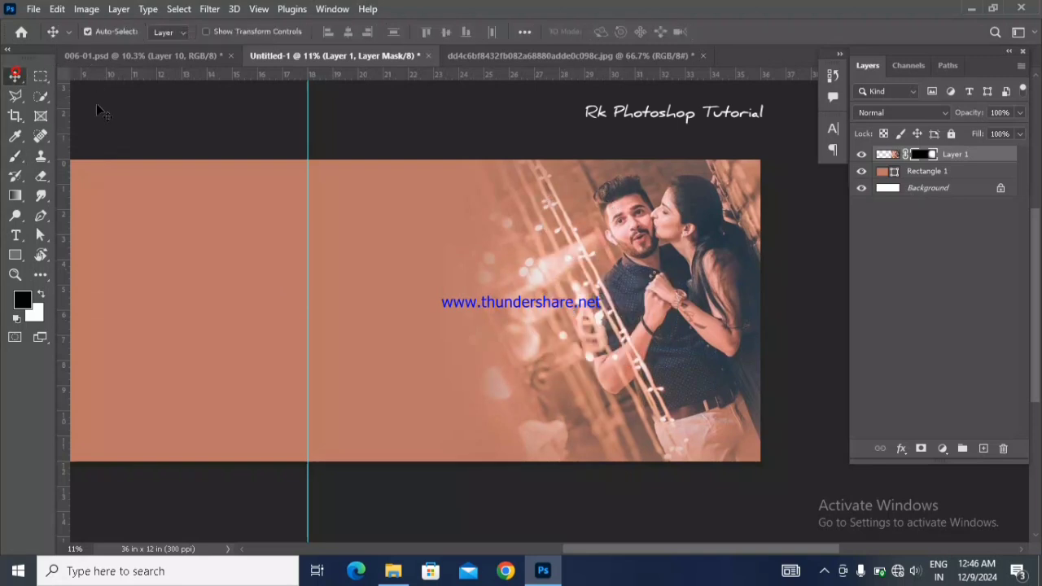
# - With the Pen tool, draw a closed black curved shape between the center guide and the couple, about 3479 × 3591 px, above Layer 1
pyautogui.scroll(-1, 435, 279)
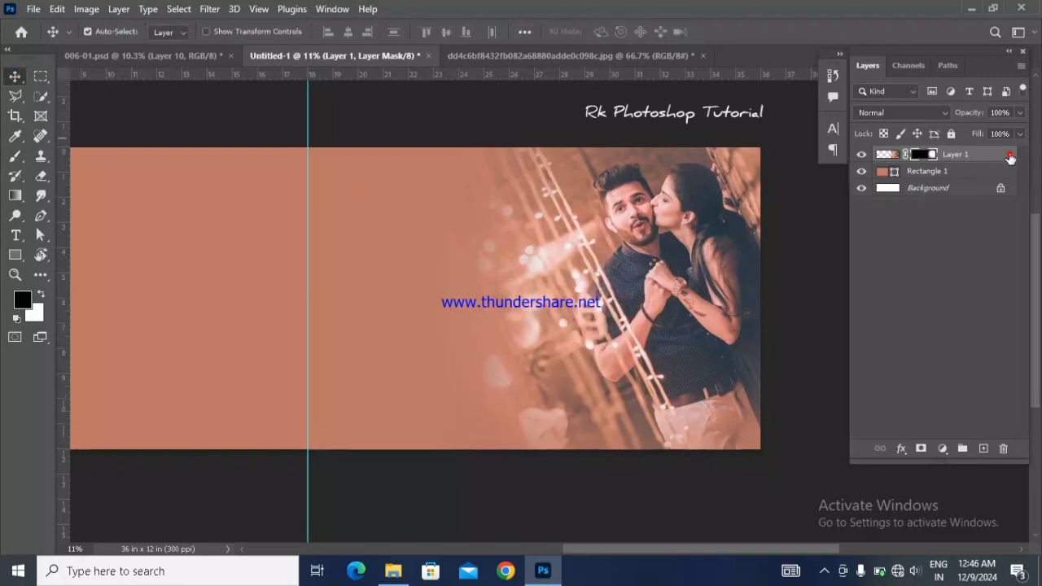
pyautogui.click(887, 154)
pyautogui.click(40, 216)
pyautogui.click(70, 216)
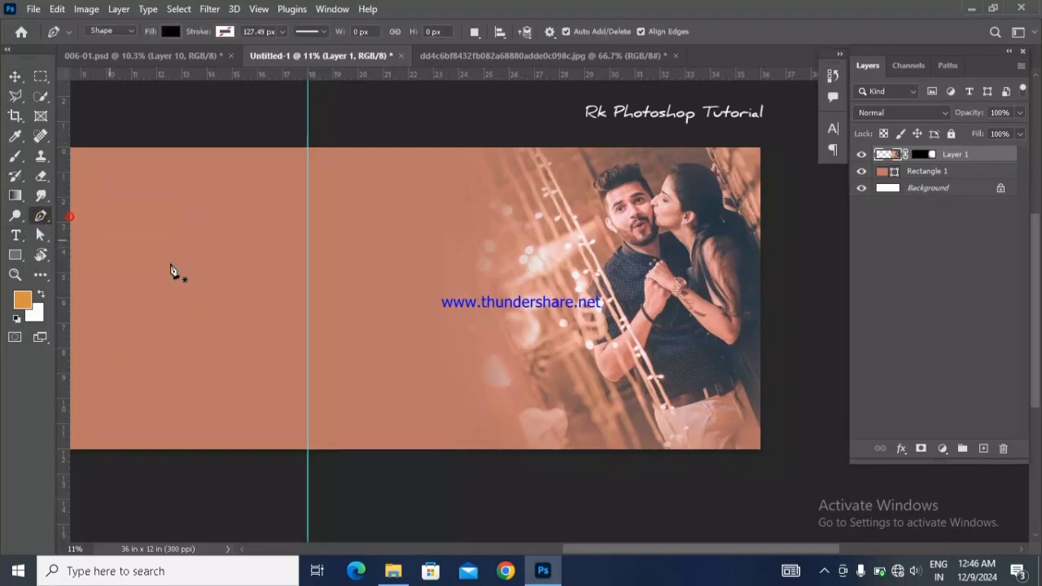
pyautogui.click(308, 449)
pyautogui.moveTo(332, 267); pyautogui.dragTo(432, 204)
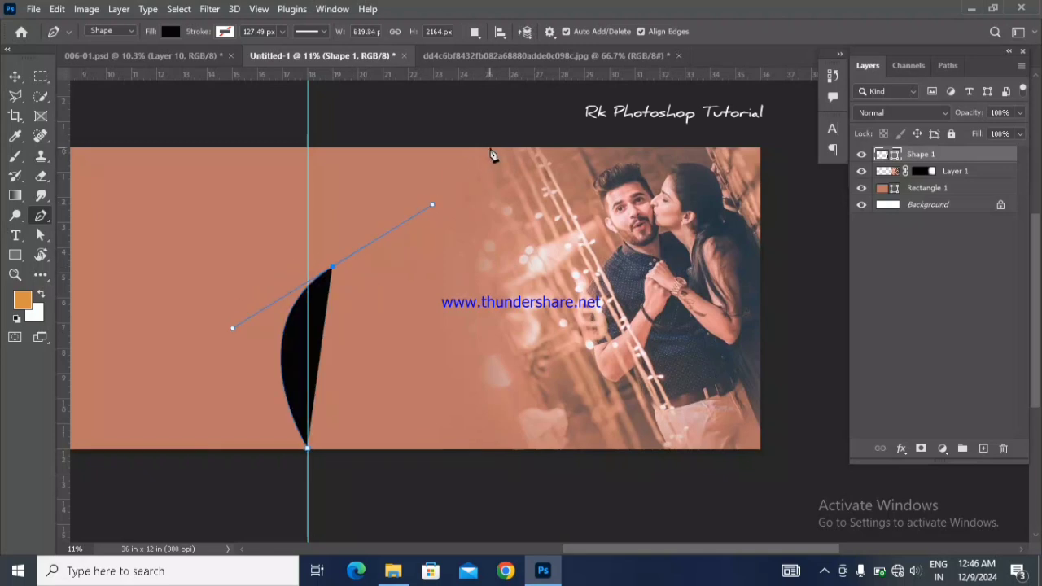
pyautogui.click(489, 150)
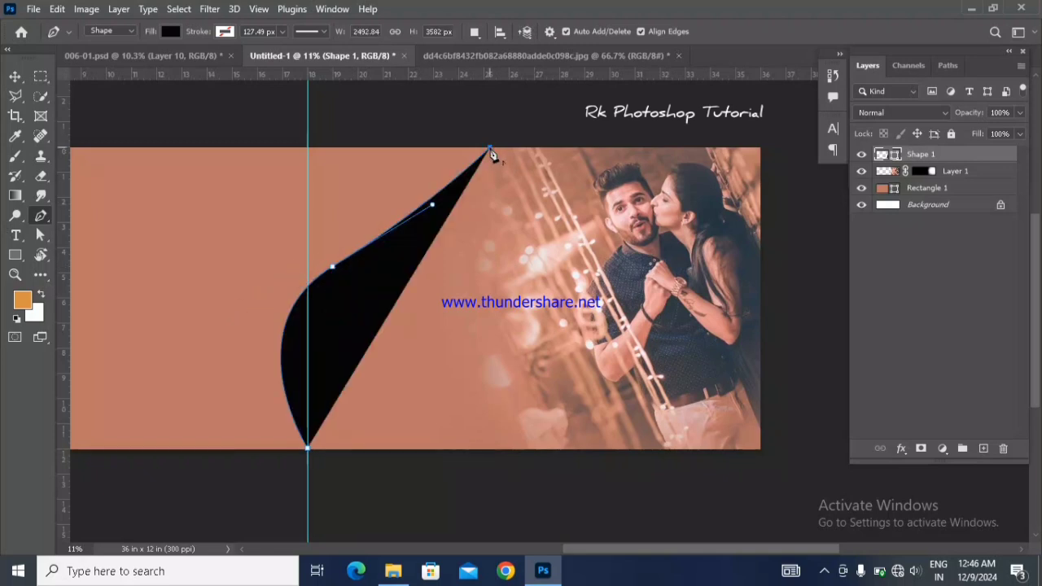
pyautogui.moveTo(536, 449); pyautogui.dragTo(434, 505)
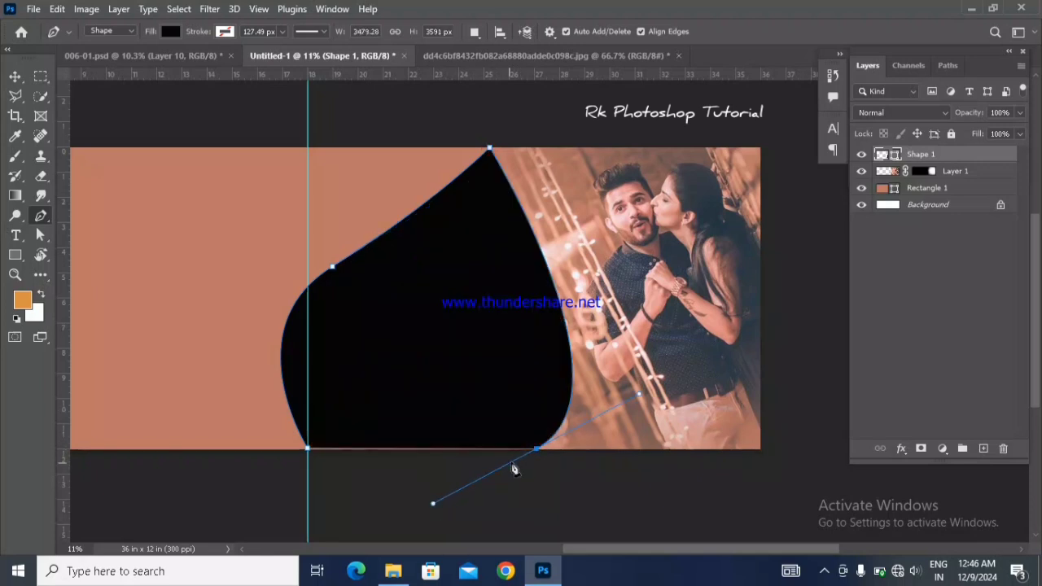
pyautogui.keyDown('alt'); pyautogui.click(539, 455); pyautogui.keyUp('alt')
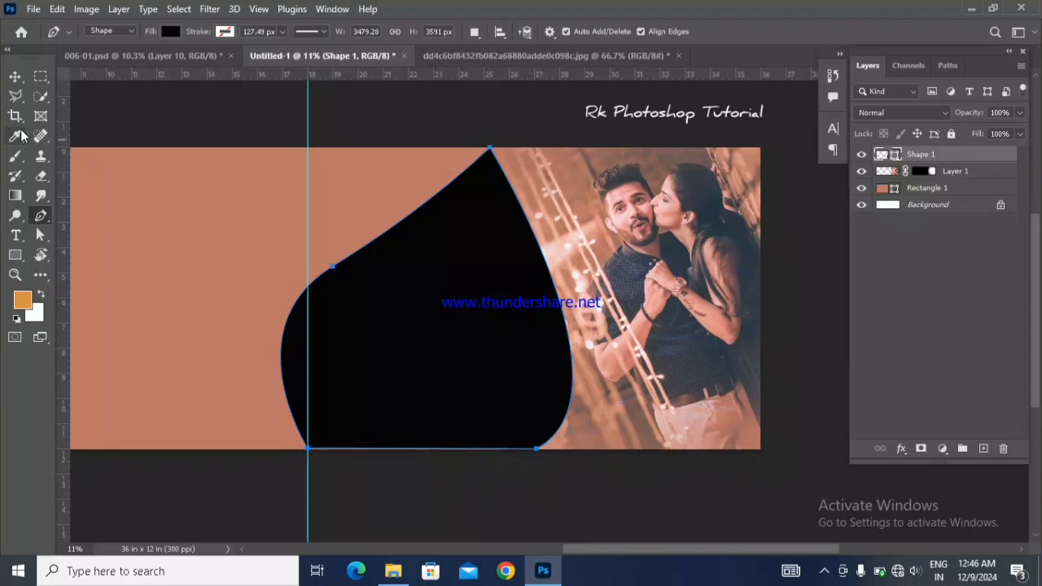
pyautogui.click(16, 77)
# - Enlarge the black curved shape past the canvas's top and bottom edges and shift it slightly toward the upper left
pyautogui.click(633, 260)
pyautogui.click(537, 284)
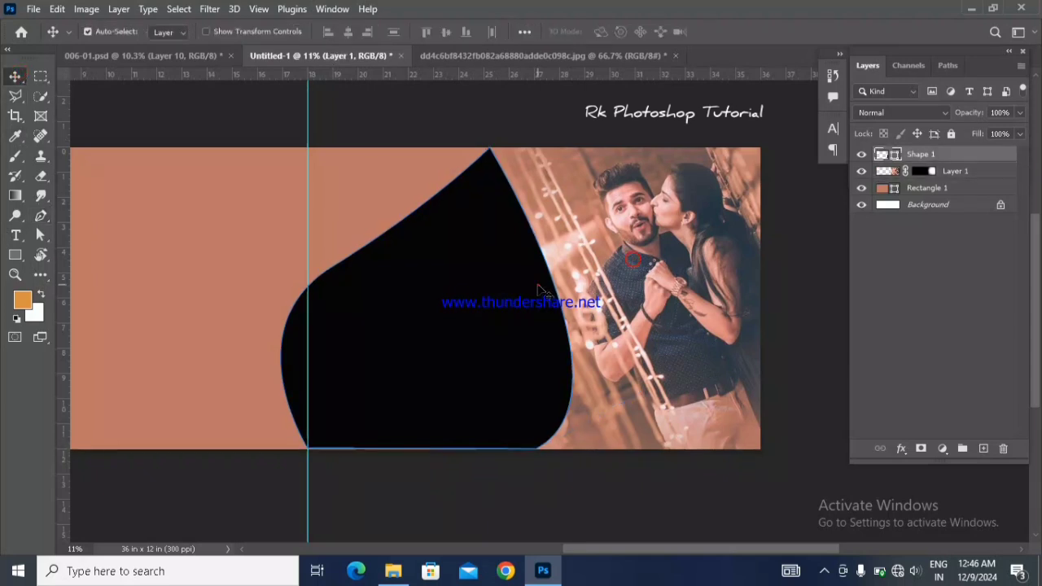
pyautogui.hotkey('ctrl', 't')
pyautogui.click(511, 233)
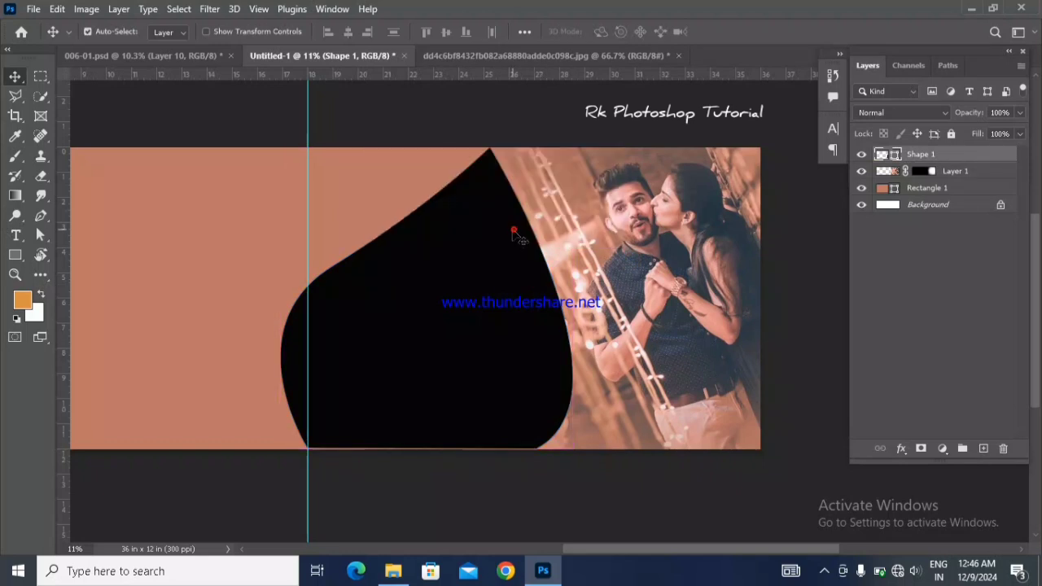
pyautogui.hotkey('ctrl', 't')
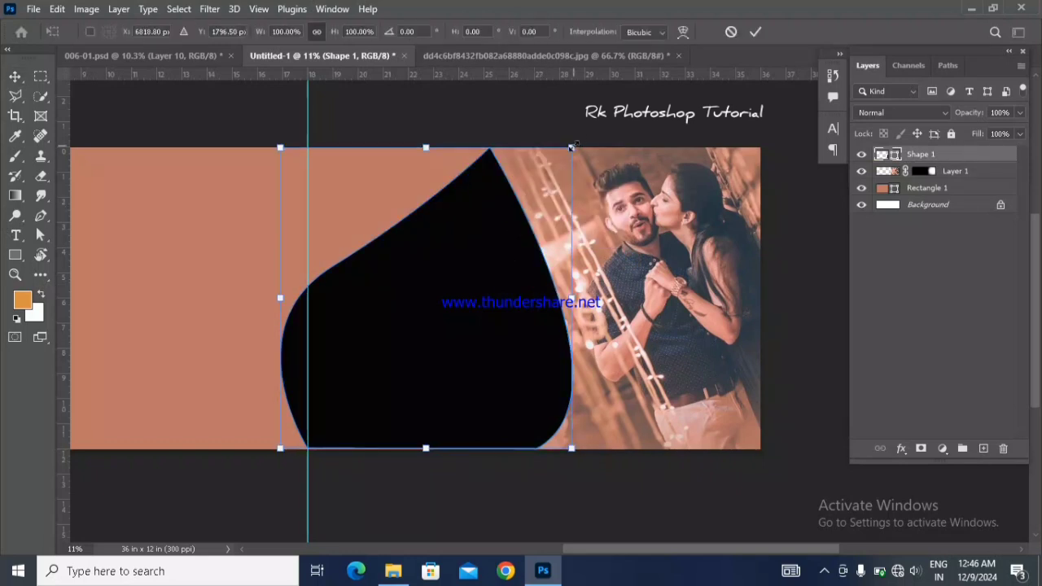
pyautogui.moveTo(571, 147); pyautogui.dragTo(577, 140)
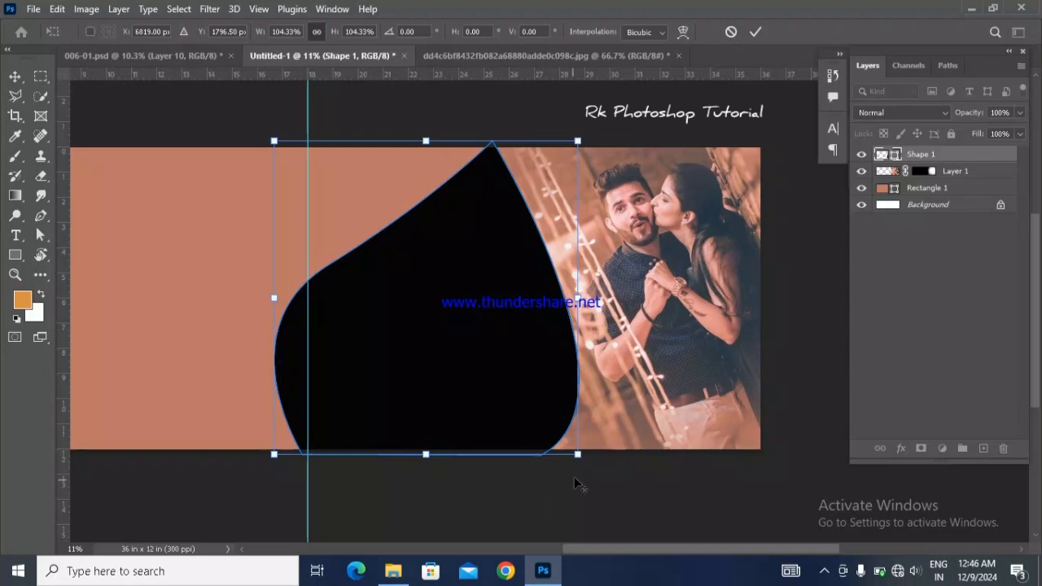
pyautogui.moveTo(577, 458); pyautogui.dragTo(584, 463)
pyautogui.moveTo(643, 446); pyautogui.dragTo(631, 468)
pyautogui.press('Return')
pyautogui.moveTo(540, 403); pyautogui.dragTo(515, 374)
# - Duplicate the black curved shape and scale the copy down slightly so the original extends around its edges
pyautogui.press('ctrl')
pyautogui.hotkey('ctrl', 'j')
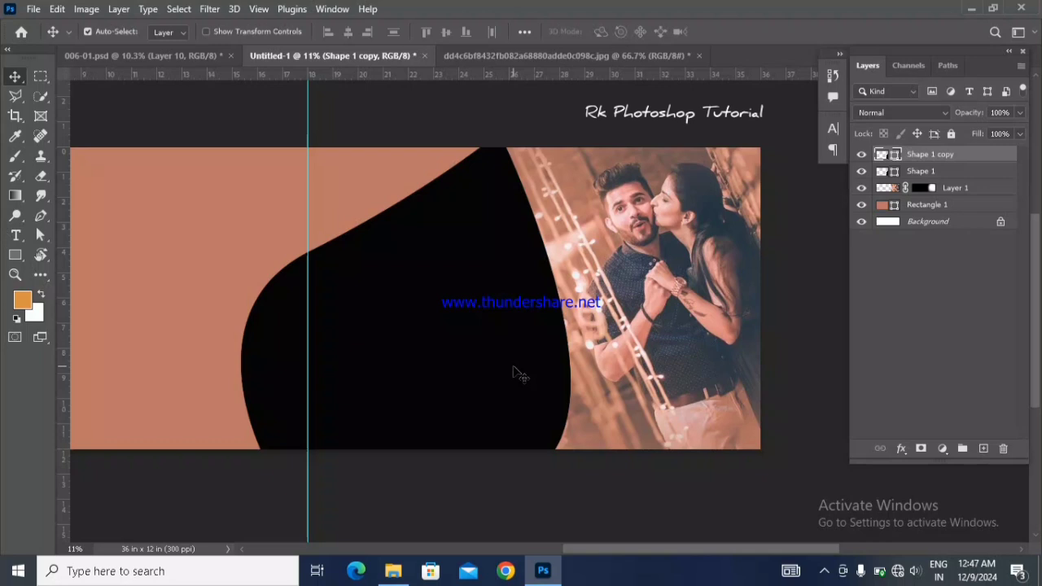
pyautogui.hotkey('ctrl', 't')
pyautogui.moveTo(569, 132); pyautogui.dragTo(560, 143)
pyautogui.press('Return')
# - Set the fill of the larger Shape 1 to dark brown 6e2e1f, starting from the sampled background color
pyautogui.doubleClick(892, 174)
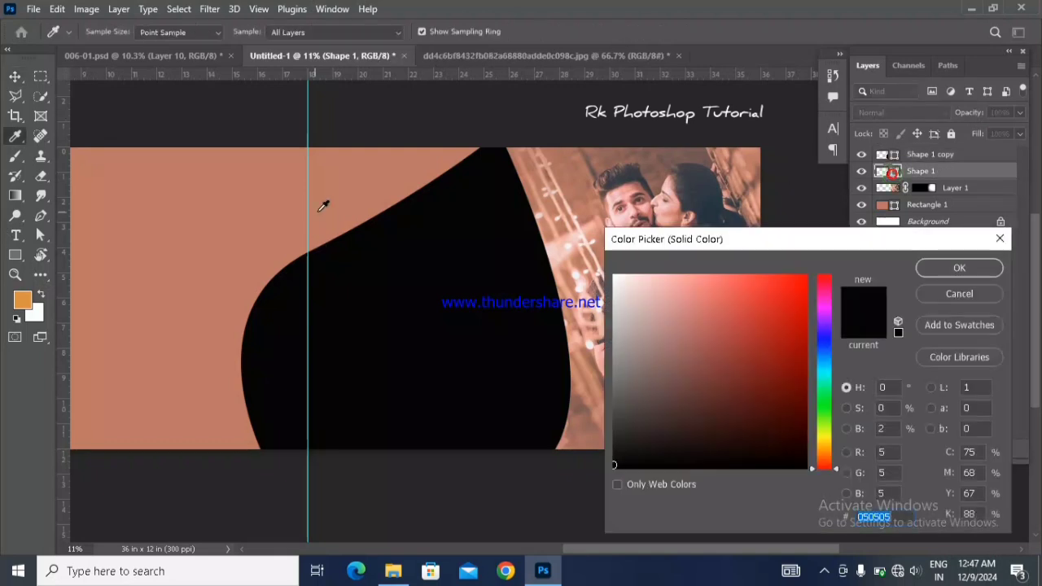
pyautogui.click(325, 209)
pyautogui.moveTo(702, 343); pyautogui.dragTo(753, 385)
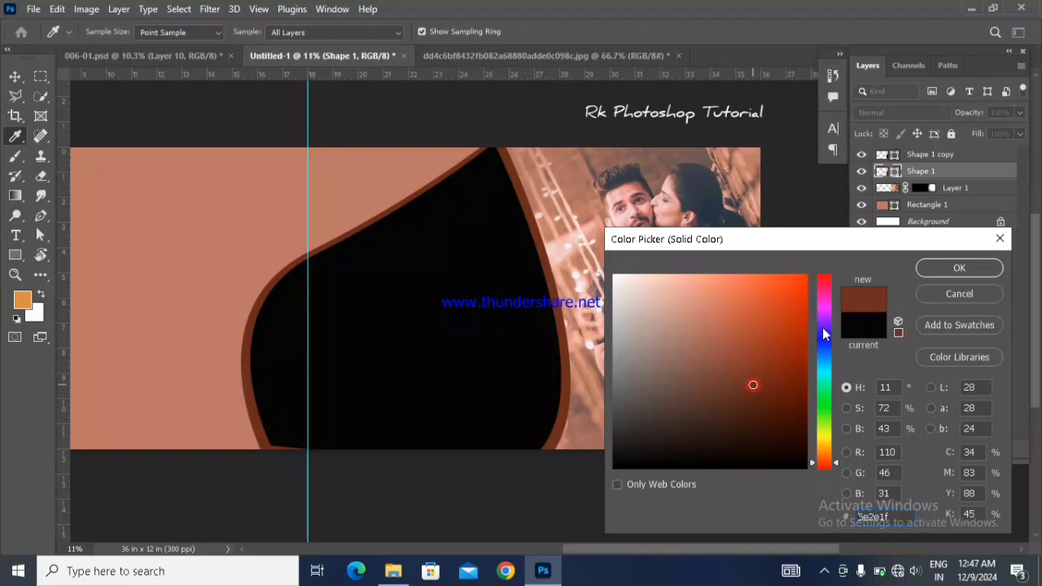
pyautogui.click(960, 264)
# - Rotate the inner black shape copy by about 0.15° and apply the transform
pyautogui.keyDown('ctrl'); pyautogui.click(413, 388); pyautogui.keyUp('ctrl')
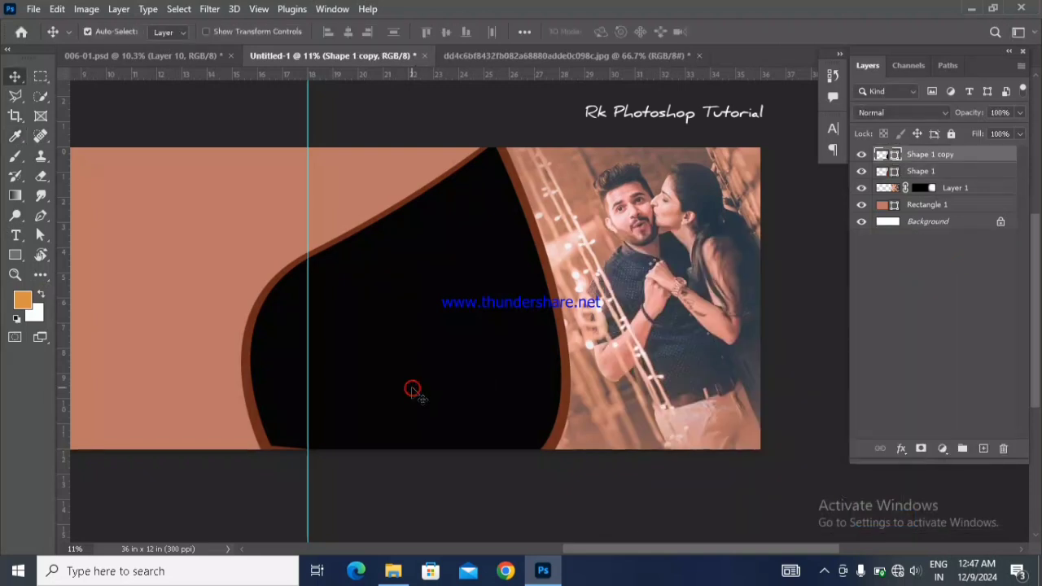
pyautogui.hotkey('ctrl', 't')
pyautogui.moveTo(558, 488)
pyautogui.mouseDown()
pyautogui.moveTo(569, 482)
pyautogui.moveTo(553, 489)
pyautogui.moveTo(561, 493)
pyautogui.mouseUp()
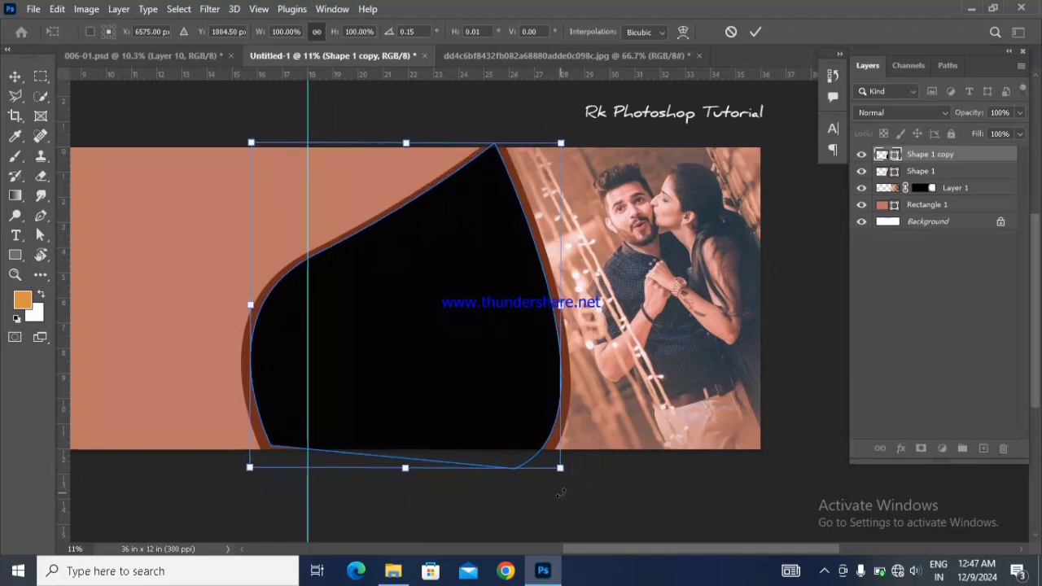
pyautogui.press('Return')
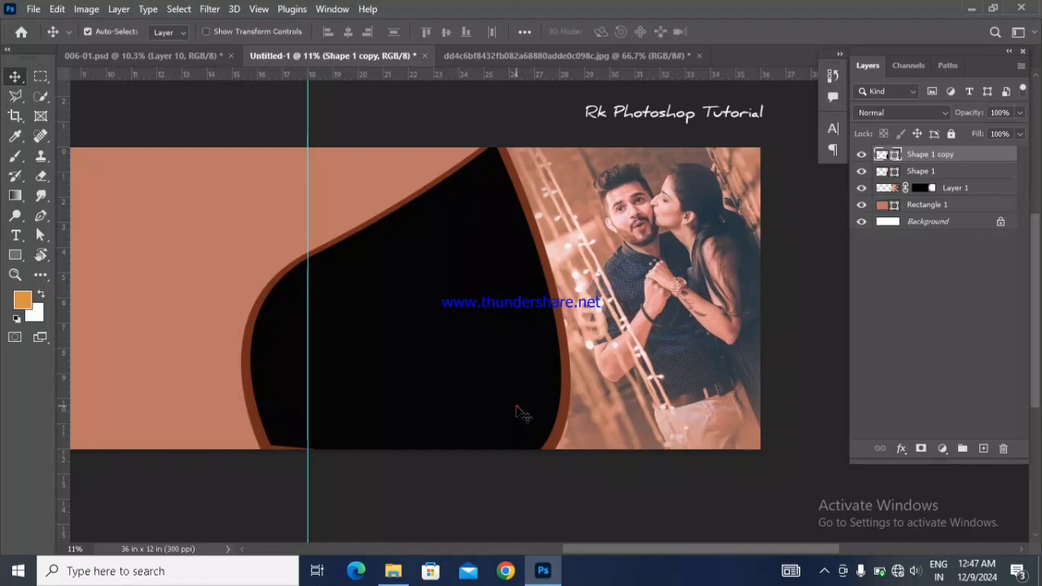
# - Add a white 13 px inside stroke to the inner black shape, Shape 1 copy
pyautogui.click(986, 175)
pyautogui.doubleClick(987, 177)
pyautogui.click(977, 185)
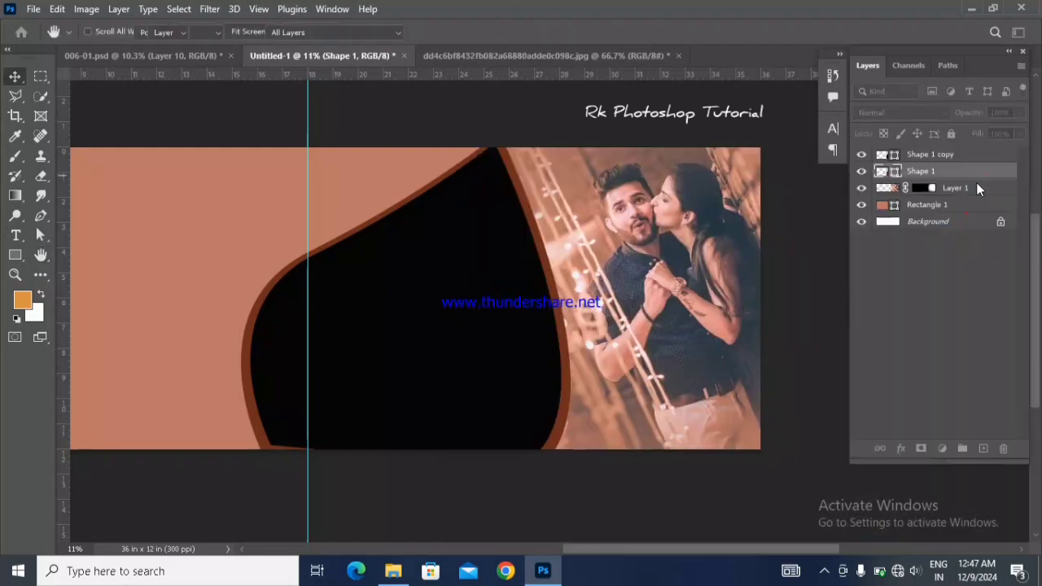
pyautogui.click(985, 158)
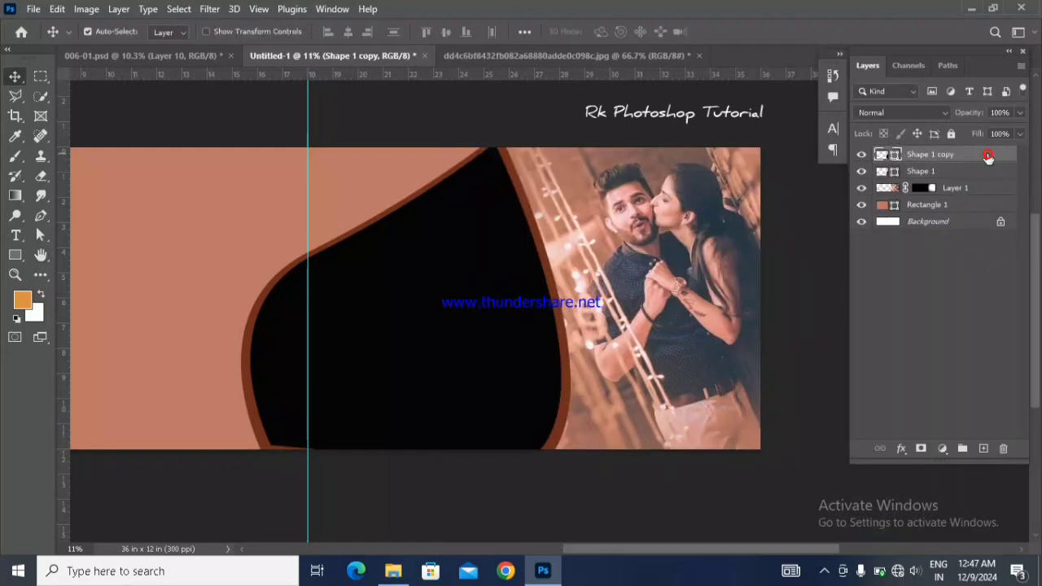
pyautogui.doubleClick(987, 158)
pyautogui.click(512, 316)
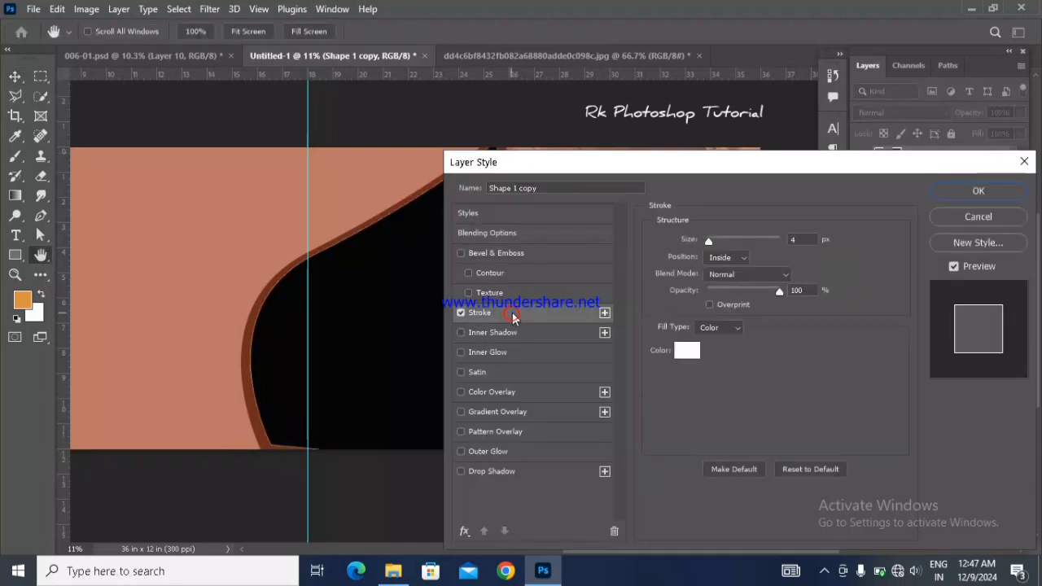
pyautogui.moveTo(705, 241); pyautogui.dragTo(716, 241)
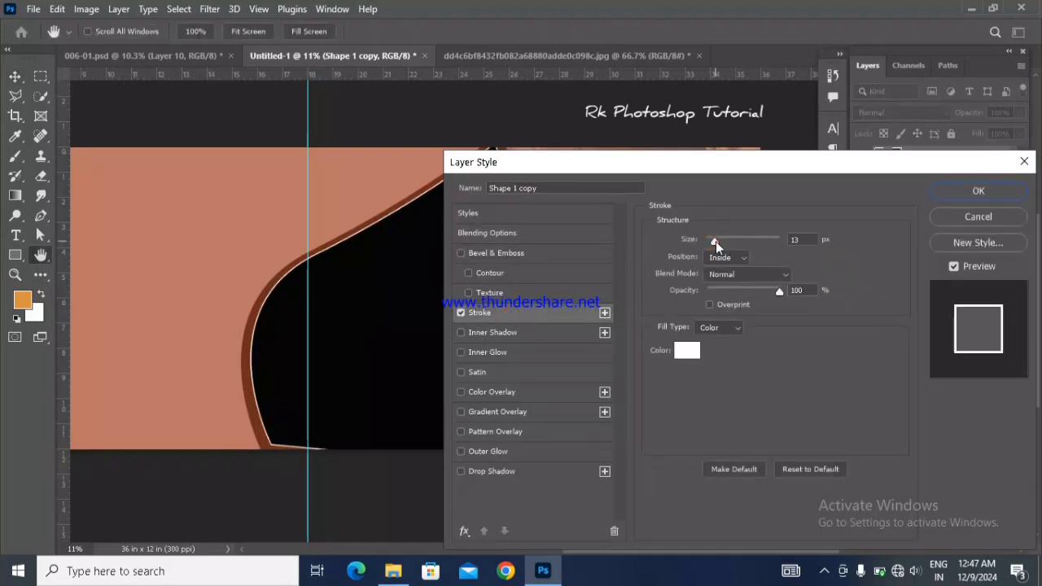
pyautogui.click(977, 191)
# - Reposition the curved shapes slightly and enlarge the brown Shape 1 so a wider border surrounds the inner shape
pyautogui.moveTo(453, 411); pyautogui.dragTo(456, 418)
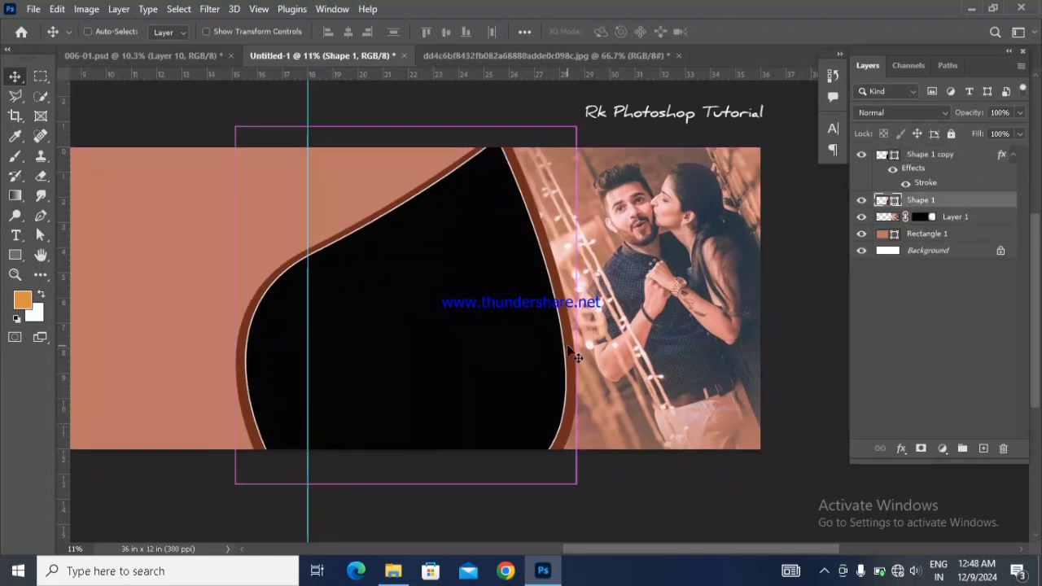
pyautogui.hotkey('ctrl', 't')
pyautogui.moveTo(575, 483)
pyautogui.mouseDown()
pyautogui.moveTo(595, 483)
pyautogui.moveTo(588, 495)
pyautogui.moveTo(579, 490)
pyautogui.moveTo(595, 483)
pyautogui.mouseUp()
pyautogui.press('Return')
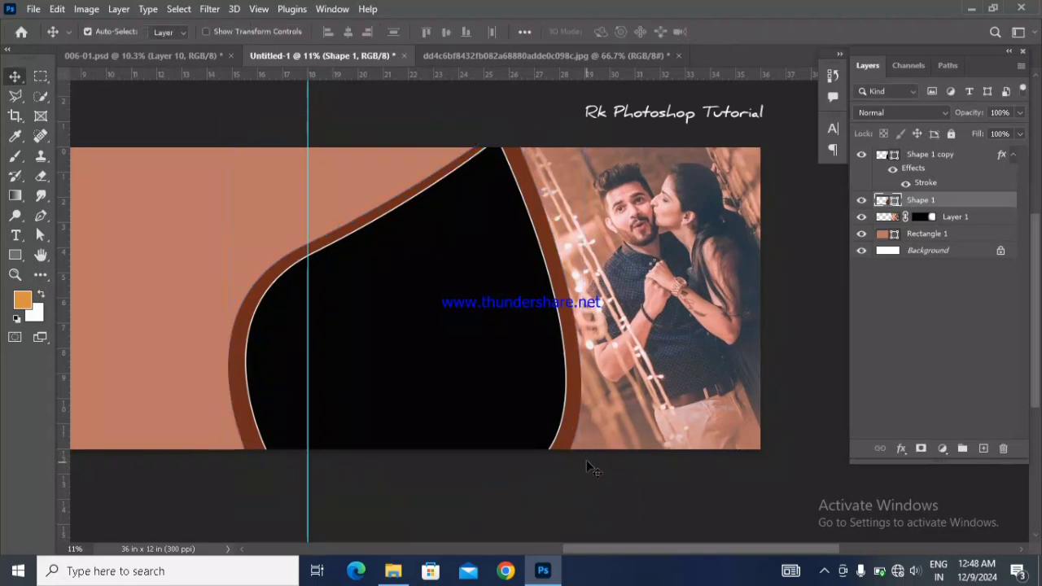
# - Bring the couple-photoshoot-3.jpg photo into the album spread, directly above the Rectangle 1 background
pyautogui.scroll(-1, 562, 378)
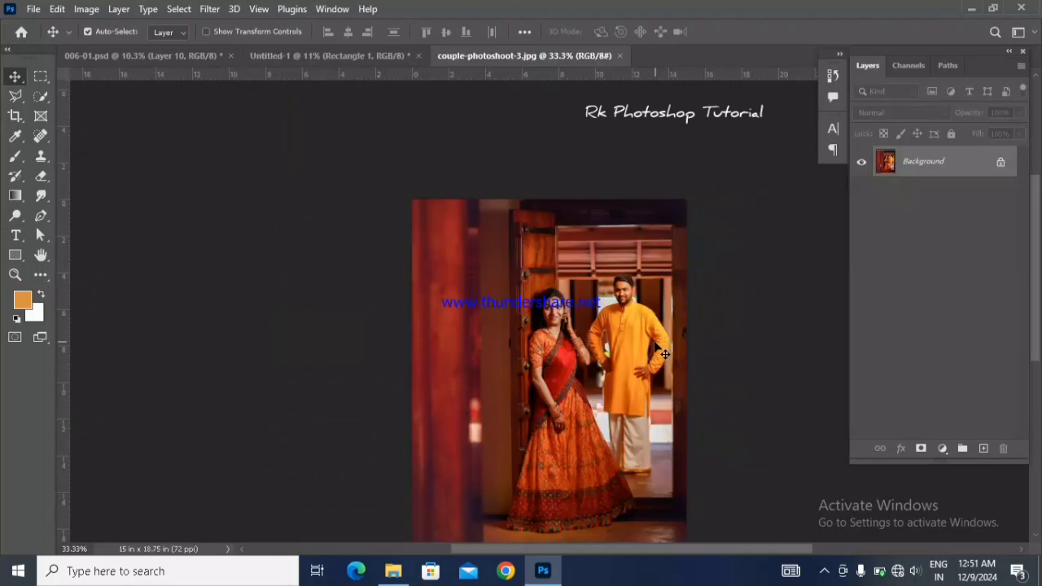
pyautogui.moveTo(659, 346); pyautogui.dragTo(708, 307)
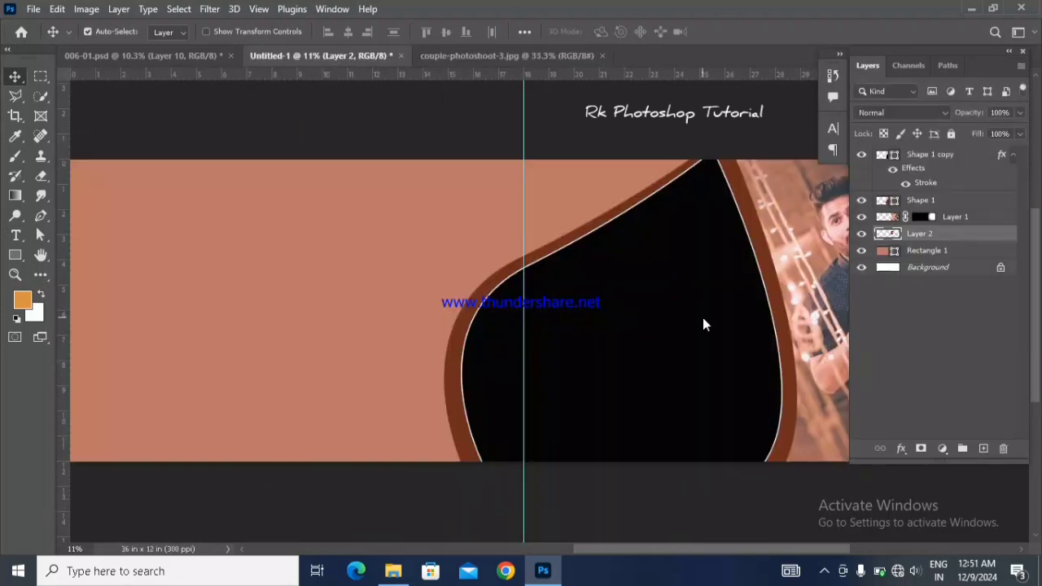
pyautogui.moveTo(686, 551); pyautogui.dragTo(708, 551)
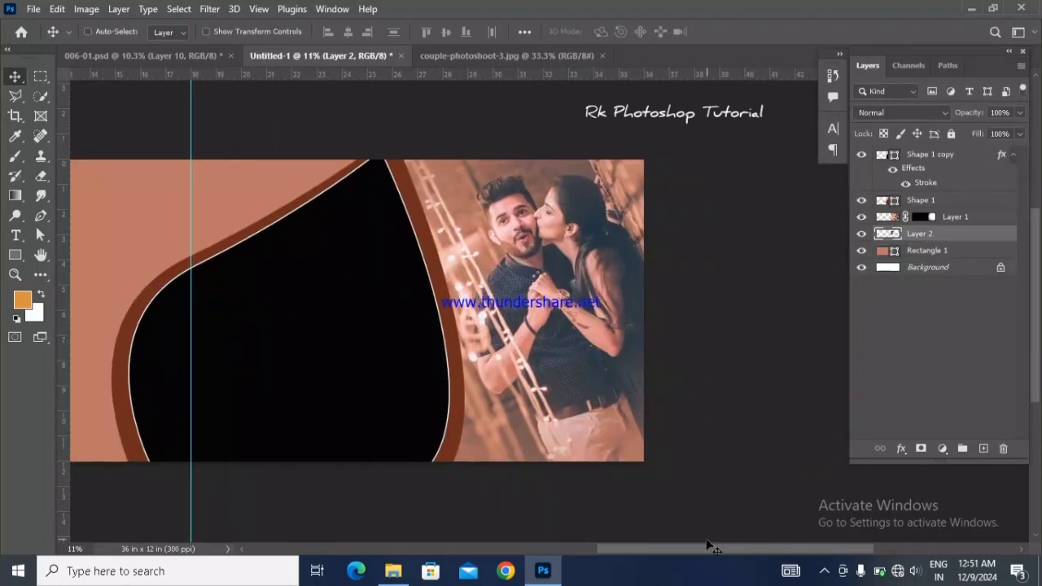
# - Enlarge the new Layer 2 photo and position it behind the couple photo at the spread's right end
pyautogui.hotkey('ctrl', 't')
pyautogui.moveTo(401, 343); pyautogui.dragTo(481, 439)
pyautogui.moveTo(425, 377); pyautogui.dragTo(559, 398)
pyautogui.press('Up')
pyautogui.press('Up')
pyautogui.press('Up')
pyautogui.press('Up')
pyautogui.press('Return')
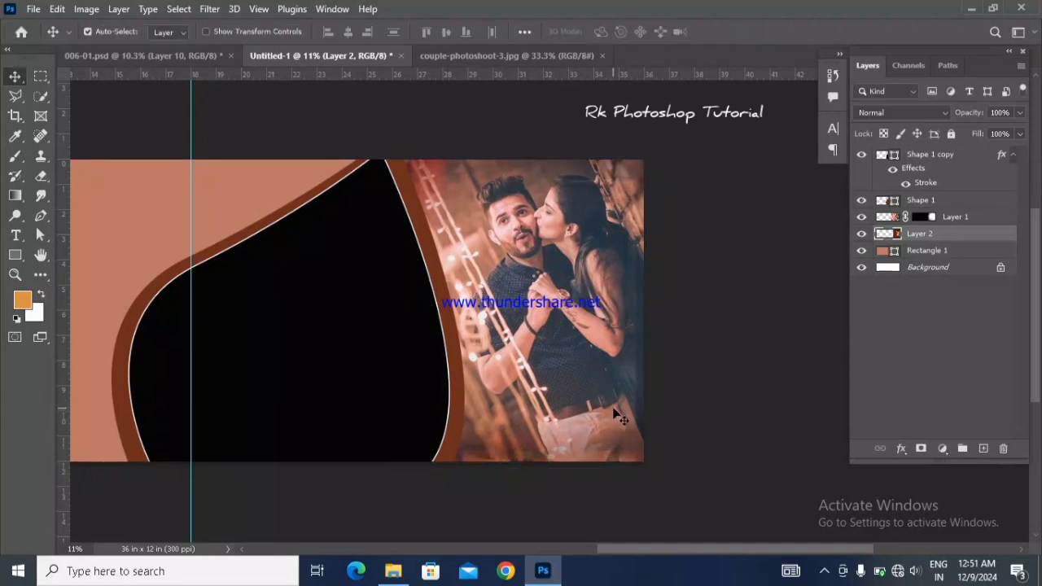
# - Transfer Layer 1's mask to Layer 2, and bring Layer 1 to the top of the stack over the curved shape
pyautogui.moveTo(929, 222); pyautogui.dragTo(908, 154)
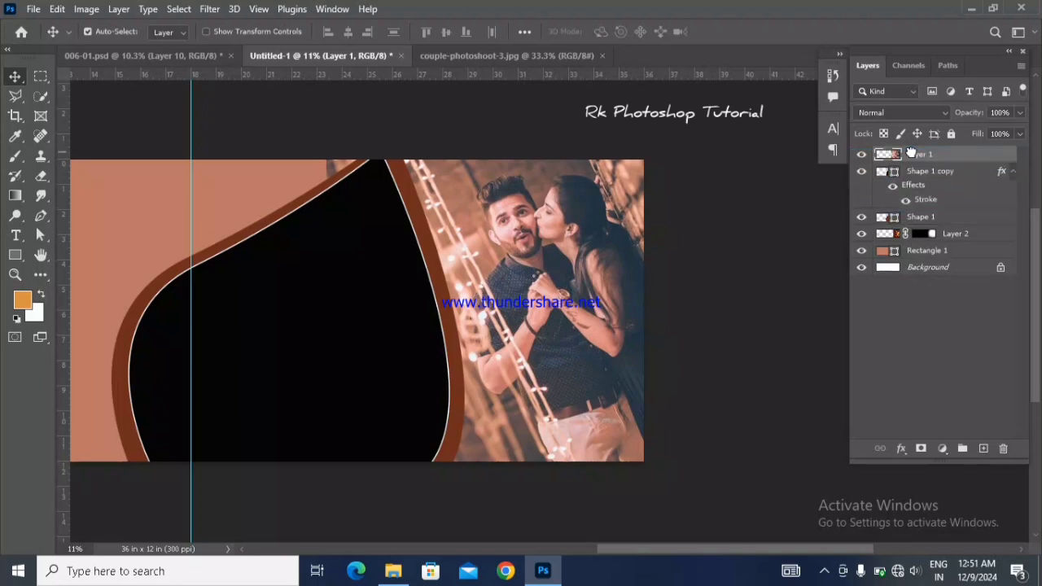
pyautogui.moveTo(475, 366); pyautogui.dragTo(220, 416)
pyautogui.moveTo(607, 549); pyautogui.dragTo(559, 550)
pyautogui.moveTo(512, 403); pyautogui.dragTo(491, 348)
# - Clip Layer 1 to the curved Shape 1 copy and adjust the photo's position inside the shape
pyautogui.rightClick(936, 155)
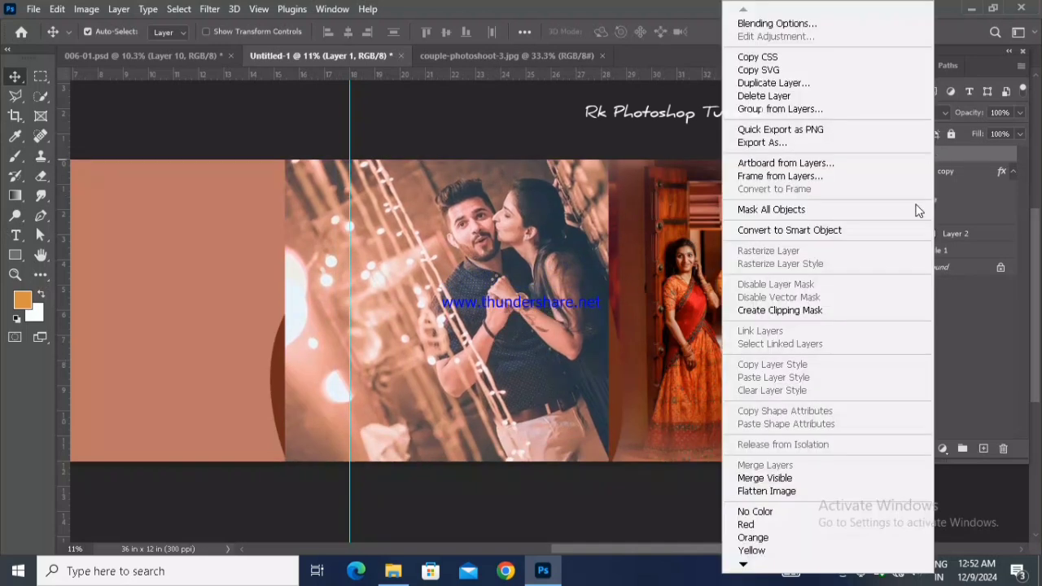
pyautogui.click(821, 309)
pyautogui.moveTo(491, 346); pyautogui.dragTo(506, 358)
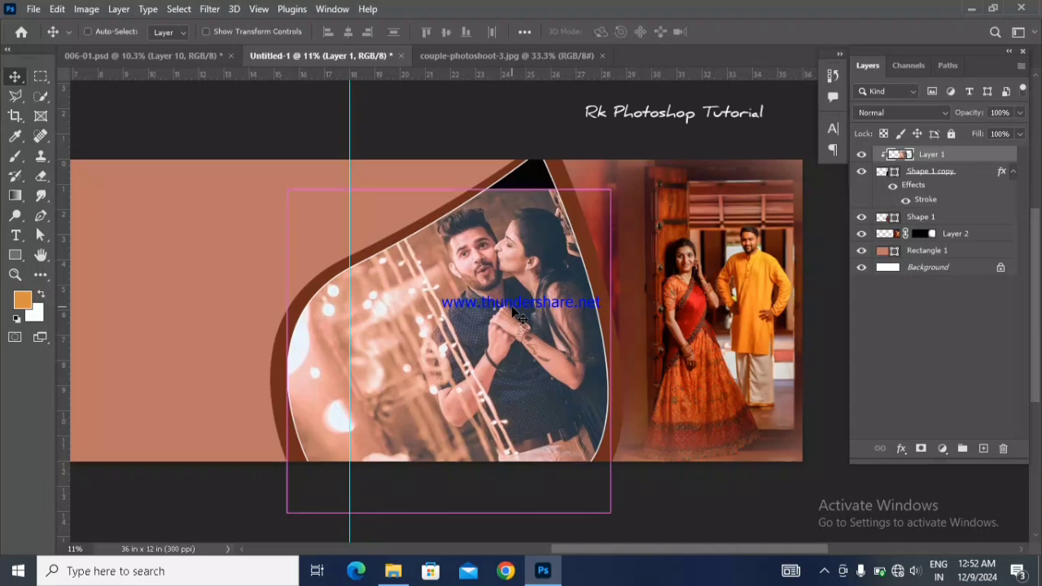
# - Duplicate Layer 1 beneath itself, and raise and slightly enlarge the copy to fill the black gap at the shape's tip
pyautogui.hotkey('ctrl', 'j')
pyautogui.moveTo(982, 153); pyautogui.dragTo(968, 187)
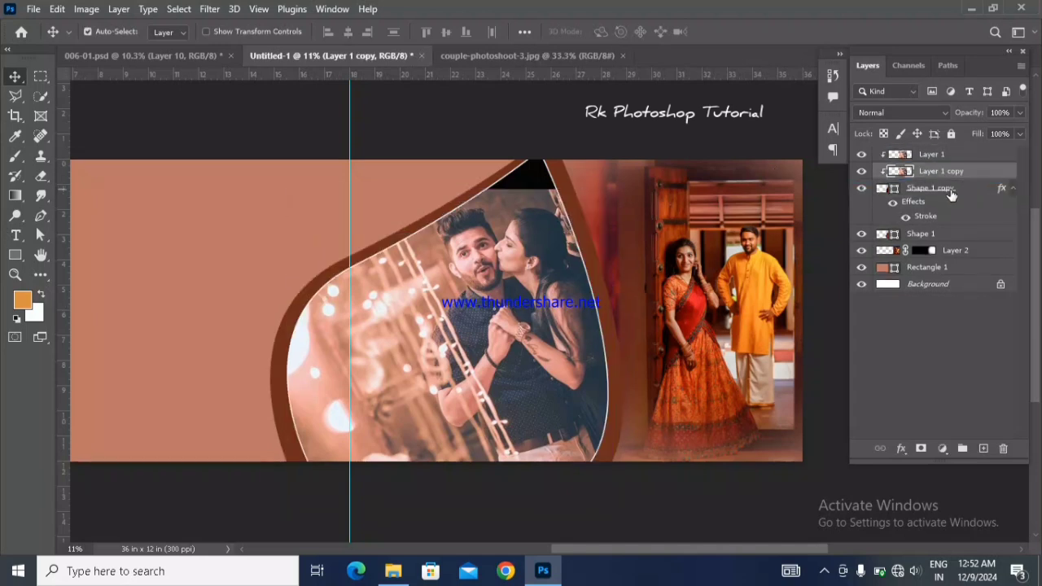
pyautogui.hotkey('ctrl', 't')
pyautogui.moveTo(445, 271); pyautogui.dragTo(444, 249)
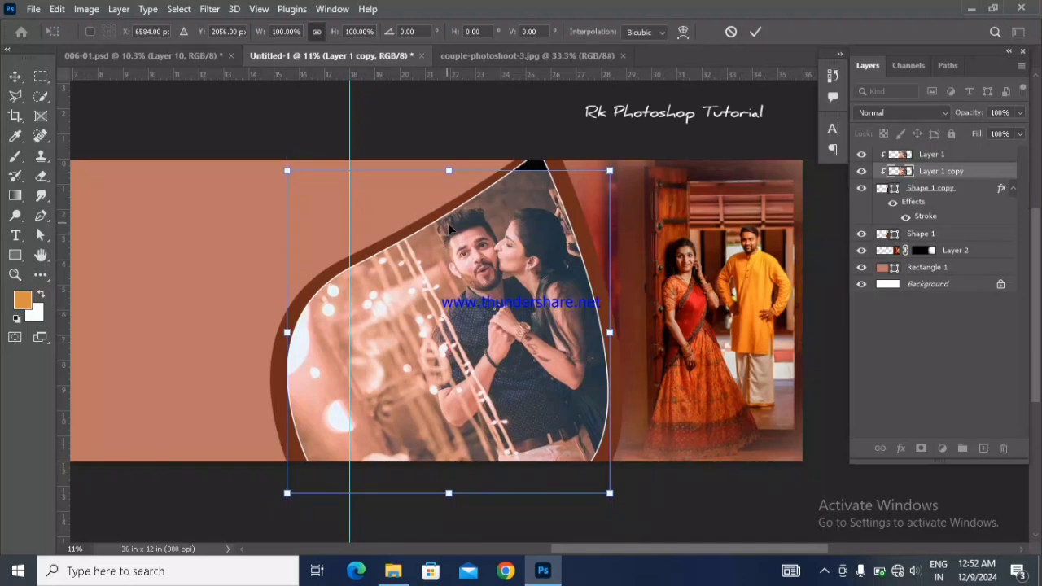
pyautogui.moveTo(610, 492); pyautogui.dragTo(621, 505)
pyautogui.press('Return')
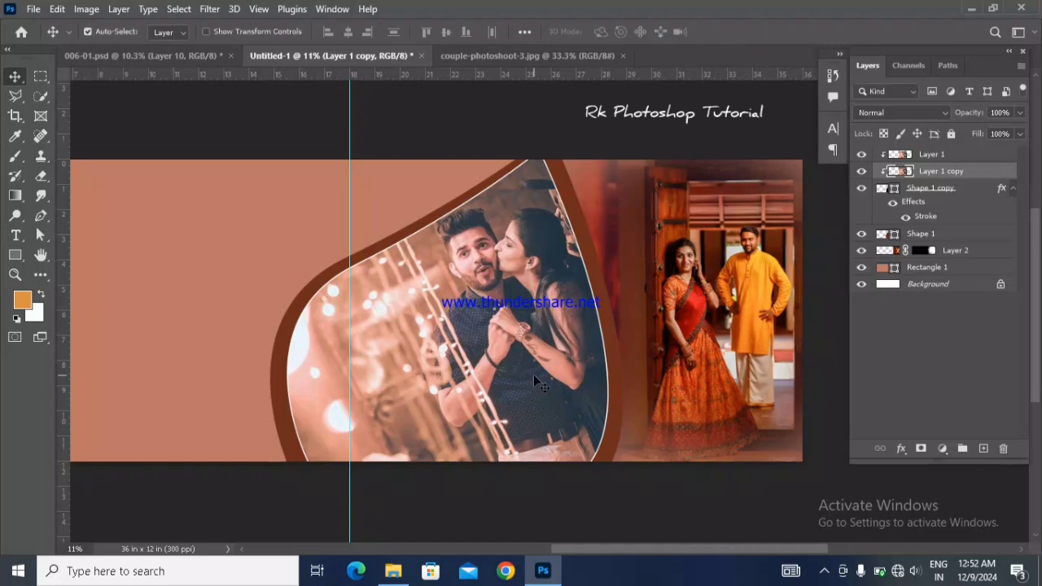
# - Apply a Gaussian Blur to Layer 1 copy
pyautogui.click(209, 9)
pyautogui.moveTo(268, 218)
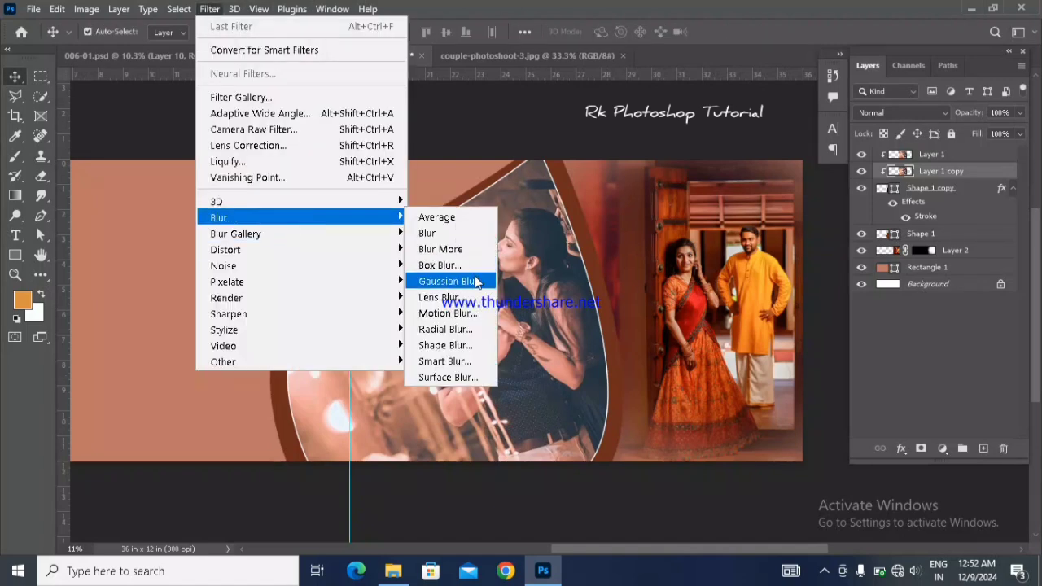
pyautogui.click(472, 282)
pyautogui.click(893, 69)
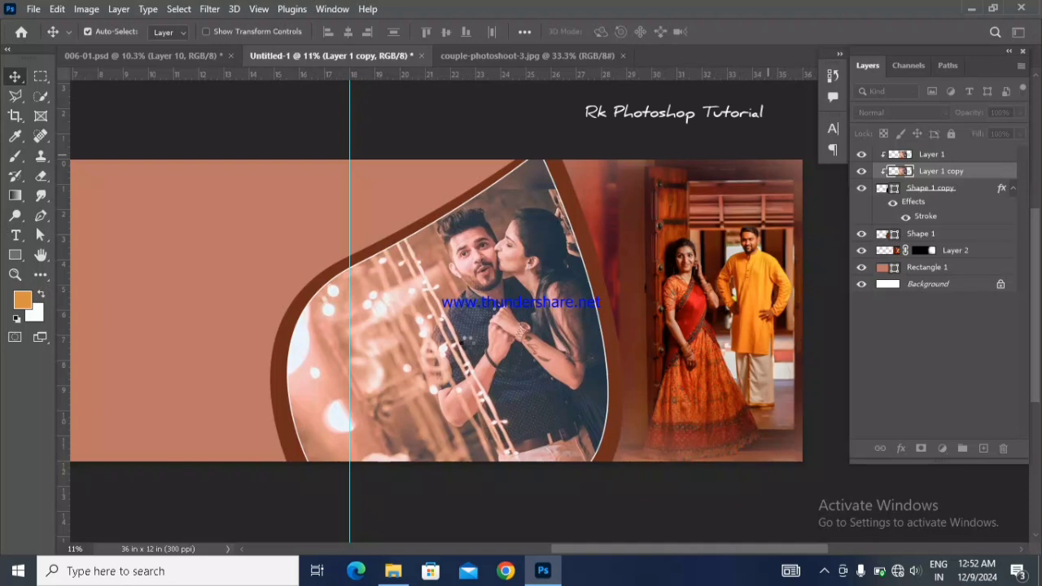
# - Shift Layer 1 slightly and mask its edges with a soft black brush to blend into the copy beneath
pyautogui.moveTo(468, 349); pyautogui.dragTo(473, 346)
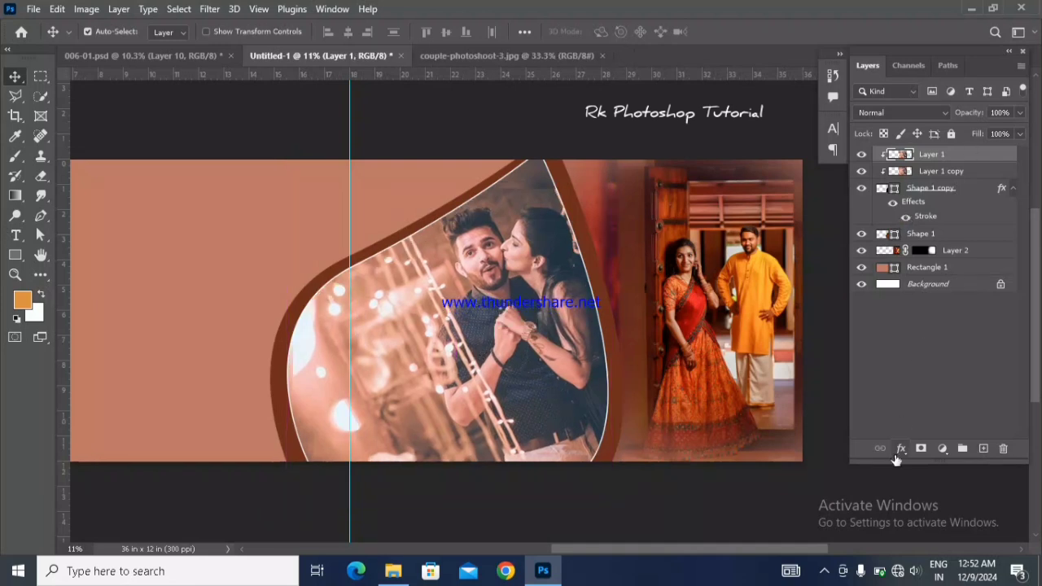
pyautogui.click(921, 449)
pyautogui.press('d')
pyautogui.press('b')
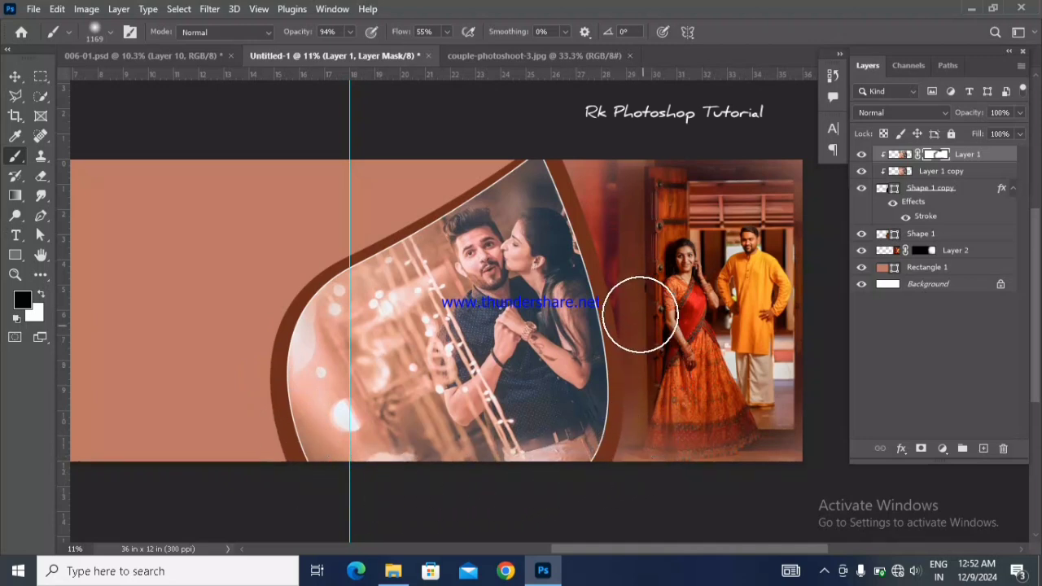
pyautogui.click(15, 76)
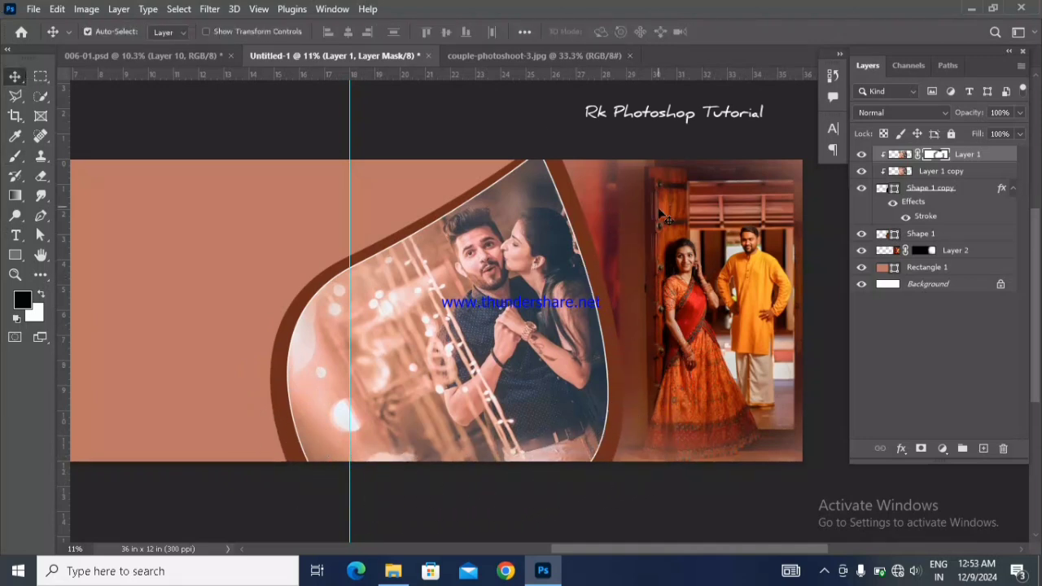
# - Paint black on Layer 2's mask with a soft 2151 px brush to fade the photo's red area beside the curved shape
pyautogui.click(733, 345)
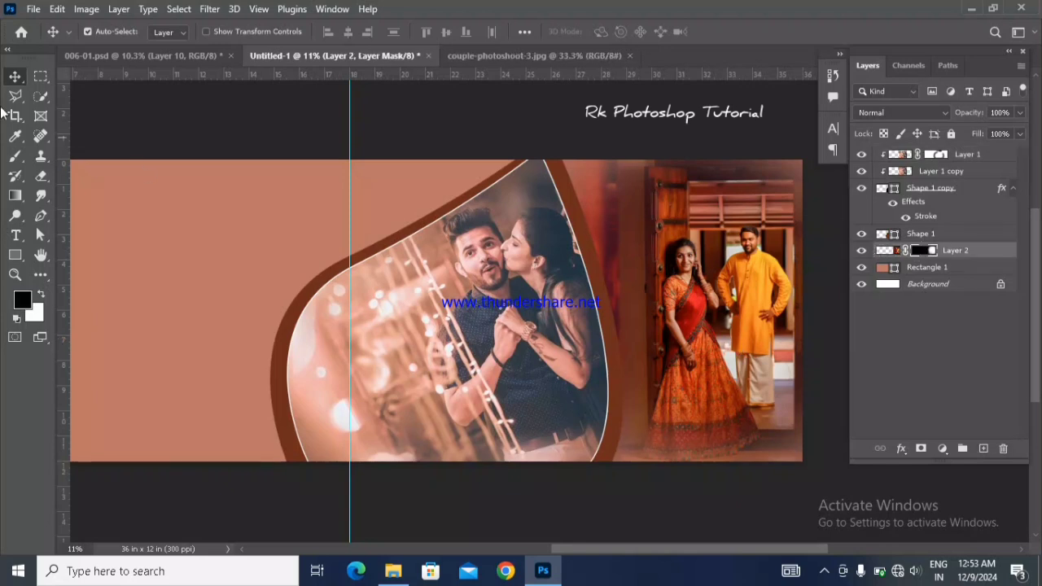
pyautogui.click(14, 157)
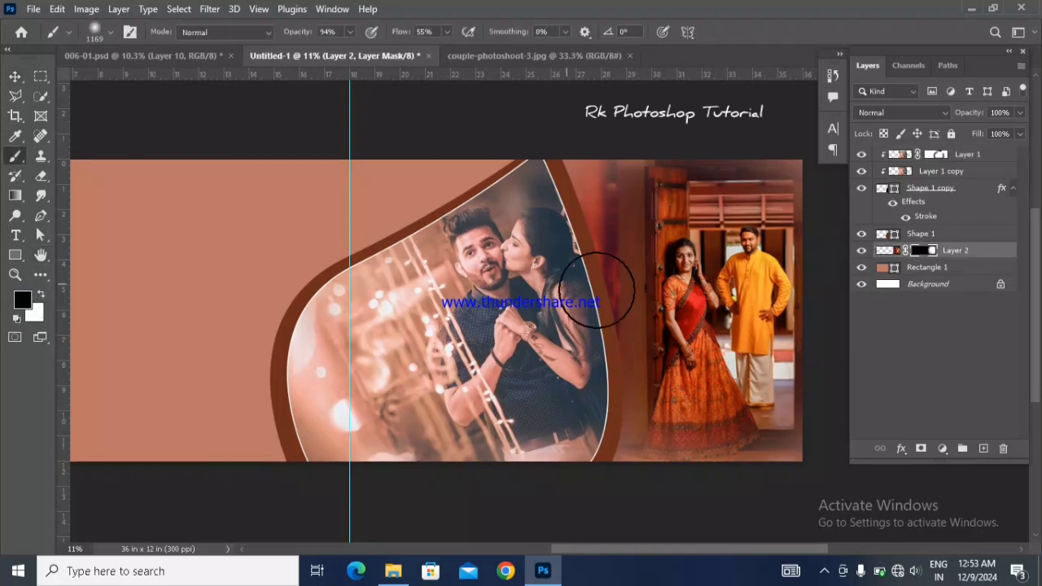
pyautogui.keyDown('alt'); pyautogui.rightClick(496, 298); pyautogui.keyUp('alt')
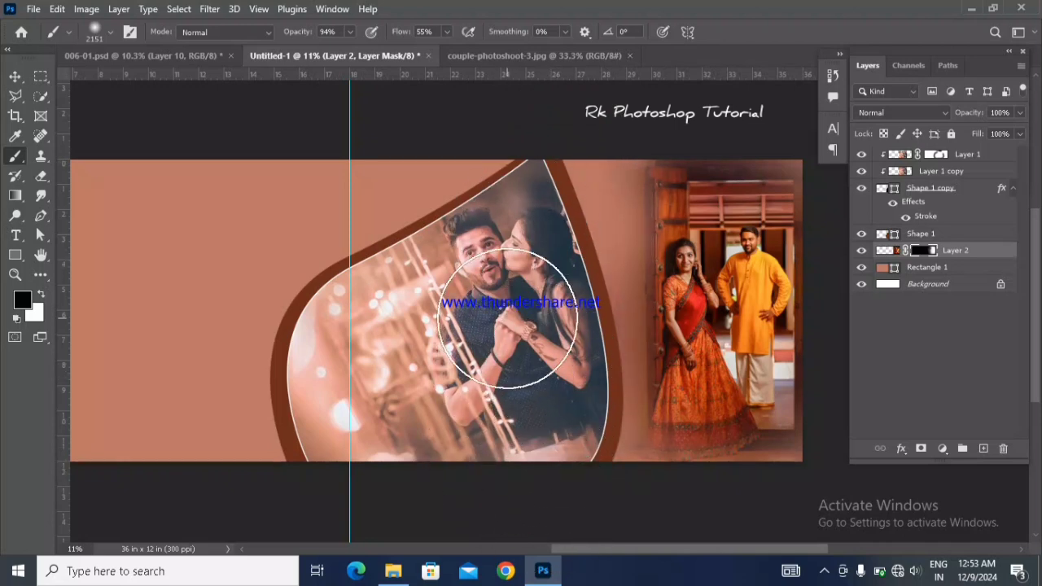
# - Paint white on Layer 2's mask near the woman's skirt and nudge the photo slightly up and left
pyautogui.press('x')
pyautogui.moveTo(502, 320); pyautogui.dragTo(479, 322)
pyautogui.click(690, 429)
pyautogui.press('x')
pyautogui.press('v')
pyautogui.moveTo(721, 307); pyautogui.dragTo(719, 304)
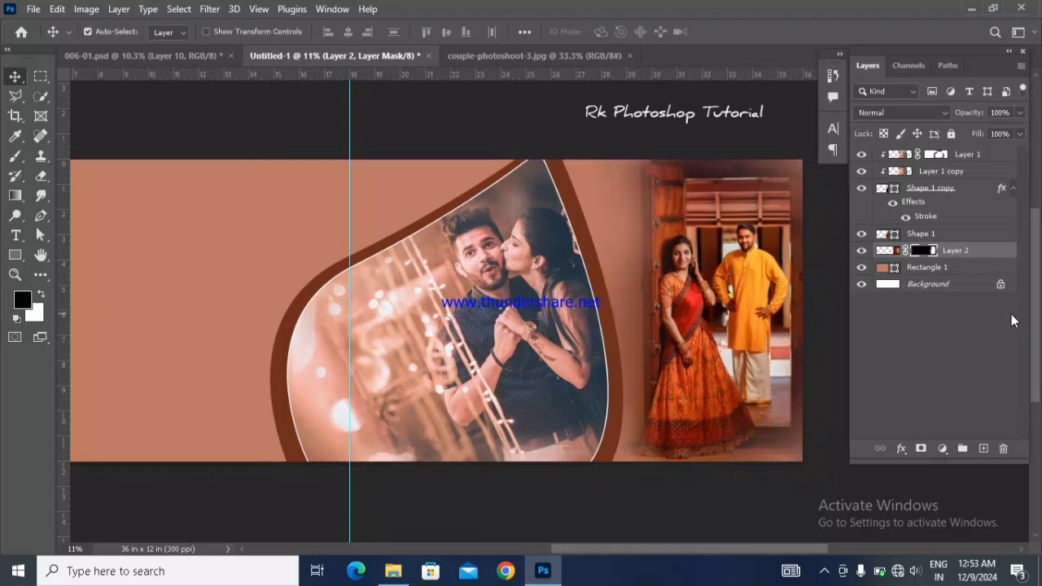
# - Move the curved photo frame, from Shape 1 up to Layer 1, right toward the standing couple
pyautogui.click(922, 235)
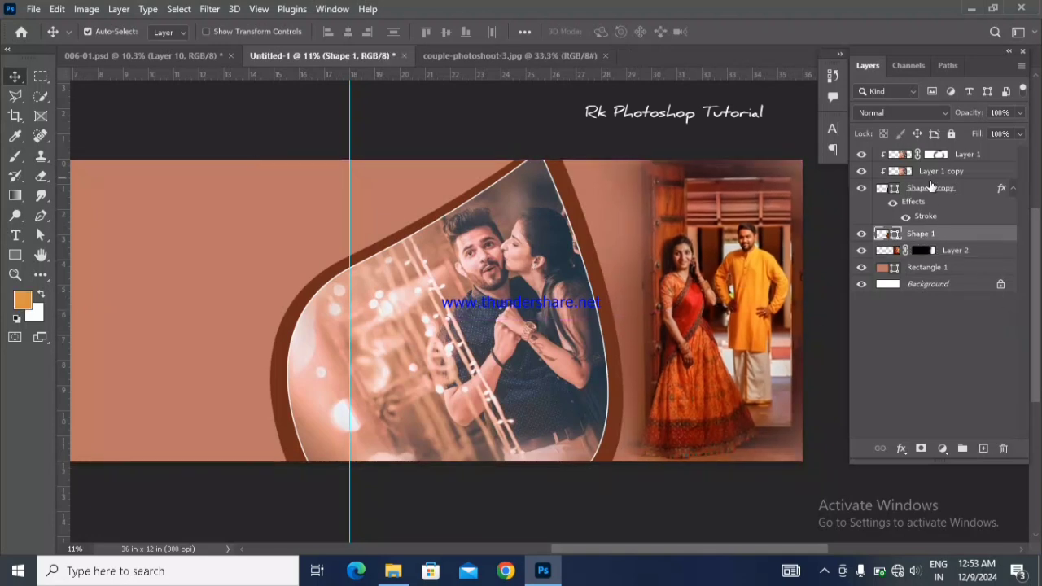
pyautogui.keyDown('shift'); pyautogui.click(969, 157); pyautogui.keyUp('shift')
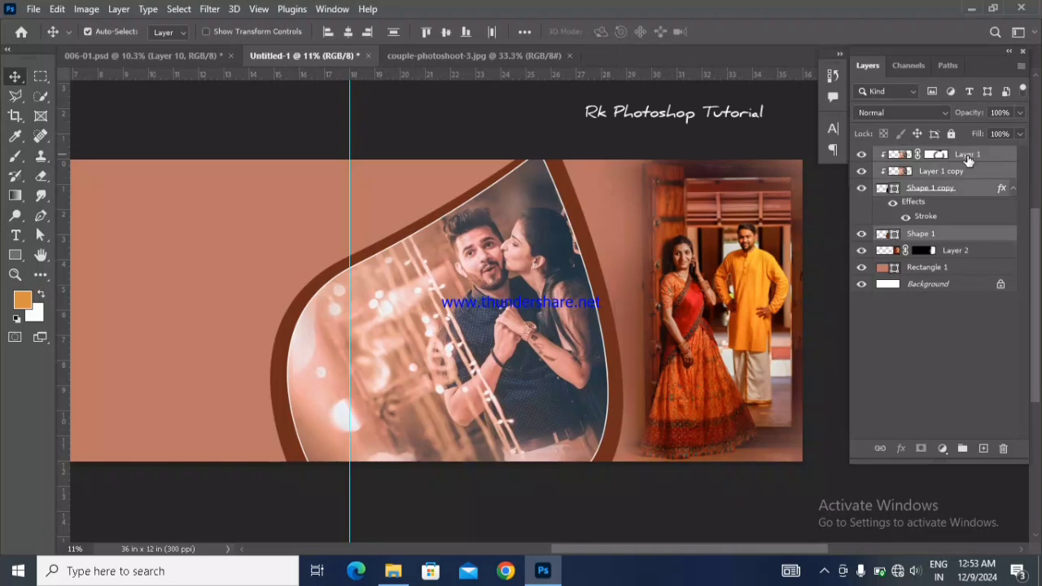
pyautogui.hotkey('shift', 'Right')
pyautogui.hotkey('shift', 'Right')
pyautogui.hotkey('shift', 'Right')
pyautogui.hotkey('shift', 'Right')
pyautogui.hotkey('shift', 'Right')
pyautogui.hotkey('shift', 'Right')
pyautogui.hotkey('shift', 'Right')
pyautogui.hotkey('shift', 'Right')
pyautogui.hotkey('shift', 'Right')
pyautogui.hotkey('shift', 'Right')
pyautogui.hotkey('shift', 'Right')
pyautogui.hotkey('shift', 'Right')
pyautogui.hotkey('shift', 'Right')
pyautogui.hotkey('shift', 'Right')
pyautogui.hotkey('shift', 'Right')
pyautogui.hotkey('shift', 'Right')
pyautogui.hotkey('shift', 'Right')
pyautogui.hotkey('shift', 'Right')
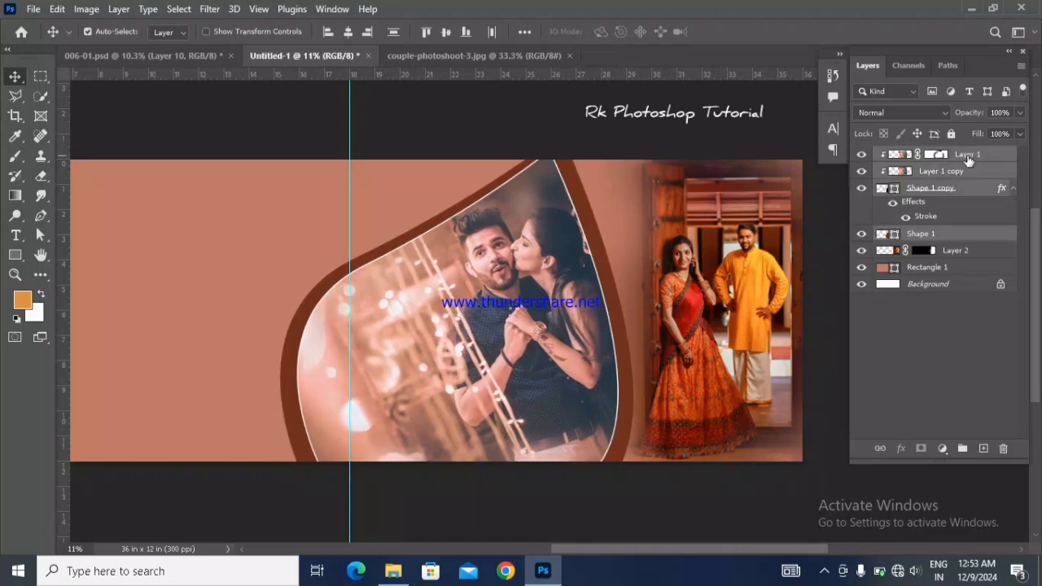
pyautogui.hotkey('shift', 'Right')
pyautogui.hotkey('shift', 'Right')
pyautogui.hotkey('shift', 'Right')
pyautogui.hotkey('shift', 'Right')
pyautogui.hotkey('shift', 'Right')
pyautogui.hotkey('shift', 'Right')
pyautogui.hotkey('shift', 'Right')
pyautogui.hotkey('shift', 'Right')
pyautogui.hotkey('shift', 'Right')
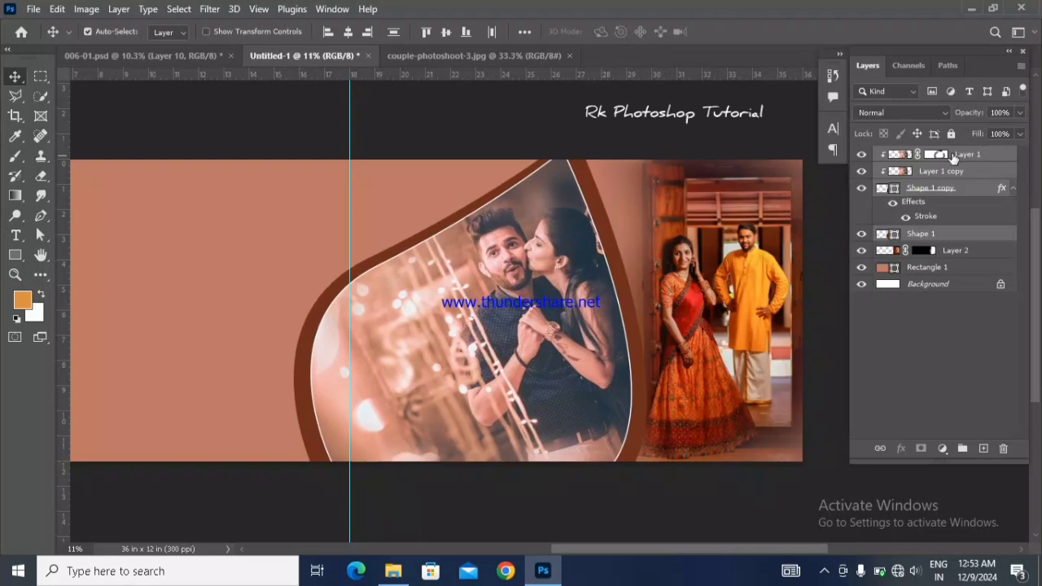
pyautogui.click(954, 157)
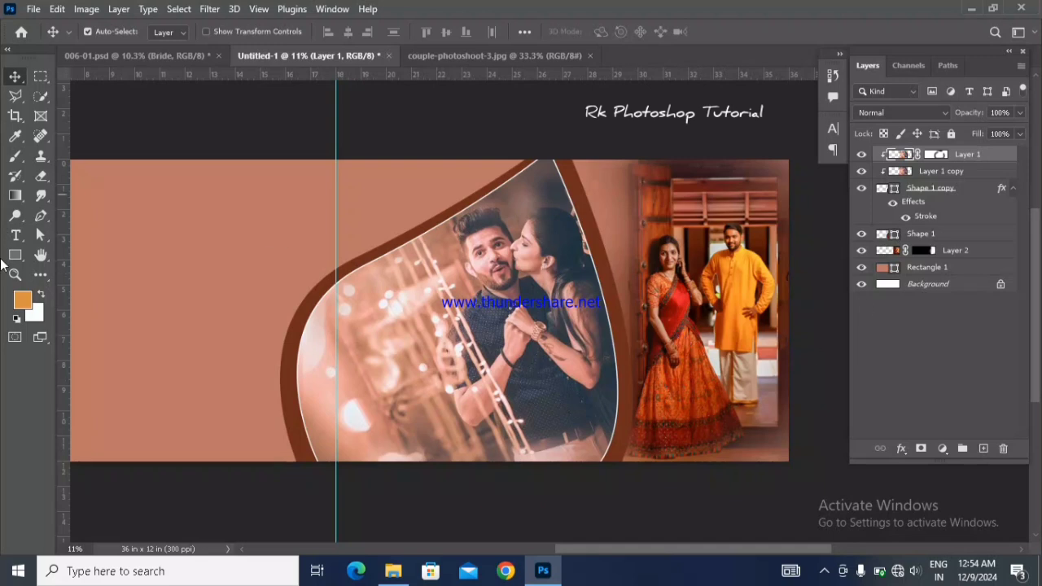
# - Add the text "Sweet" in black 72 pt Britannic Bold over the curved couple photo
pyautogui.moveTo(15, 235); pyautogui.dragTo(105, 237)
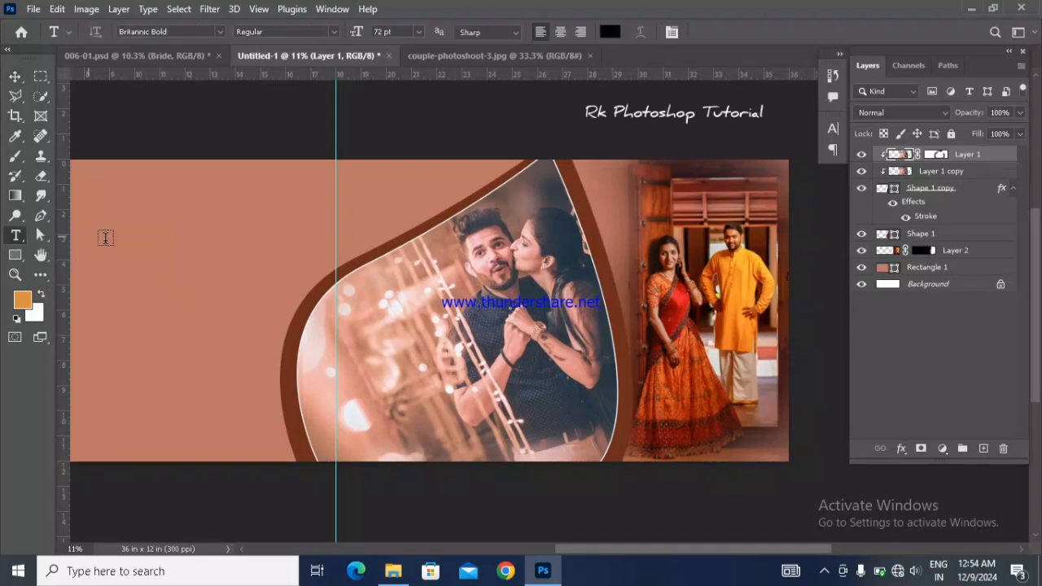
pyautogui.click(397, 337)
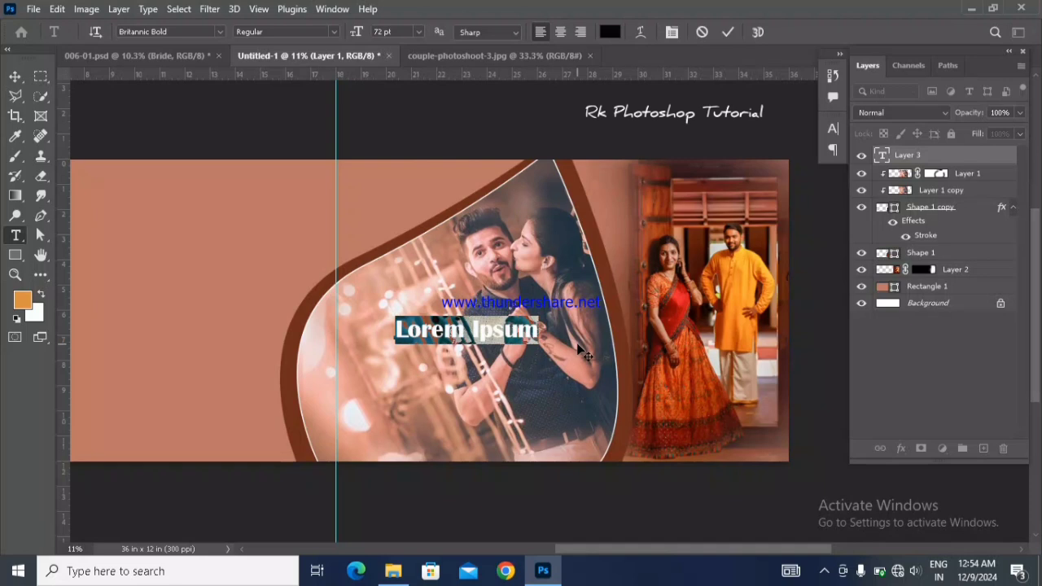
pyautogui.press('BackSpace')
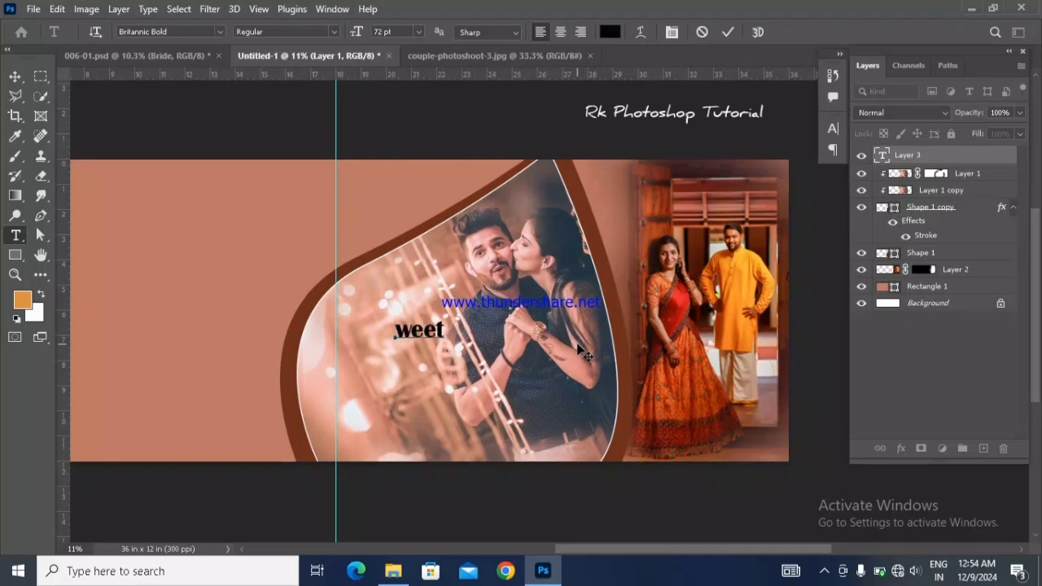
pyautogui.write('S')
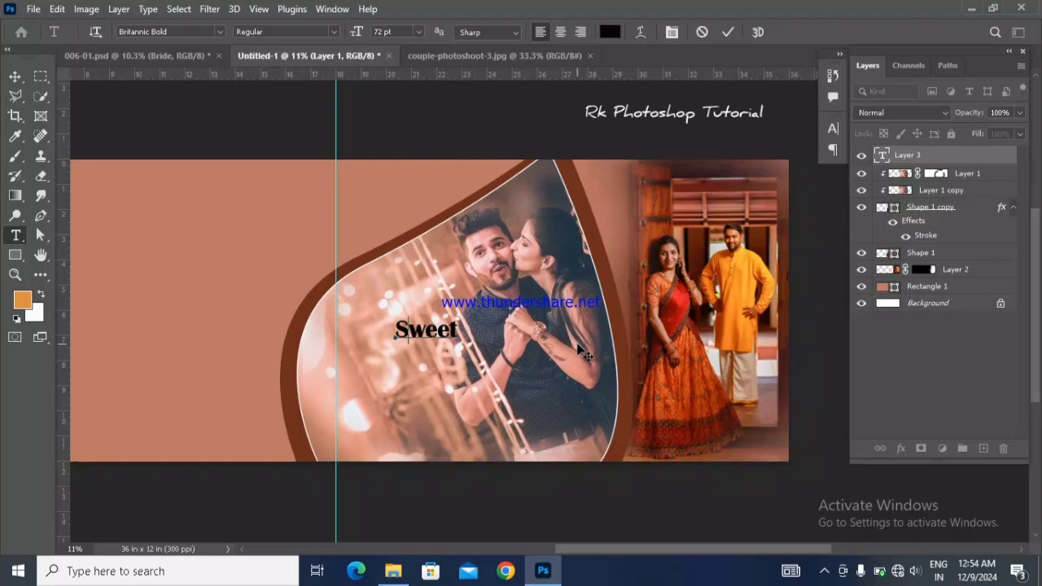
pyautogui.click(15, 75)
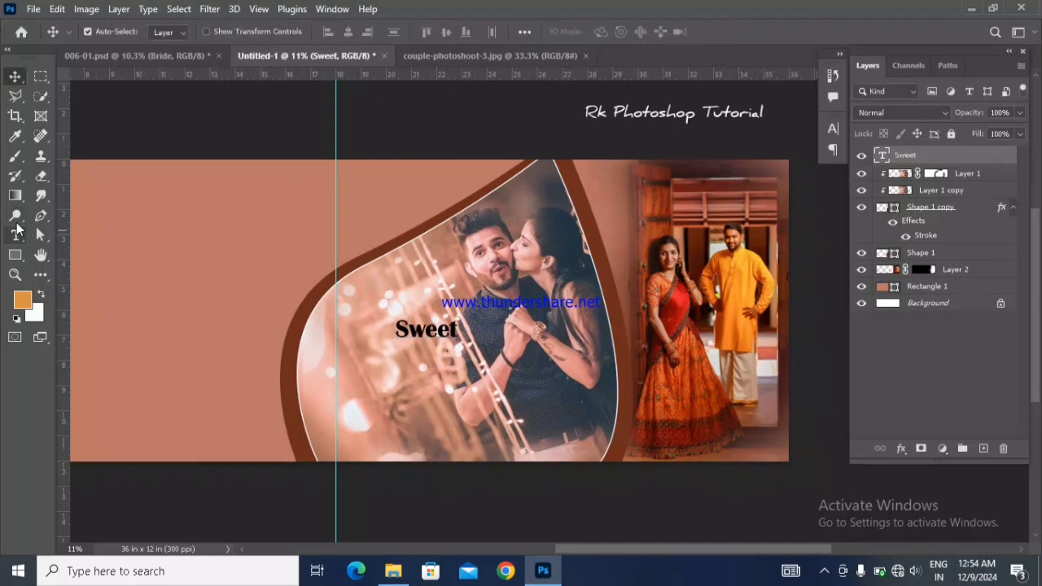
# - Add the text "moments" below "Sweet" on the curved couple photo and shift "Sweet" left and slightly down
pyautogui.click(15, 236)
pyautogui.click(422, 375)
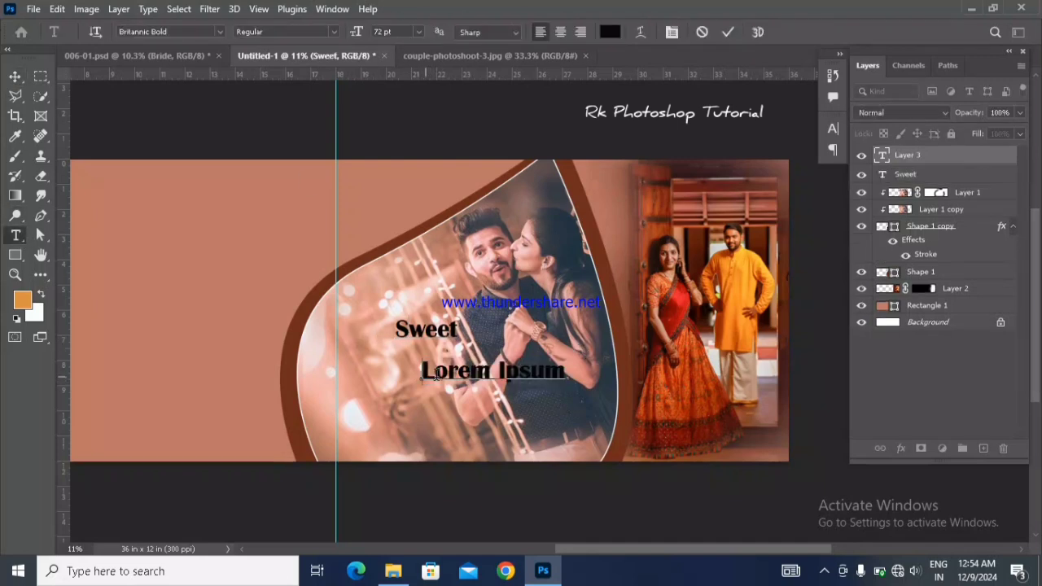
pyautogui.press('BackSpace')
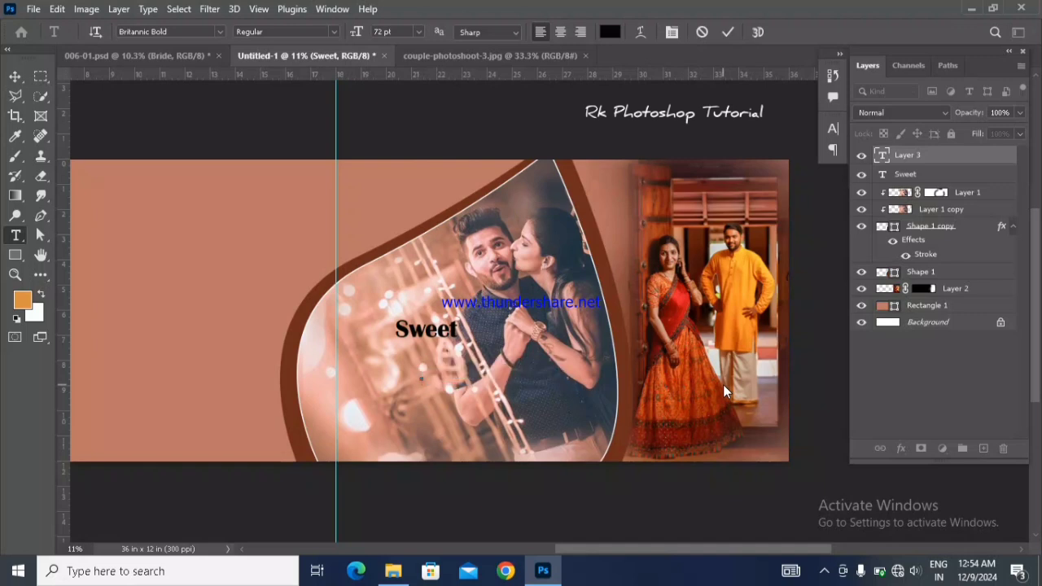
pyautogui.write('moments')
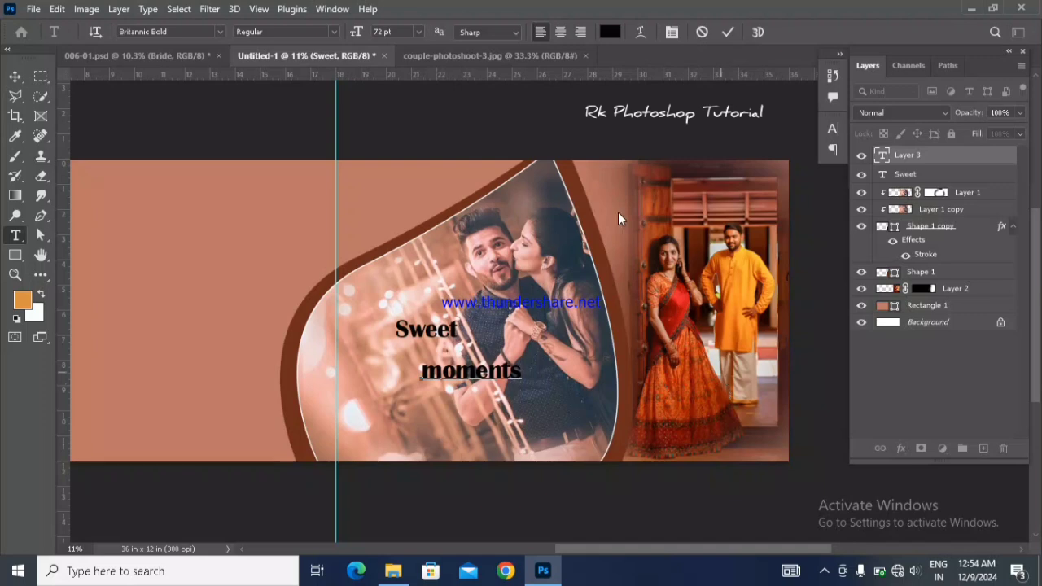
pyautogui.click(18, 98)
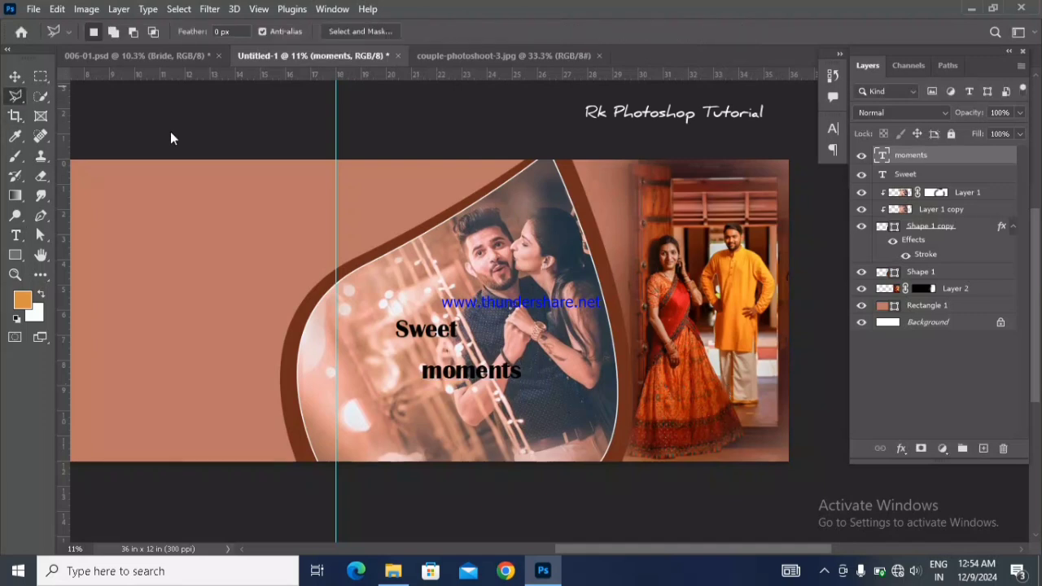
pyautogui.click(15, 76)
pyautogui.moveTo(433, 340); pyautogui.dragTo(381, 352)
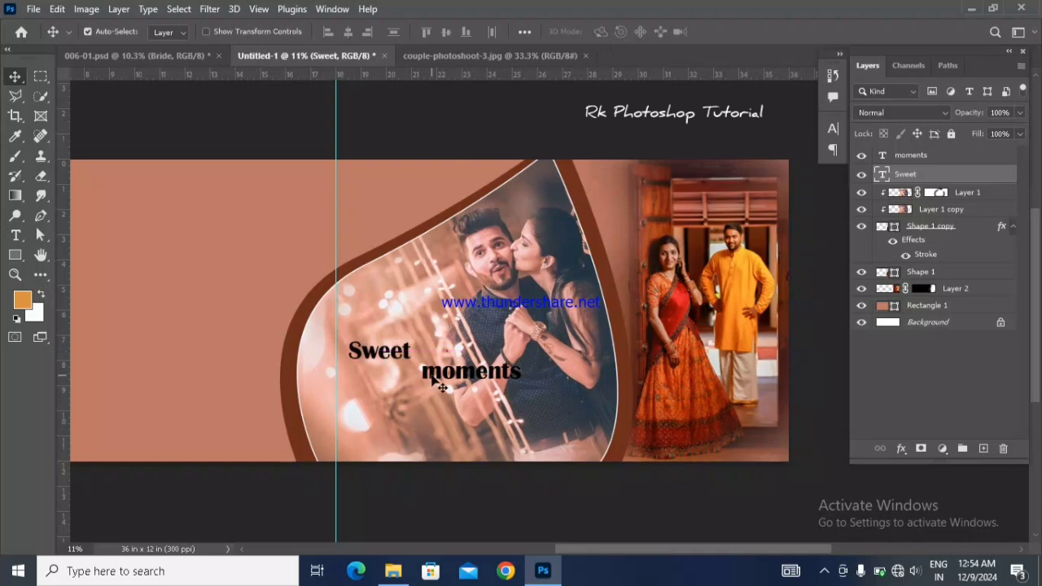
# - Format the "moments" text in Arial 30 pt and place it directly beneath the end of "Sweet"
pyautogui.click(448, 384)
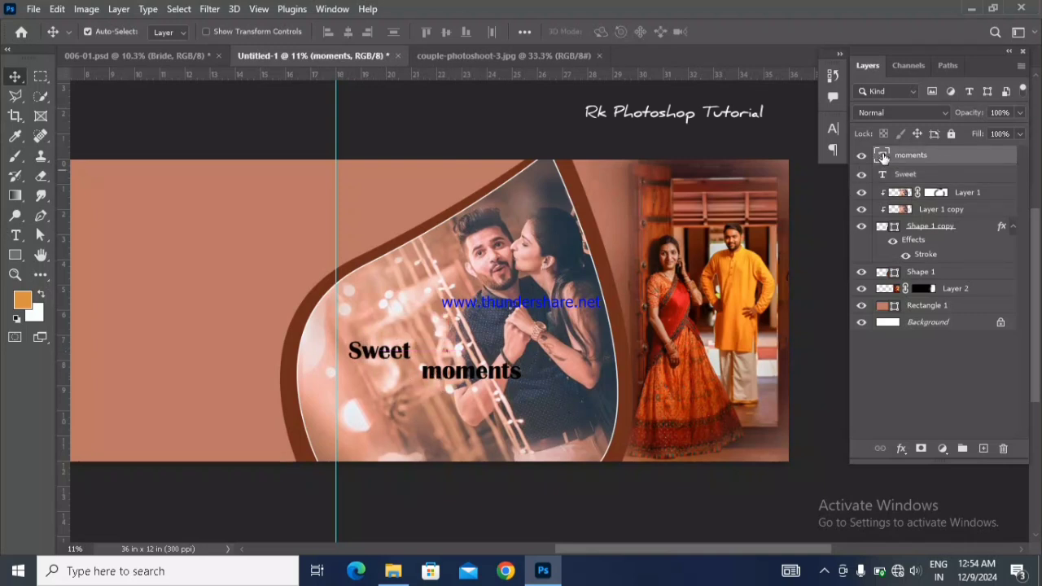
pyautogui.doubleClick(883, 157)
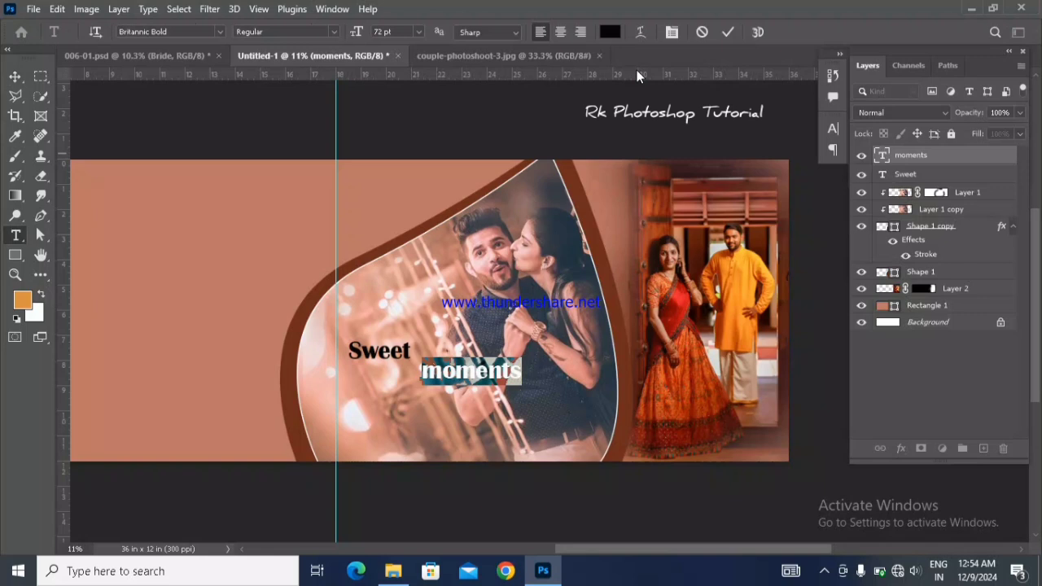
pyautogui.click(220, 33)
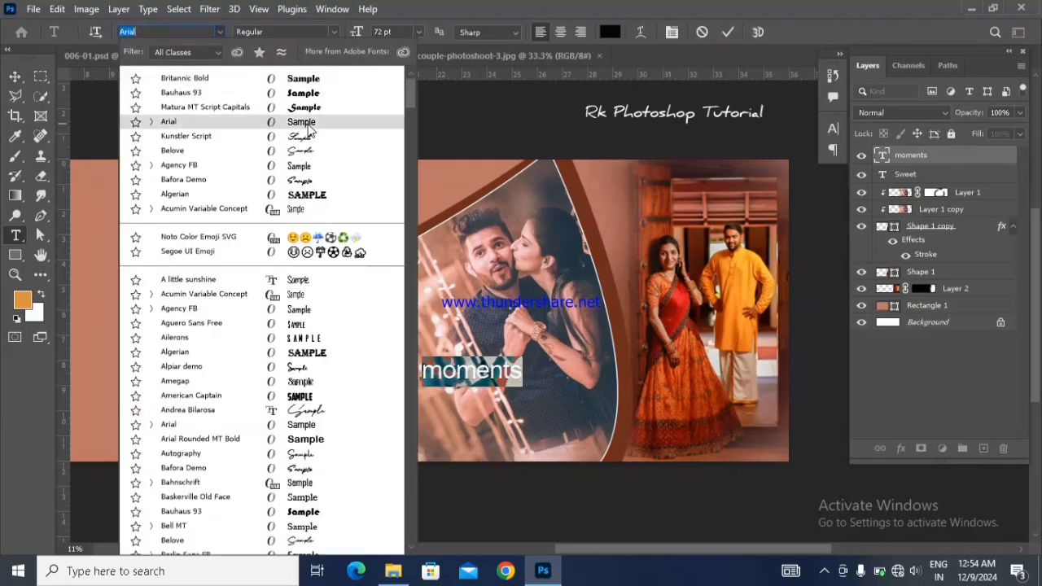
pyautogui.click(309, 129)
pyautogui.click(418, 32)
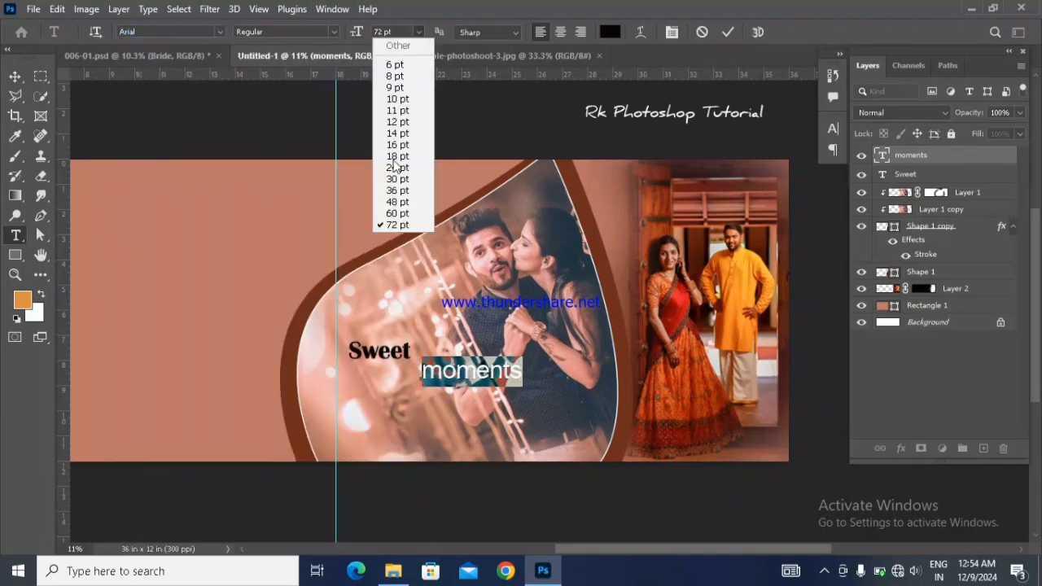
pyautogui.click(394, 201)
pyautogui.click(419, 32)
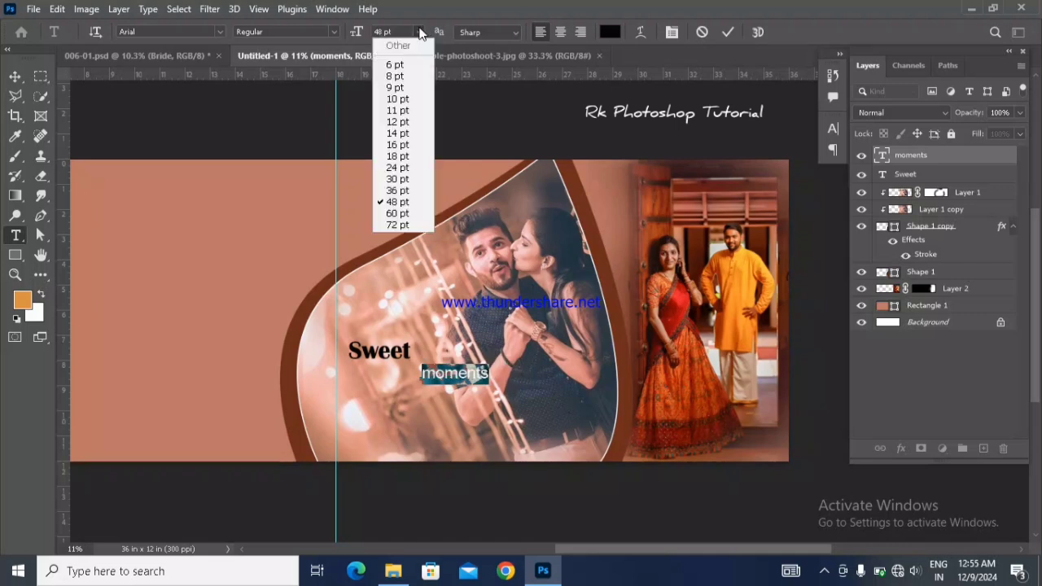
pyautogui.click(397, 177)
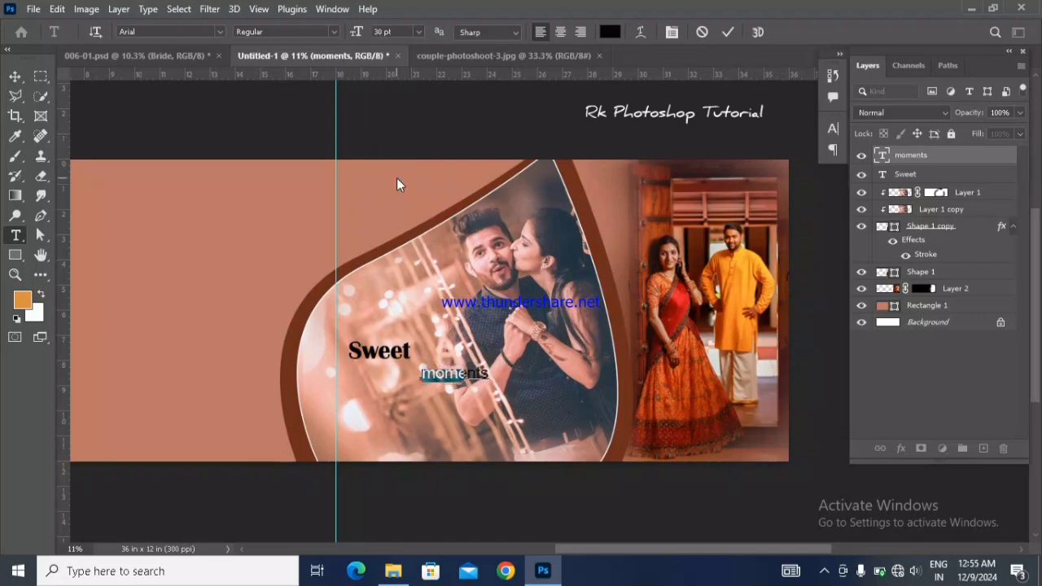
pyautogui.click(15, 77)
pyautogui.moveTo(438, 380); pyautogui.dragTo(380, 372)
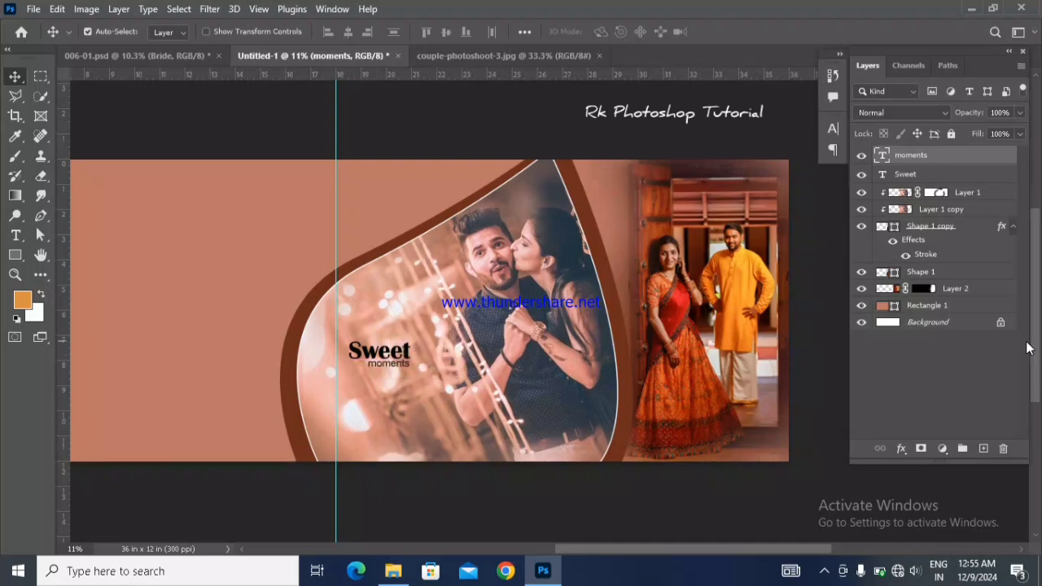
# - Scale the "Sweet" and "moments" text layers together to about 129%
pyautogui.keyDown('shift'); pyautogui.click(941, 174); pyautogui.keyUp('shift')
pyautogui.hotkey('ctrl', 't')
pyautogui.moveTo(410, 368); pyautogui.dragTo(418, 369)
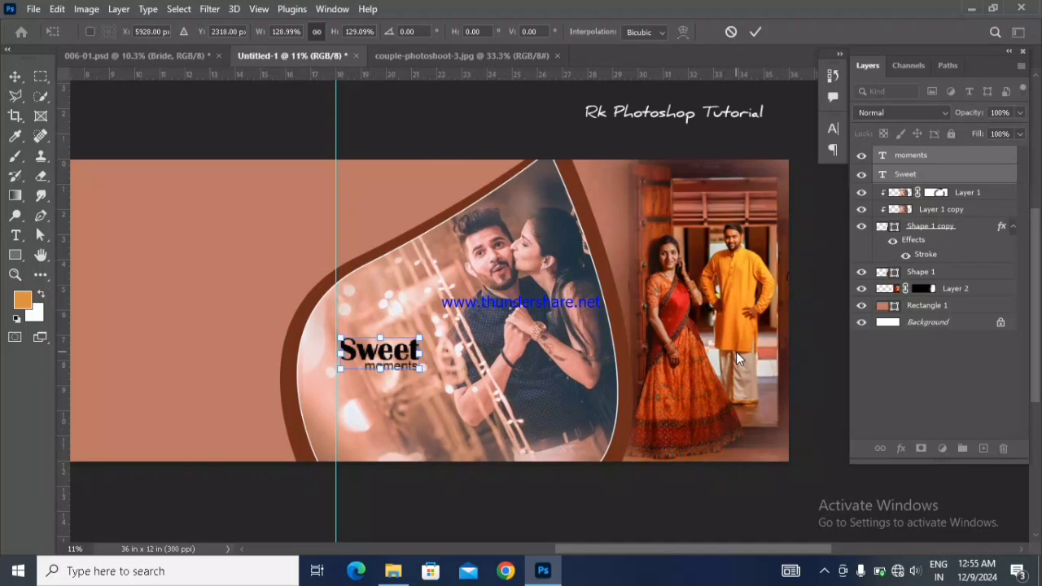
pyautogui.press('Return')
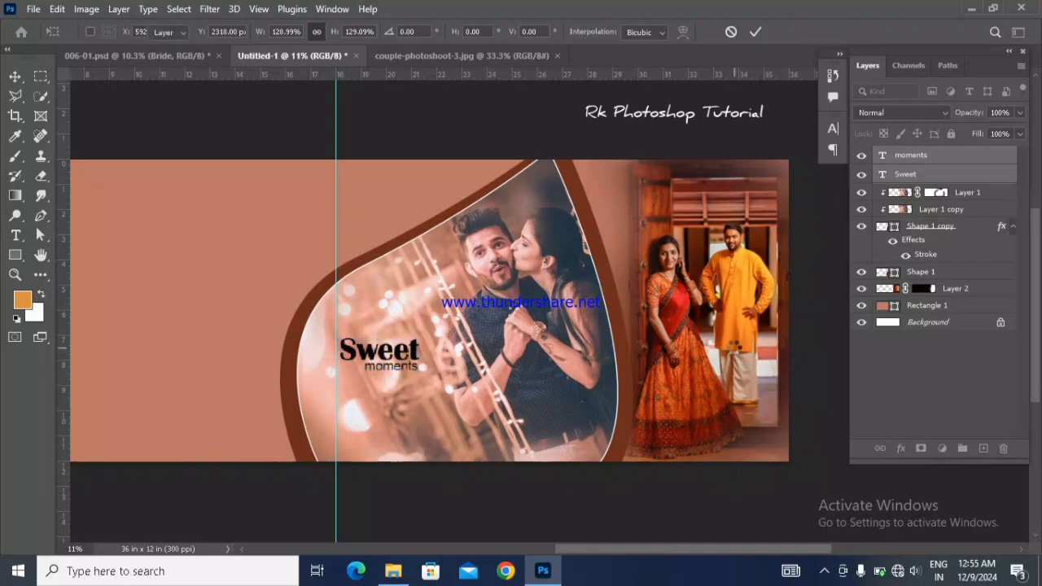
# - Copy the photo of the couple with the turbaned groom into Untitled-1 and enlarge it to the spread's full height at its left end
pyautogui.moveTo(649, 556); pyautogui.dragTo(658, 554)
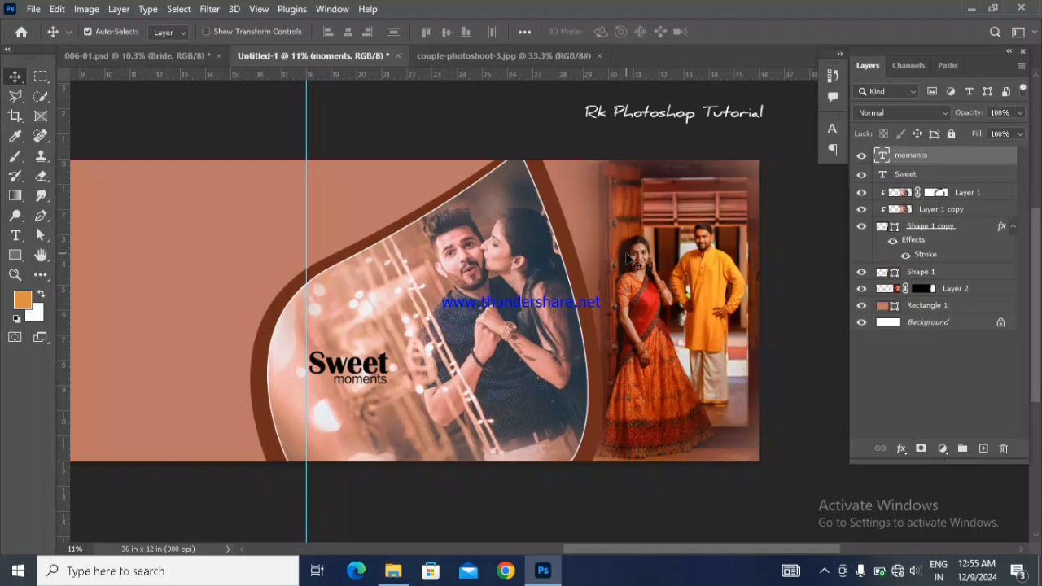
pyautogui.moveTo(634, 550); pyautogui.dragTo(558, 560)
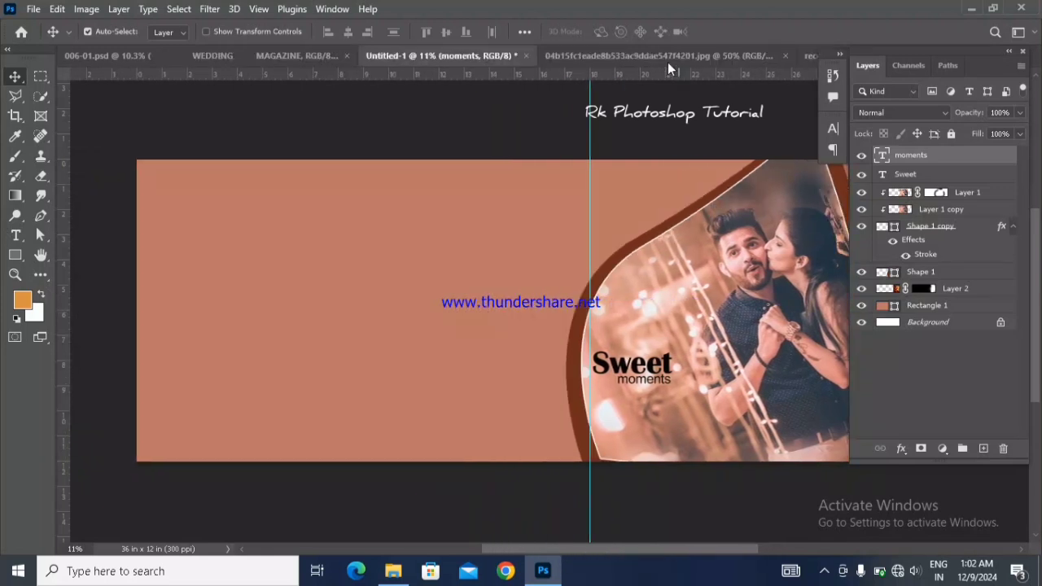
pyautogui.click(665, 55)
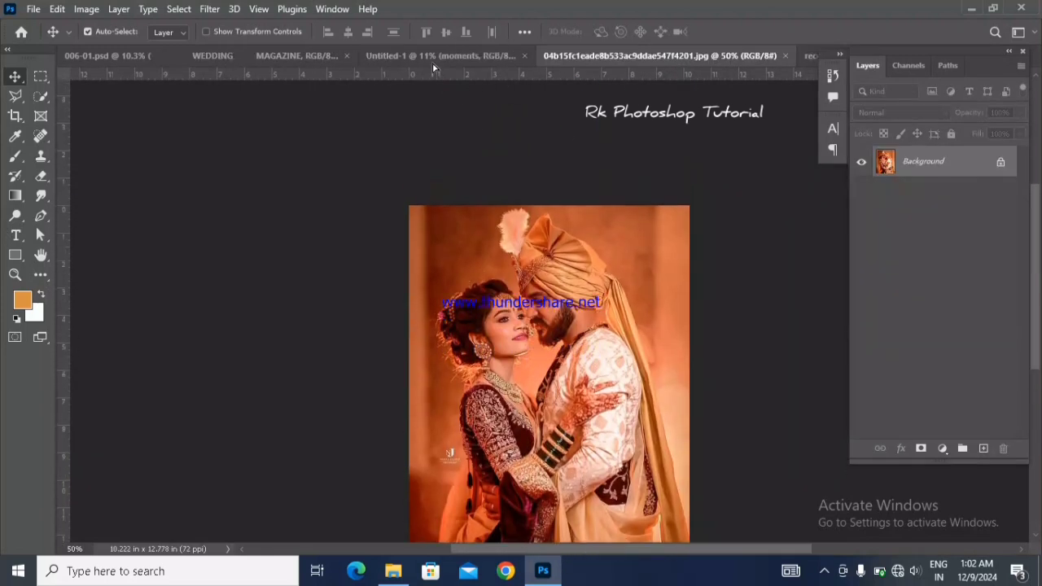
pyautogui.moveTo(432, 62); pyautogui.dragTo(388, 297)
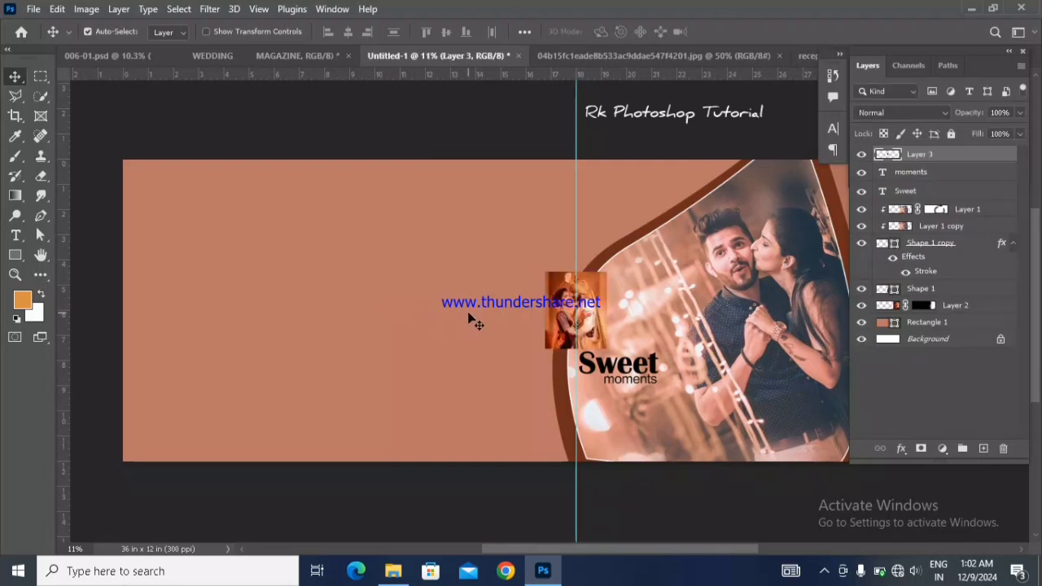
pyautogui.hotkey('ctrl', 't')
pyautogui.moveTo(604, 270); pyautogui.dragTo(720, 162)
pyautogui.moveTo(533, 377); pyautogui.dragTo(206, 370)
pyautogui.moveTo(376, 509); pyautogui.dragTo(388, 502)
pyautogui.moveTo(401, 459); pyautogui.dragTo(410, 461)
pyautogui.moveTo(322, 415); pyautogui.dragTo(293, 419)
pyautogui.press('Return')
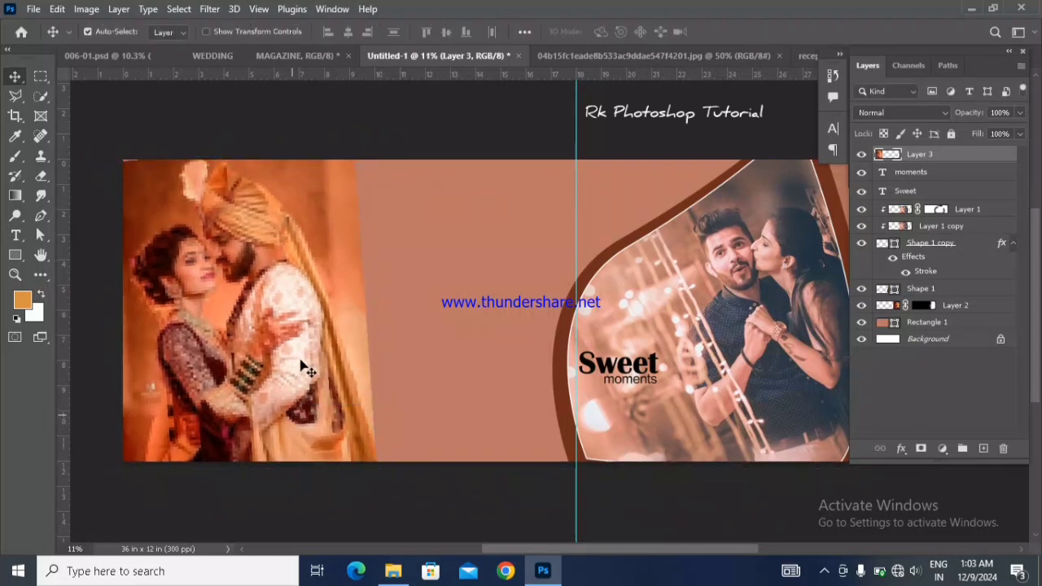
# - Add a Hide All mask to Layer 3 and paint white with a soft brush to reveal the couple with faded edges
pyautogui.click(118, 10)
pyautogui.moveTo(195, 266)
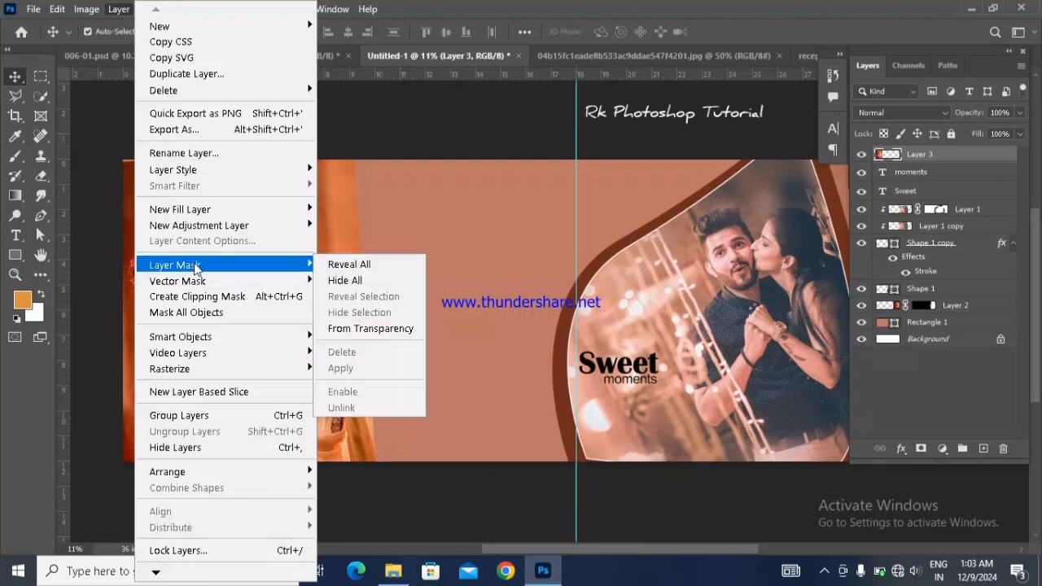
pyautogui.click(334, 284)
pyautogui.click(15, 156)
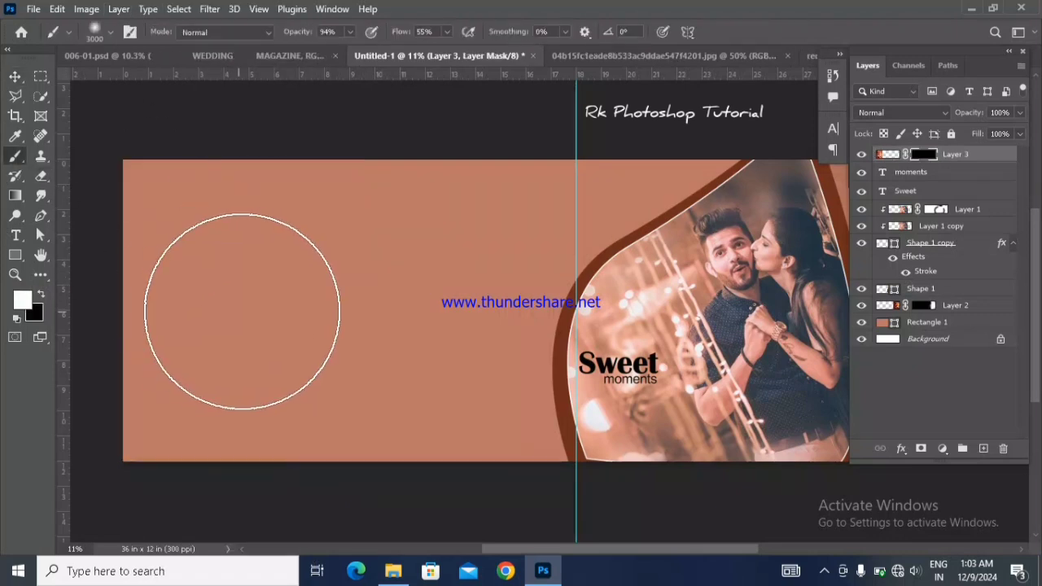
pyautogui.click(252, 304)
pyautogui.moveTo(252, 304)
pyautogui.mouseDown()
pyautogui.moveTo(249, 237)
pyautogui.moveTo(233, 209)
pyautogui.moveTo(233, 344)
pyautogui.moveTo(232, 295)
pyautogui.moveTo(210, 314)
pyautogui.moveTo(182, 300)
pyautogui.mouseUp()
pyautogui.press('x')
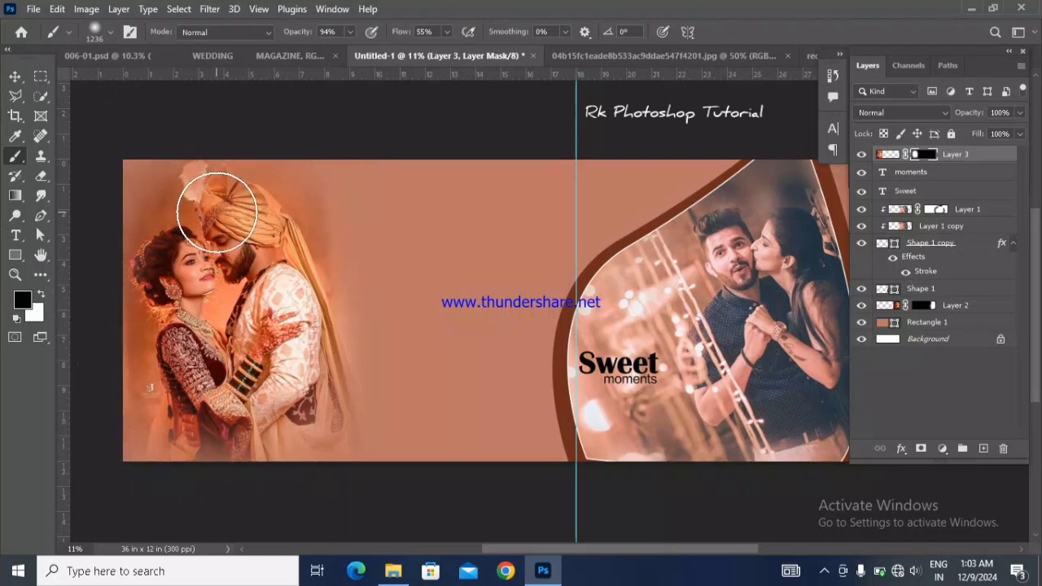
pyautogui.press('x')
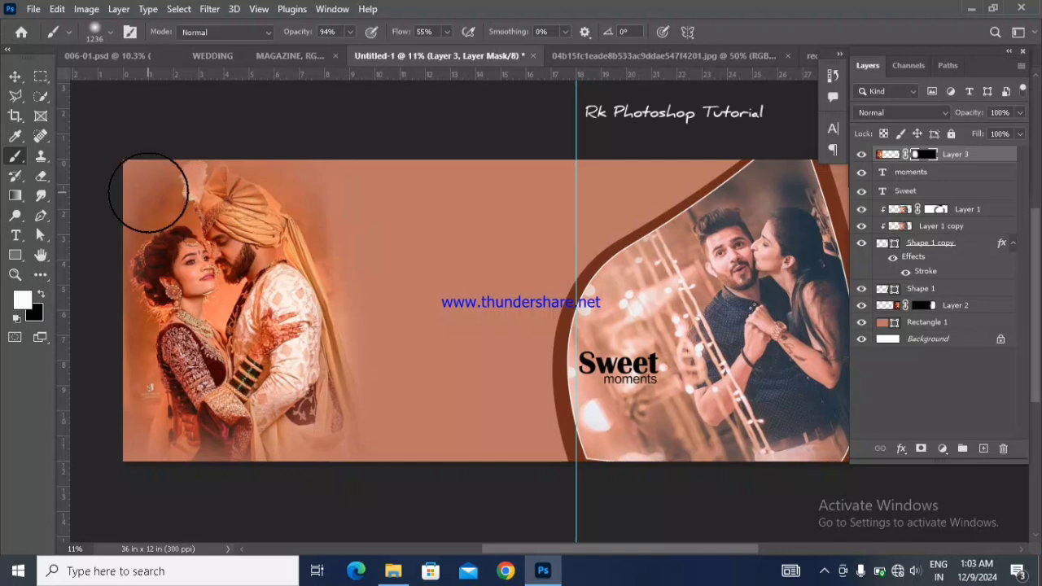
pyautogui.click(12, 77)
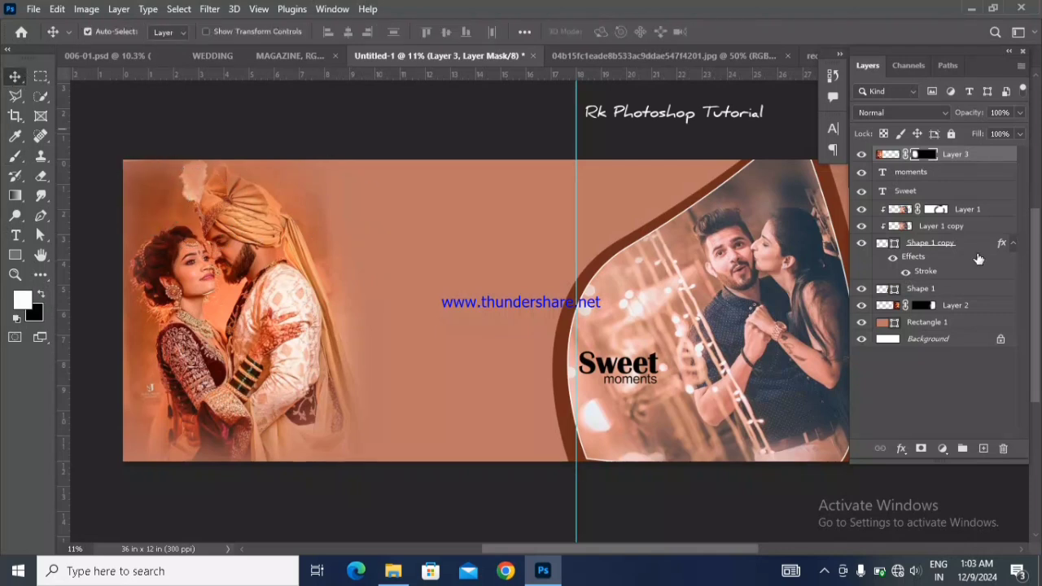
# - Close the used source photo, copy reception-wedding-shoot.jpg into the spread above the "moments" layer, and enlarge it to about 718%
pyautogui.click(965, 178)
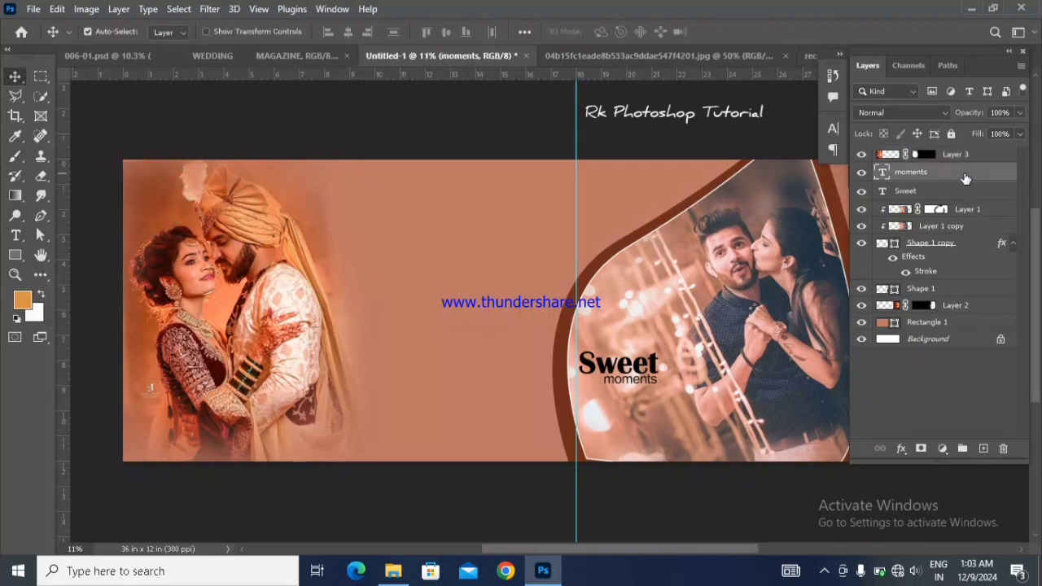
pyautogui.click(785, 56)
pyautogui.click(681, 55)
pyautogui.moveTo(686, 233); pyautogui.dragTo(737, 494)
pyautogui.hotkey('ctrl', 't')
pyautogui.moveTo(697, 433); pyautogui.dragTo(628, 403)
pyautogui.moveTo(668, 467); pyautogui.dragTo(671, 462)
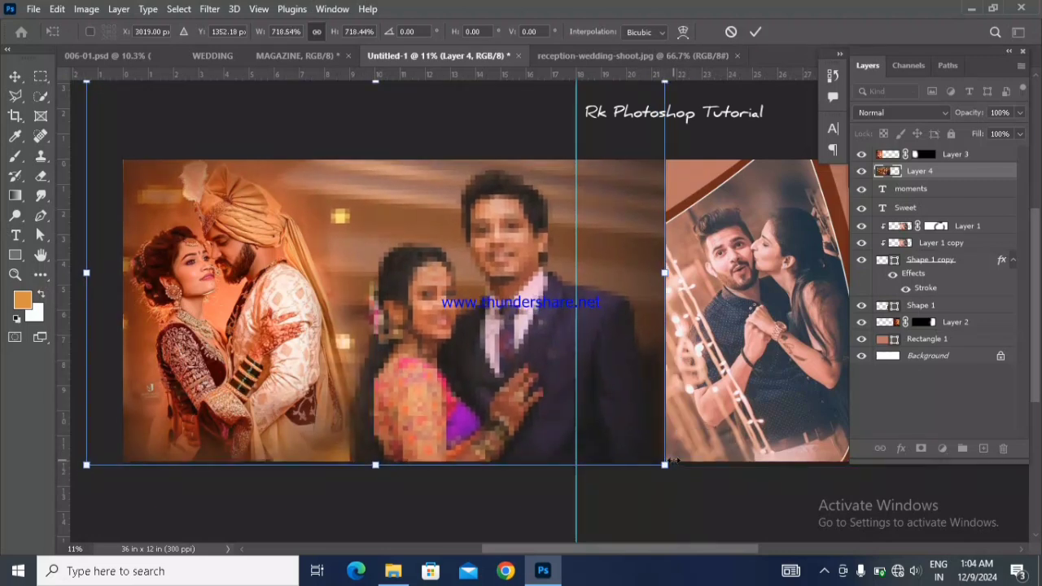
pyautogui.press('Return')
# - Move Layer 4 below Shape 1 in the stack and resize the reception photo to fit between the left couple and the curved frame
pyautogui.moveTo(926, 174); pyautogui.dragTo(928, 320)
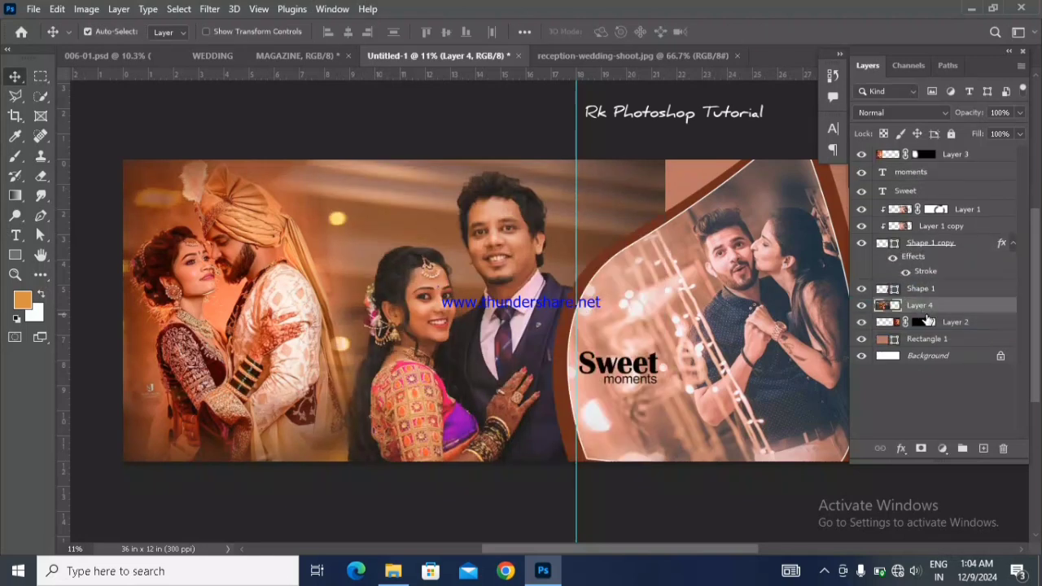
pyautogui.moveTo(489, 355); pyautogui.dragTo(472, 352)
pyautogui.hotkey('ctrl', 't')
pyautogui.moveTo(652, 465); pyautogui.dragTo(623, 446)
pyautogui.moveTo(472, 405); pyautogui.dragTo(487, 422)
pyautogui.moveTo(637, 462); pyautogui.dragTo(653, 472)
pyautogui.moveTo(616, 442); pyautogui.dragTo(600, 436)
pyautogui.press('Return')
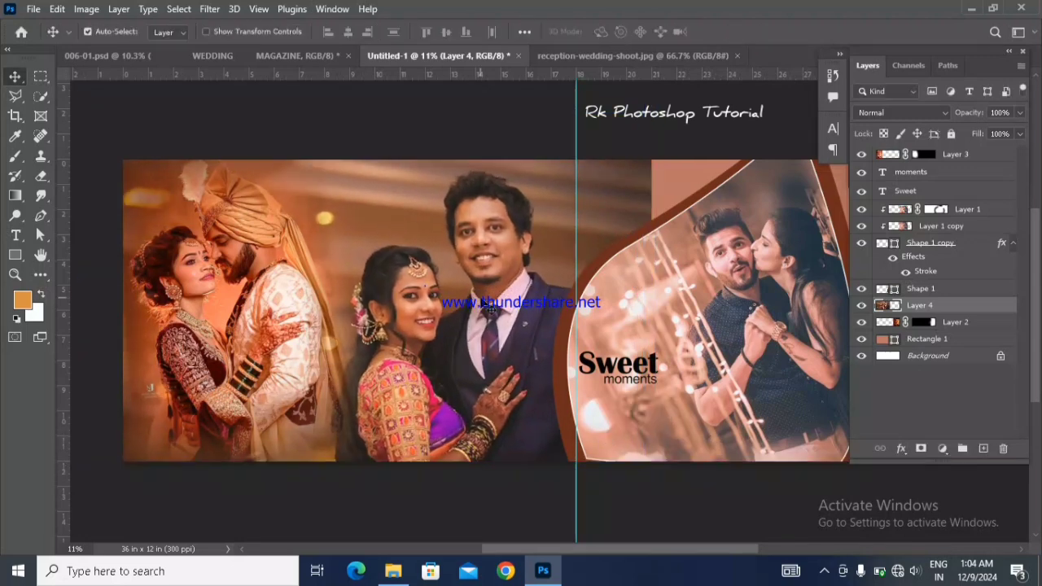
# - Add a Hide All mask to Layer 4 and reveal the reception couple in white with a soft brush, enlarging it to 2400 px
pyautogui.click(119, 9)
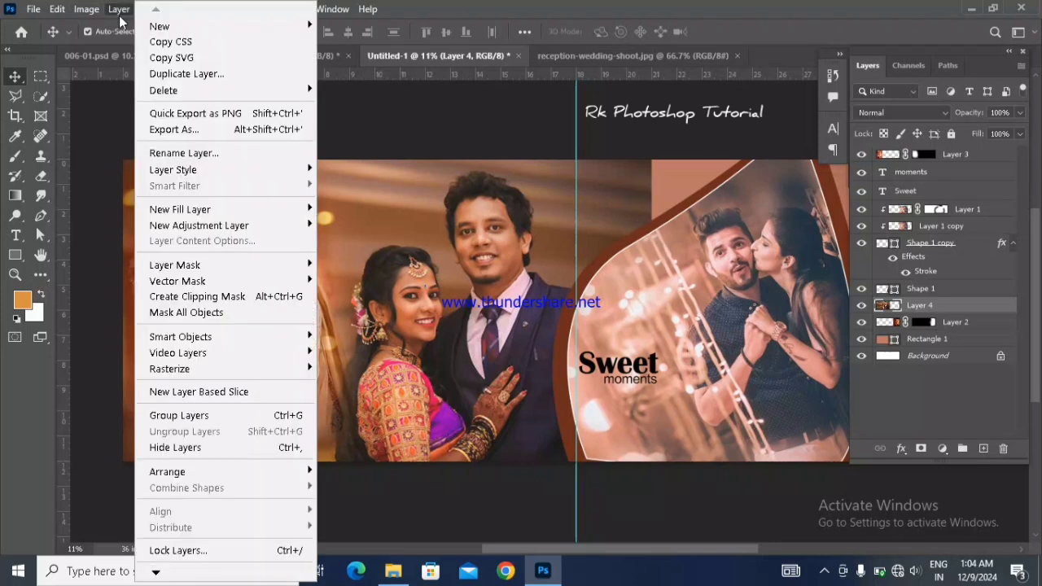
pyautogui.moveTo(207, 263)
pyautogui.click(341, 275)
pyautogui.click(15, 156)
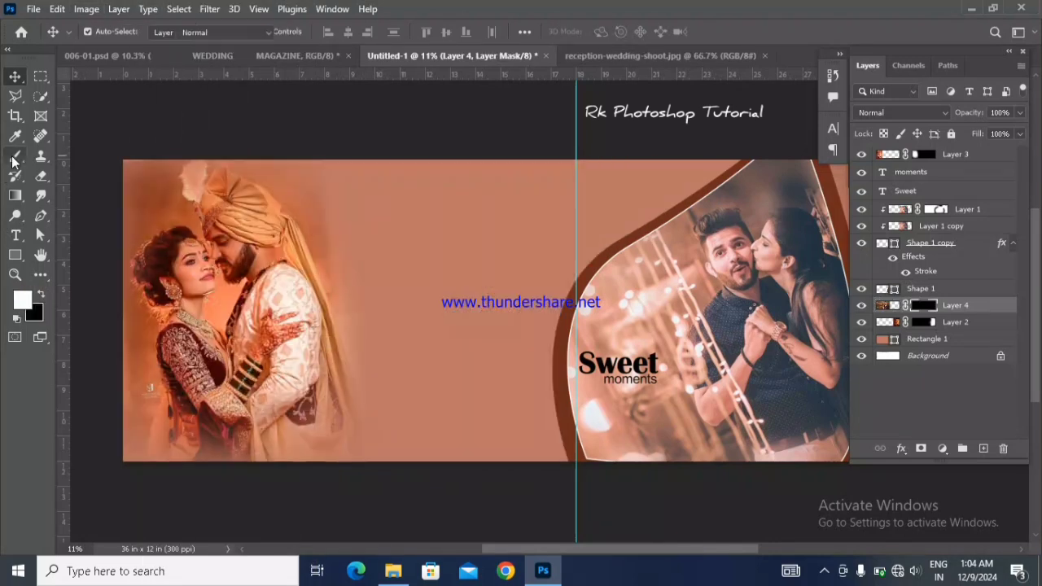
pyautogui.moveTo(469, 297)
pyautogui.mouseDown()
pyautogui.moveTo(496, 266)
pyautogui.moveTo(433, 254)
pyautogui.moveTo(503, 231)
pyautogui.moveTo(485, 235)
pyautogui.moveTo(541, 287)
pyautogui.moveTo(514, 301)
pyautogui.moveTo(531, 225)
pyautogui.moveTo(510, 390)
pyautogui.moveTo(504, 331)
pyautogui.moveTo(478, 392)
pyautogui.moveTo(571, 409)
pyautogui.moveTo(378, 413)
pyautogui.moveTo(282, 398)
pyautogui.moveTo(253, 308)
pyautogui.moveTo(348, 276)
pyautogui.moveTo(391, 216)
pyautogui.mouseUp()
pyautogui.press(']')
pyautogui.press(']')
pyautogui.press(']')
pyautogui.press(']')
pyautogui.press(']')
pyautogui.press(']')
pyautogui.press(']')
pyautogui.press(']')
pyautogui.press(']')
pyautogui.press(']')
pyautogui.press(']')
pyautogui.press(']')
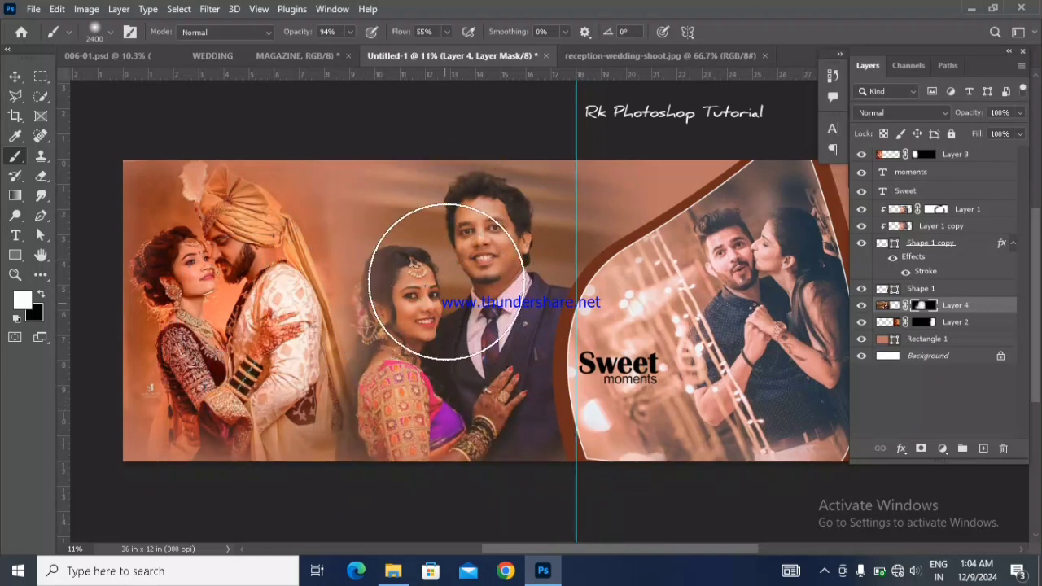
# - Reduce the brush size and set its opacity to 46%, painting white on Layer 4's mask over the reception couple
pyautogui.press('[')
pyautogui.scroll(-1, 454, 345)
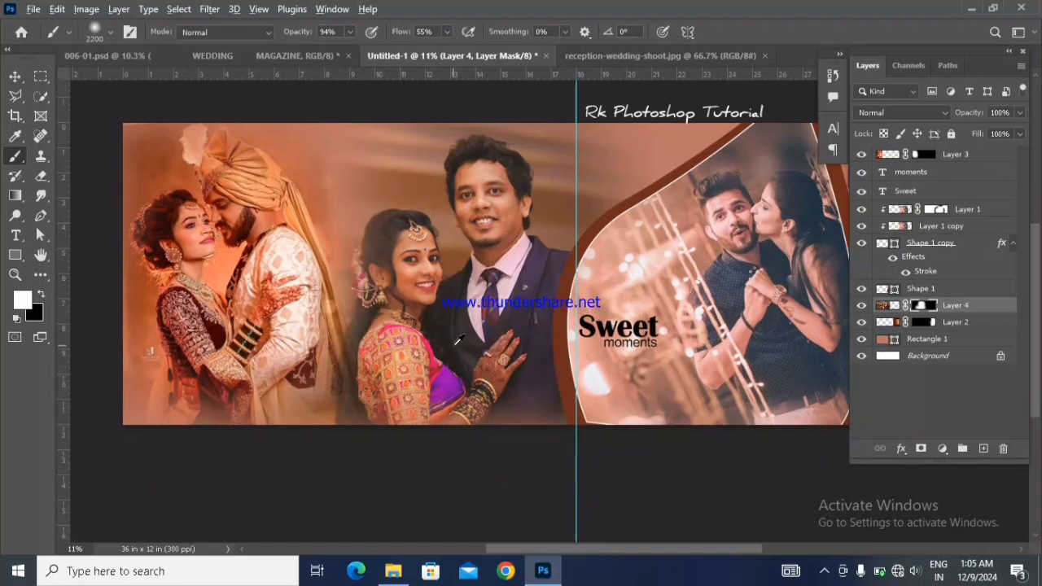
pyautogui.moveTo(288, 36); pyautogui.dragTo(266, 37)
pyautogui.moveTo(418, 343); pyautogui.dragTo(438, 354)
pyautogui.scroll(-1, 401, 398)
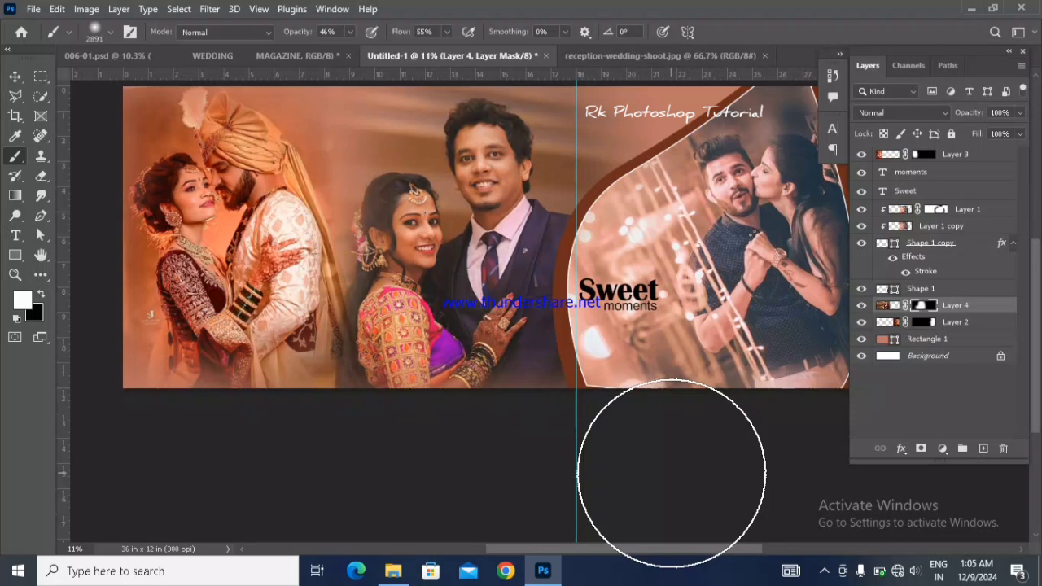
# - Paint black on Layer 4's mask to soften the blend between the two left couples, and touch up the reception woman in white
pyautogui.press('x')
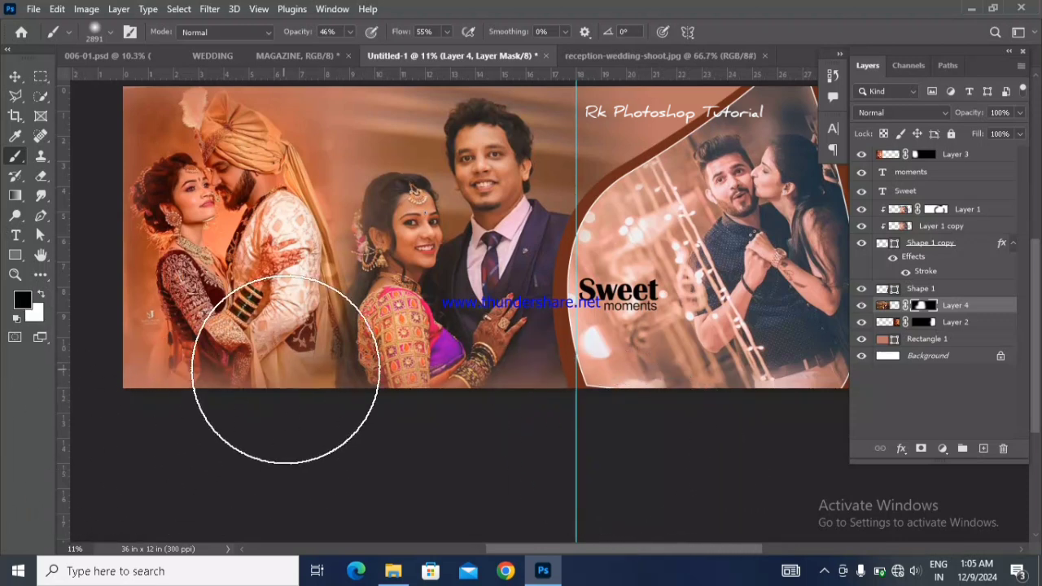
pyautogui.scroll(3, 280, 370)
pyautogui.moveTo(435, 362); pyautogui.dragTo(387, 352)
pyautogui.moveTo(331, 248); pyautogui.dragTo(314, 202)
pyautogui.press('x')
pyautogui.moveTo(386, 326)
pyautogui.mouseDown()
pyautogui.moveTo(388, 375)
pyautogui.moveTo(407, 383)
pyautogui.moveTo(429, 350)
pyautogui.mouseUp()
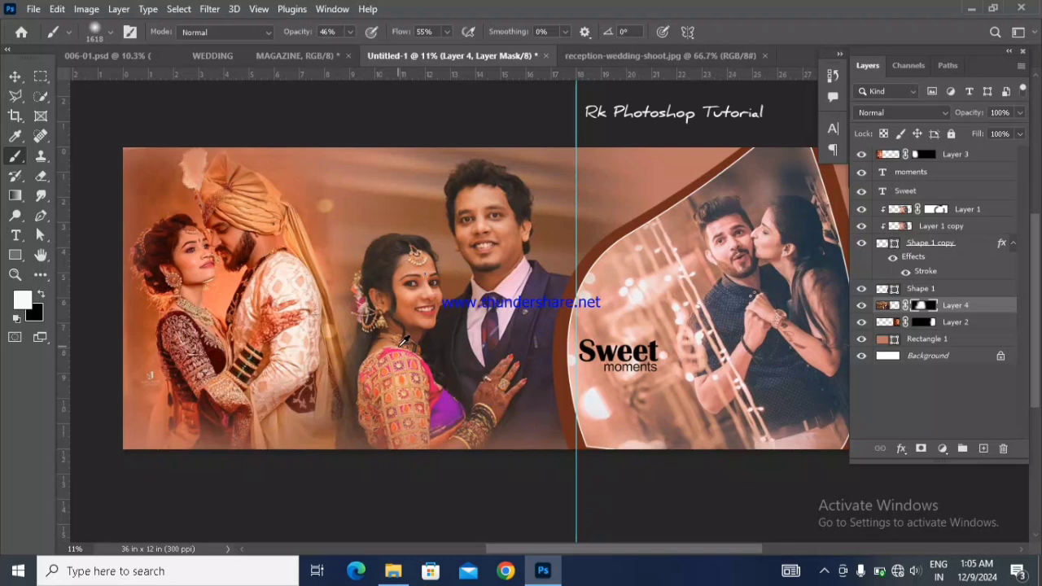
# - Scale Layer 3, the photo of the couple embracing, to 93.10% and shift it slightly toward the spread's upper-left corner
pyautogui.click(15, 76)
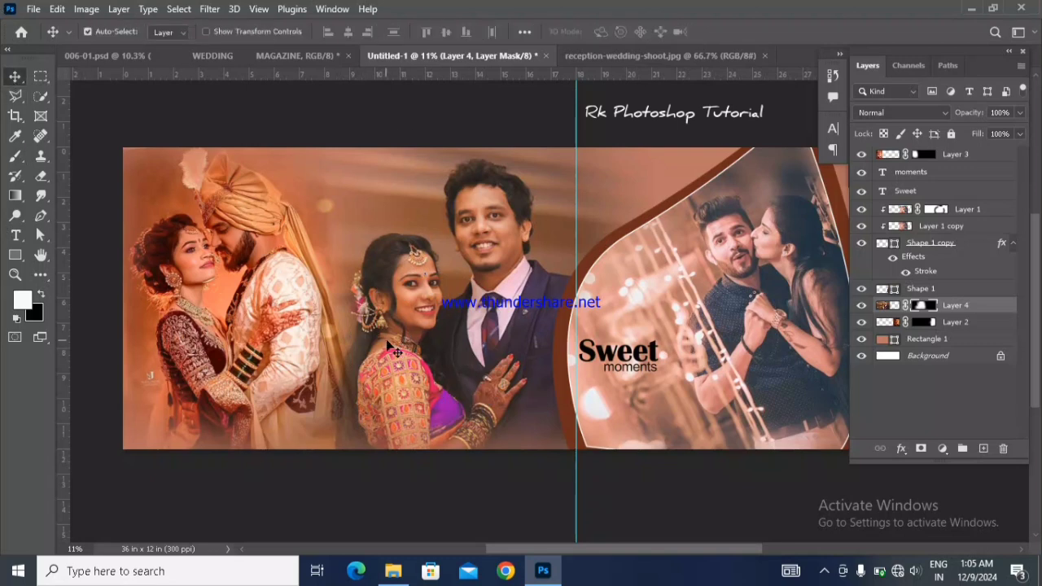
pyautogui.moveTo(287, 359); pyautogui.dragTo(280, 355)
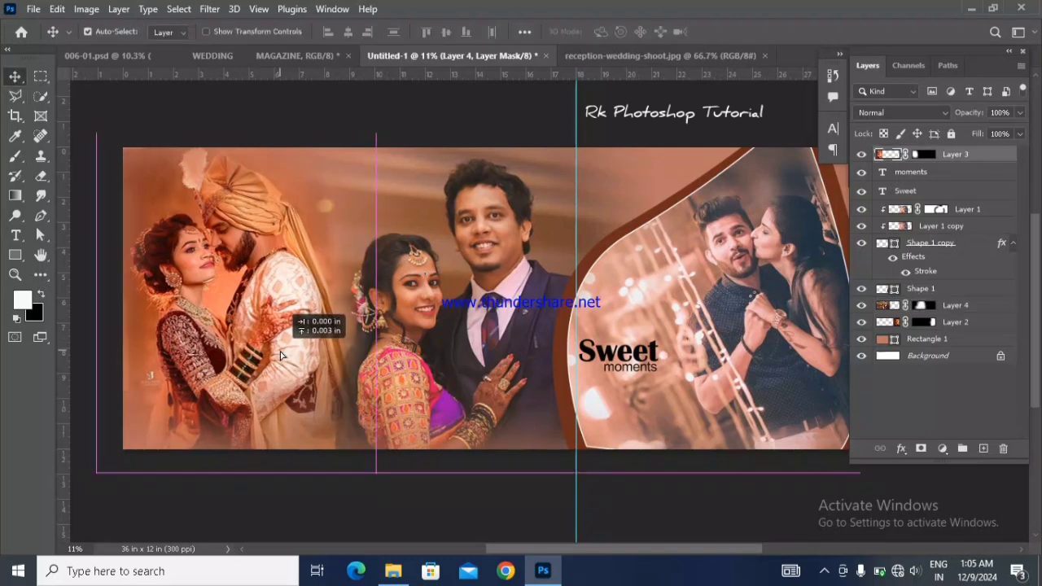
pyautogui.click(420, 349)
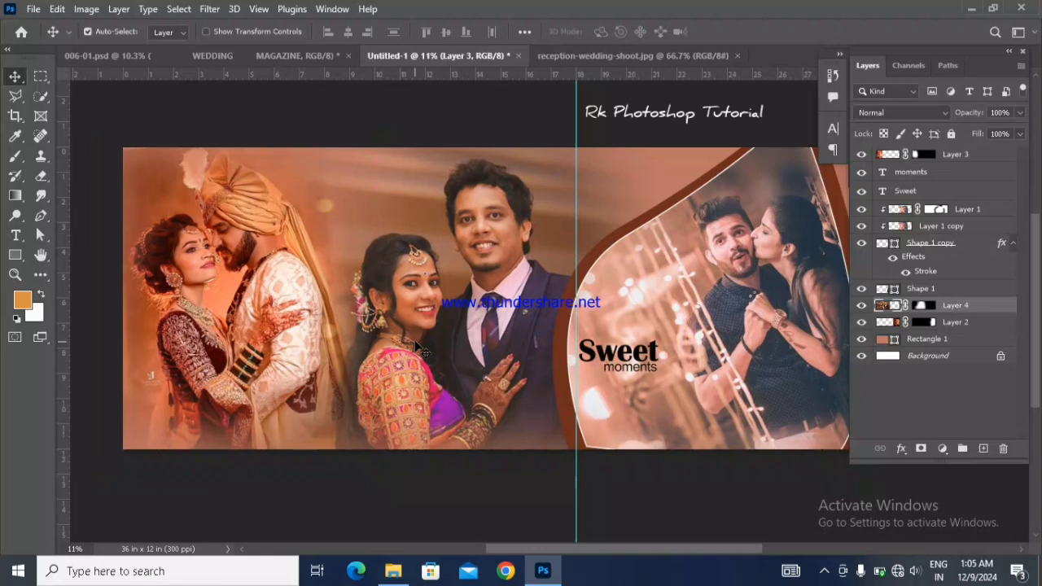
pyautogui.click(259, 346)
pyautogui.hotkey('ctrl', 't')
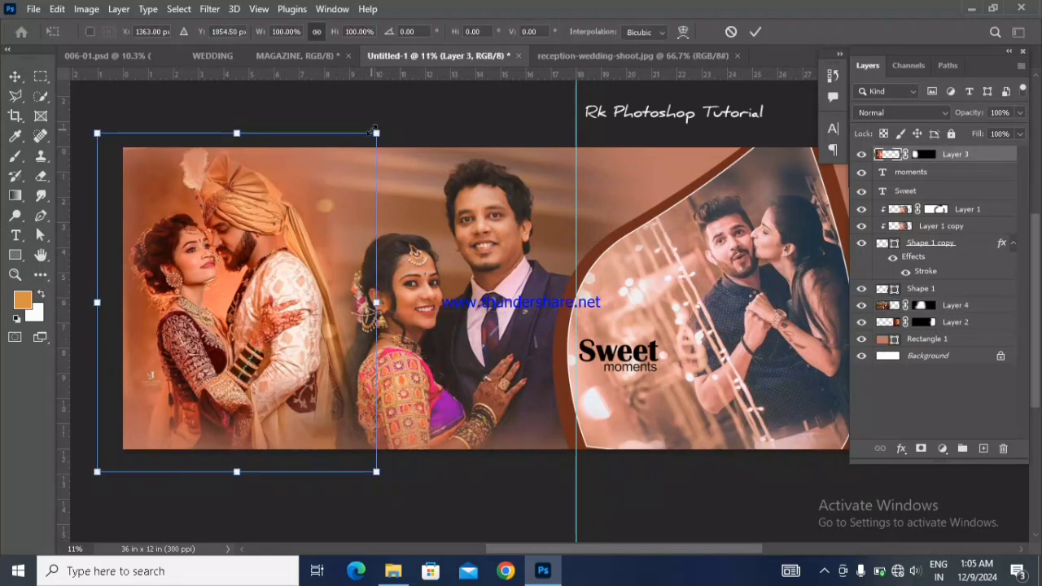
pyautogui.moveTo(375, 130); pyautogui.dragTo(367, 144)
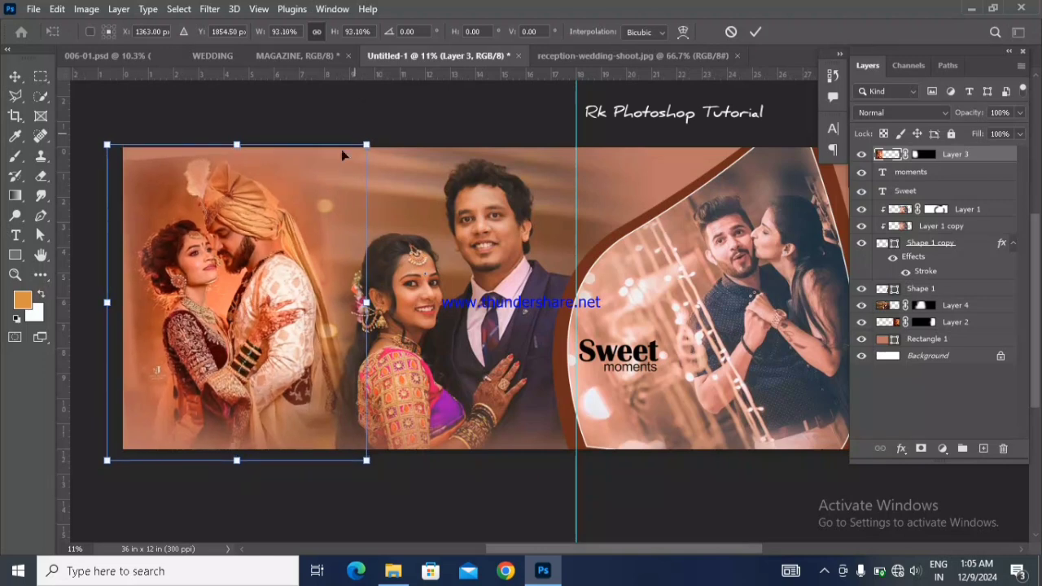
pyautogui.moveTo(259, 266); pyautogui.dragTo(255, 264)
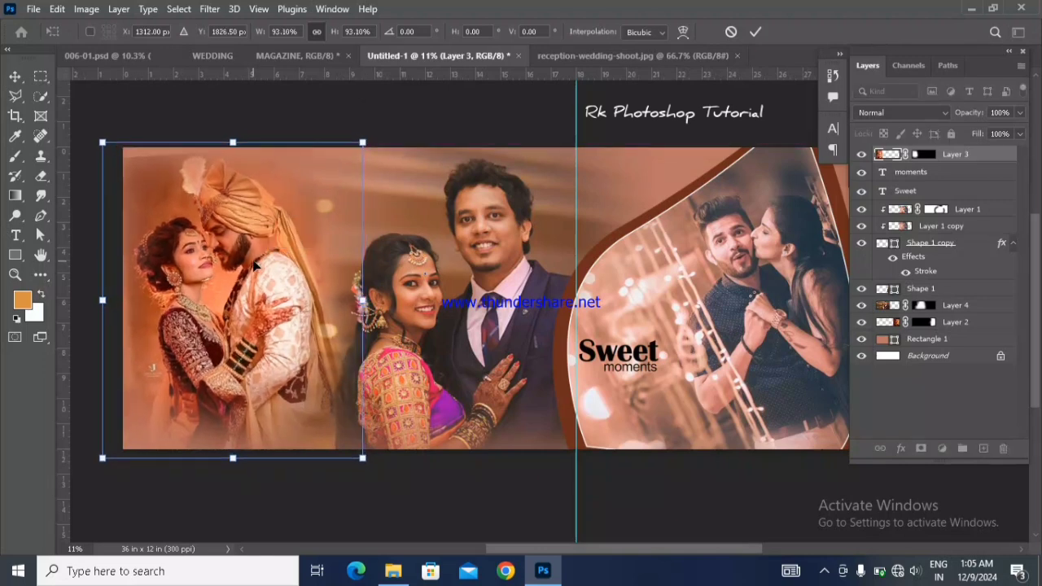
pyautogui.press('Return')
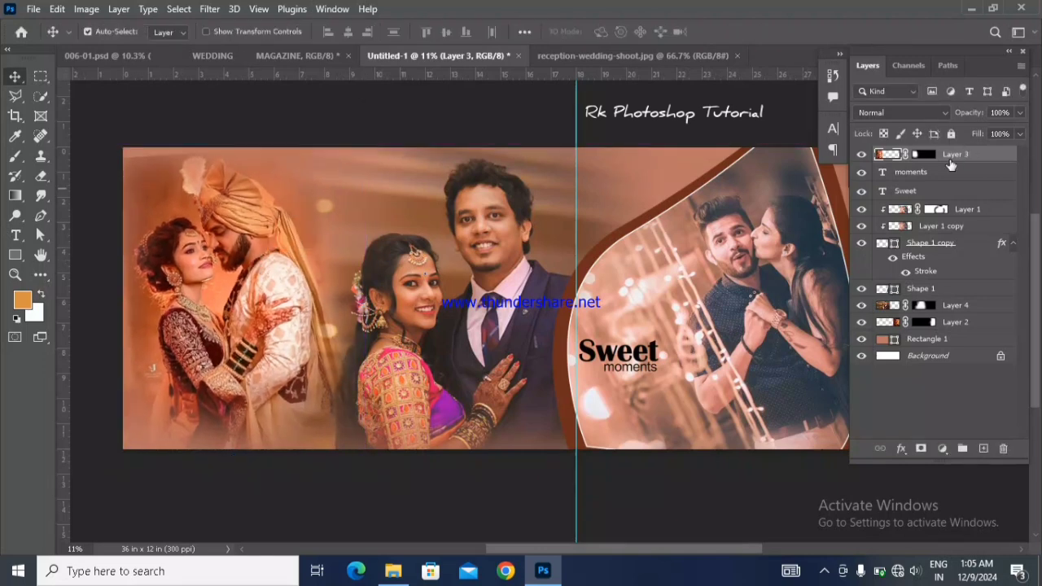
# - Paint black on Layer 3's mask to fade the photo's upper edge, and reduce the soft brush to 836 px
pyautogui.click(920, 154)
pyautogui.press('d')
pyautogui.press('b')
pyautogui.click(137, 143)
pyautogui.press('x')
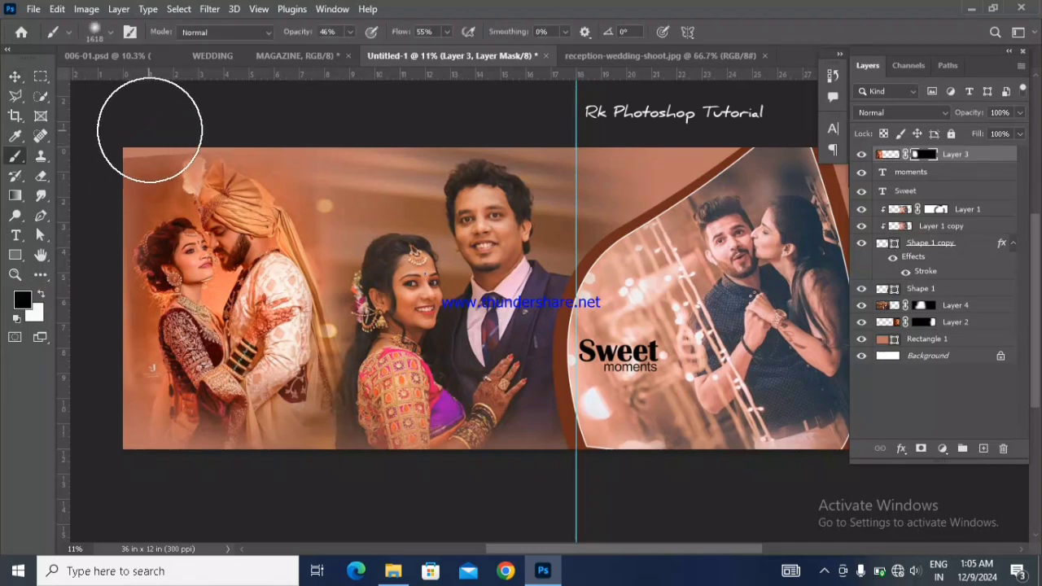
pyautogui.scroll(2, 269, 204)
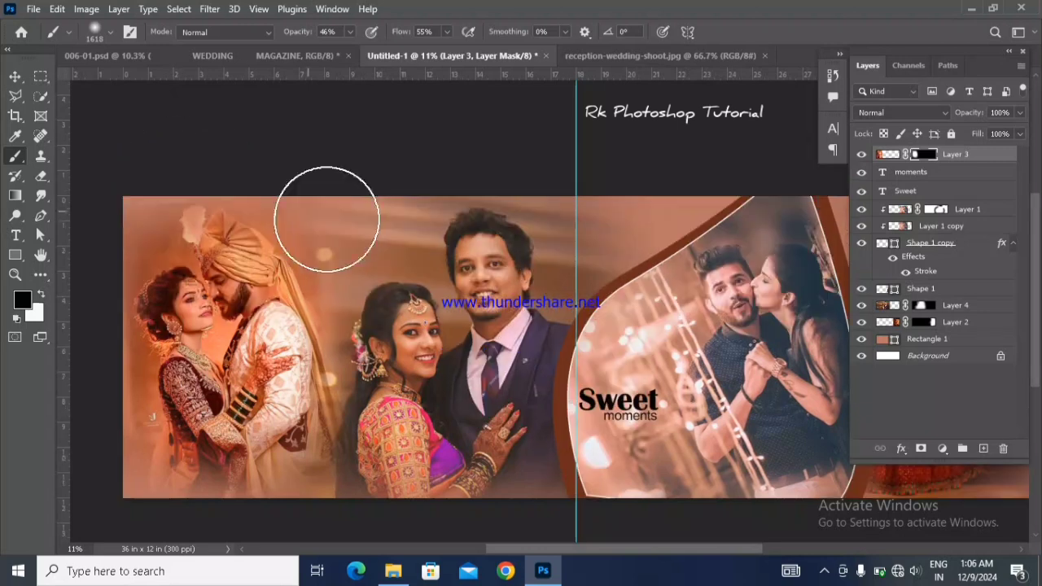
pyautogui.moveTo(330, 220); pyautogui.dragTo(296, 223)
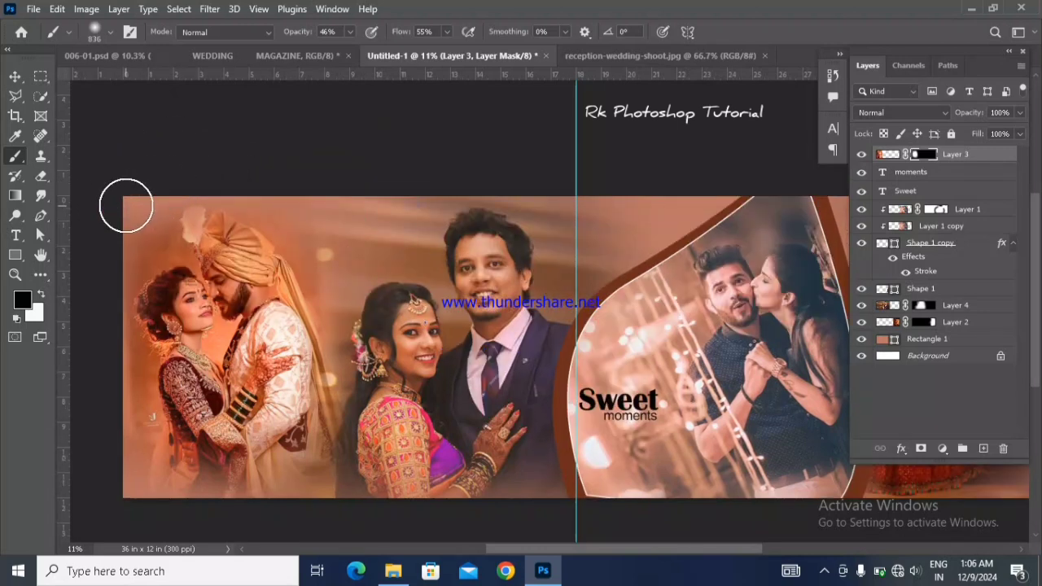
# - Refine Layer 3's mask with white over the groom's turban and the couple, and black around the photo's outer edges, varying the brush size
pyautogui.press('x')
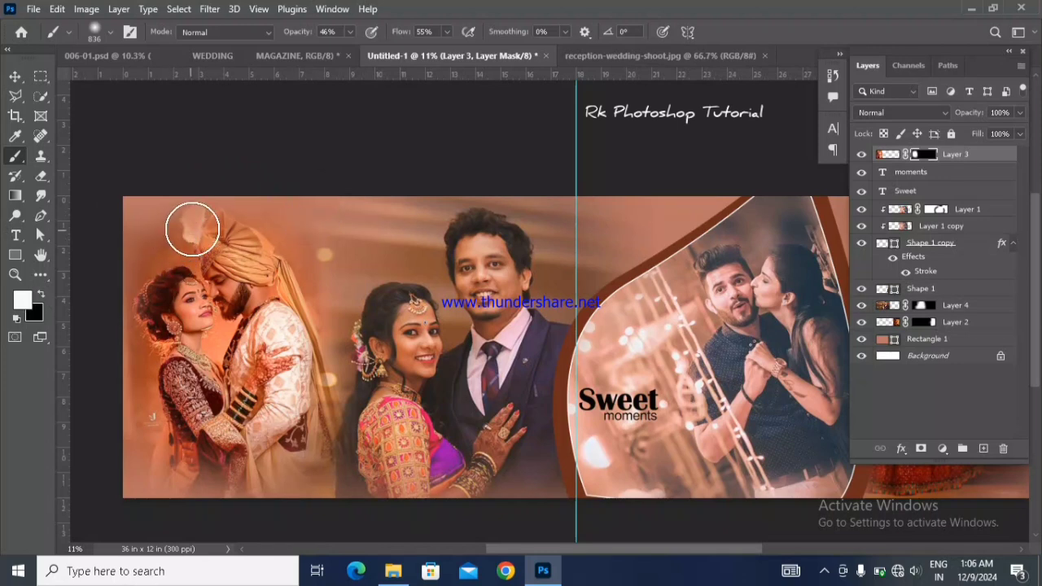
pyautogui.press('x')
pyautogui.moveTo(209, 182); pyautogui.dragTo(198, 182)
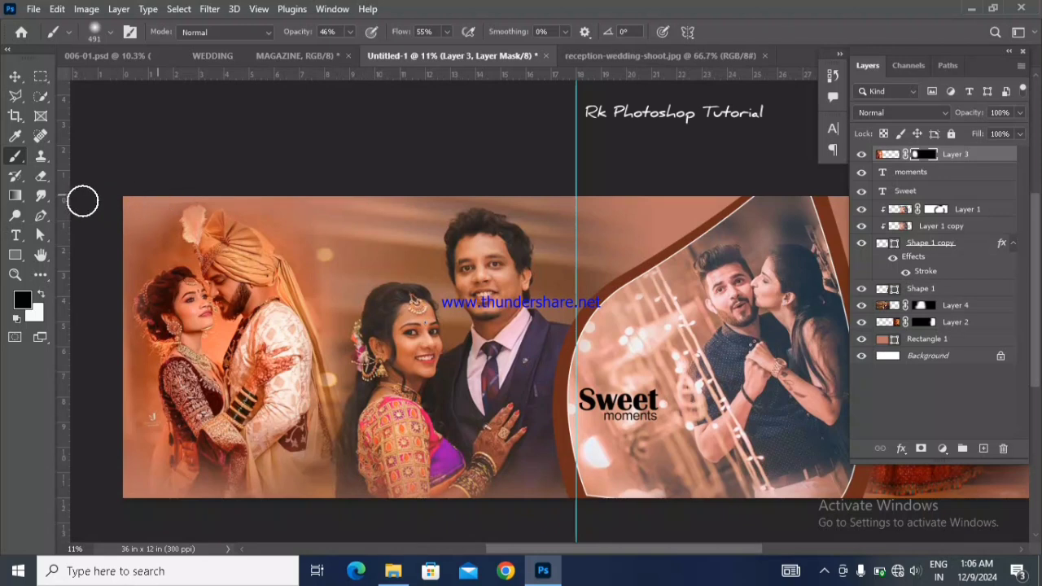
pyautogui.press('x')
pyautogui.moveTo(208, 324); pyautogui.dragTo(254, 323)
pyautogui.press('x')
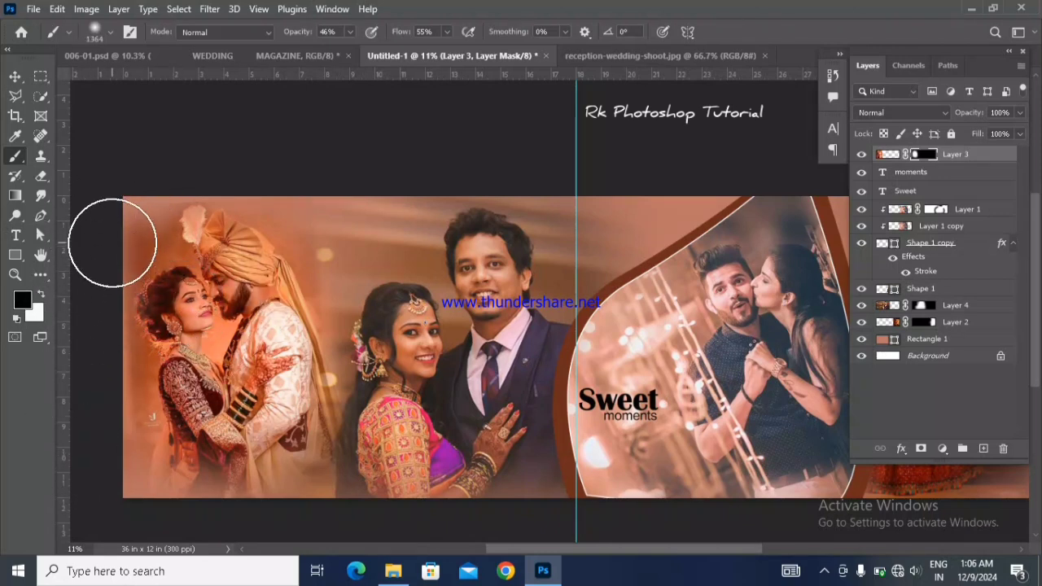
pyautogui.moveTo(368, 336); pyautogui.dragTo(358, 333)
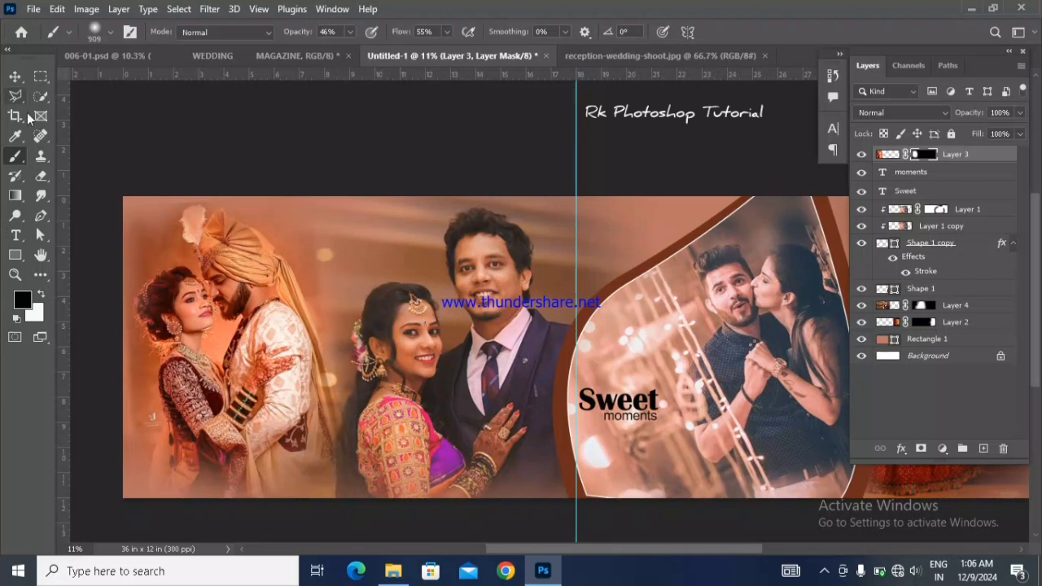
# - Shift the reception couple on Layer 4 slightly left, closer to the embracing couple
pyautogui.press('v')
pyautogui.moveTo(478, 436); pyautogui.dragTo(470, 434)
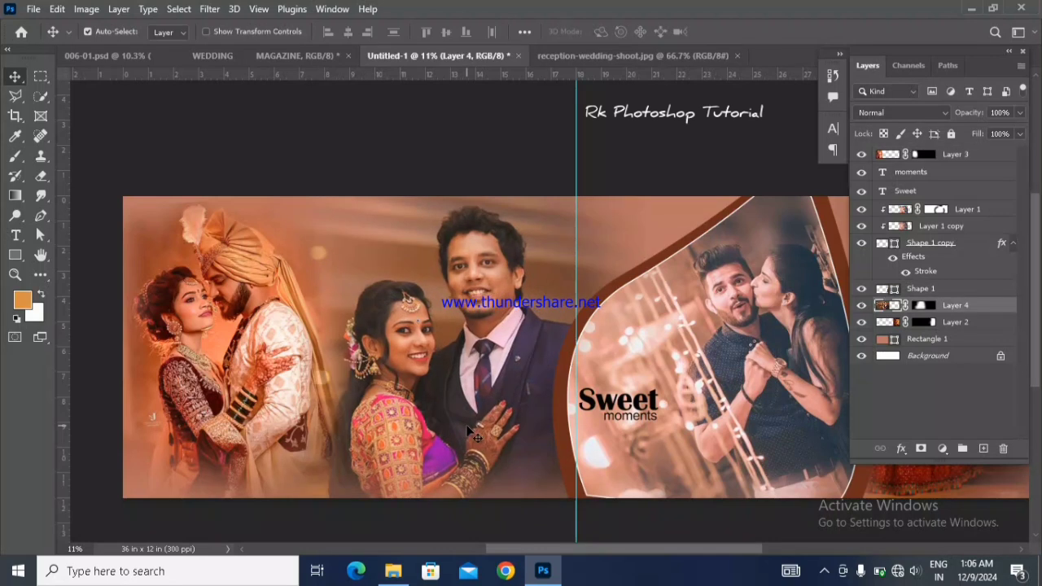
# - Copy the "All you need is love" text from 006-01.psd above Layer 3 and position it between the groom's turban and the reception man
pyautogui.click(970, 155)
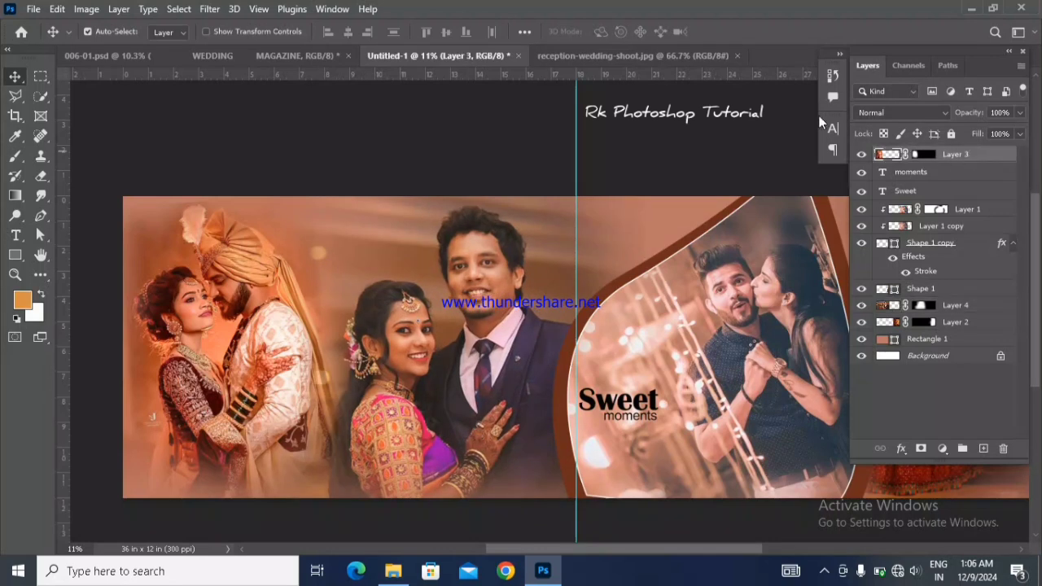
pyautogui.click(205, 59)
pyautogui.moveTo(524, 246); pyautogui.dragTo(371, 264)
pyautogui.hotkey('shift', 'Up')
pyautogui.hotkey('shift', 'Up')
pyautogui.hotkey('shift', 'Up')
pyautogui.hotkey('shift', 'Up')
pyautogui.hotkey('shift', 'Up')
pyautogui.hotkey('shift', 'Up')
pyautogui.hotkey('shift', 'Up')
pyautogui.hotkey('shift', 'Up')
pyautogui.hotkey('shift', 'Up')
pyautogui.hotkey('shift', 'Up')
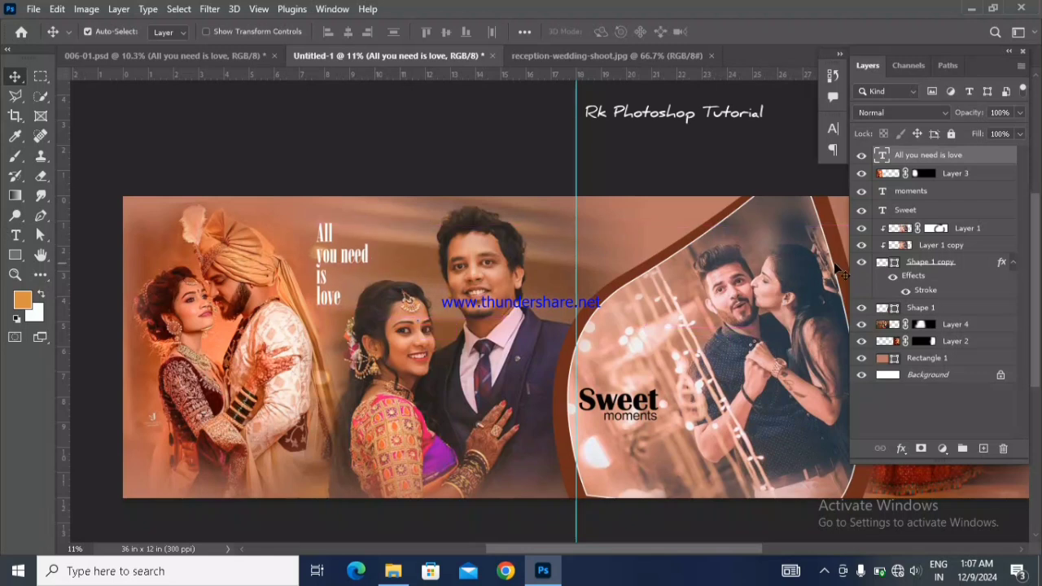
pyautogui.hotkey('shift', 'Left')
pyautogui.hotkey('shift', 'Left')
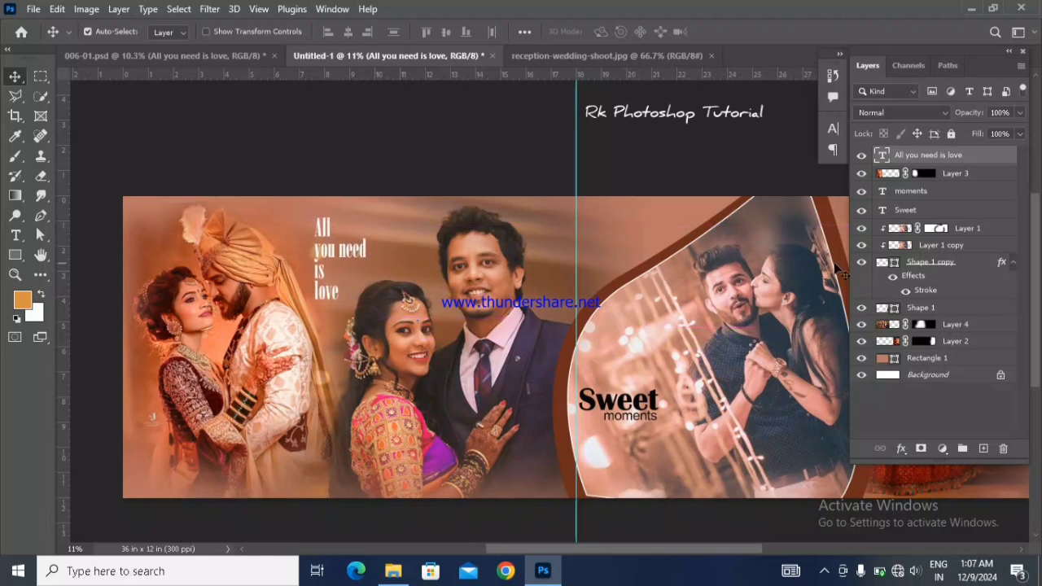
pyautogui.click(433, 433)
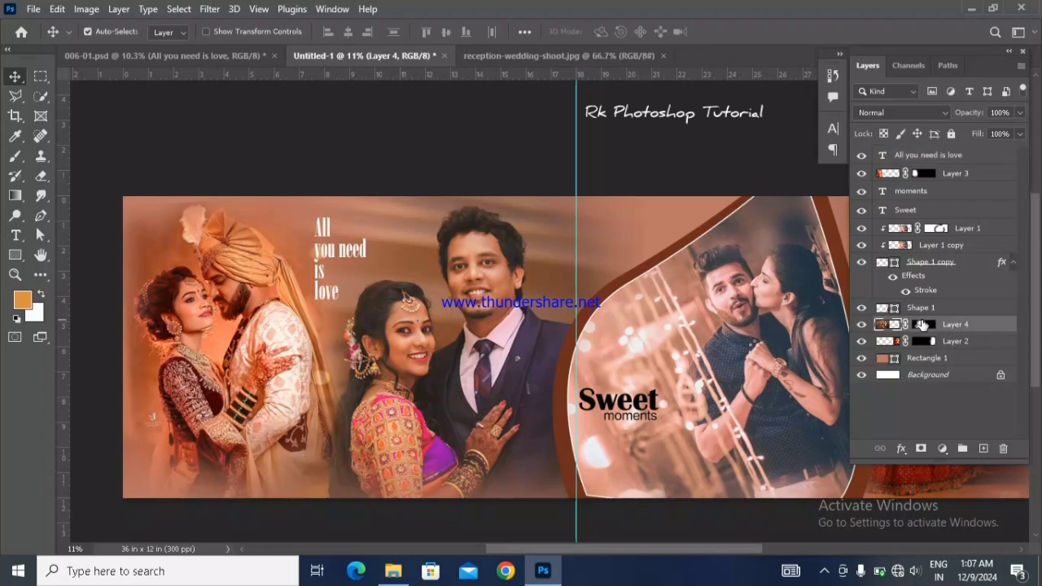
pyautogui.click(923, 324)
pyautogui.press('d')
# - Change the fill colour of Shape 1, the curved border around the photo frame, to a lighter orange
pyautogui.moveTo(600, 547); pyautogui.dragTo(654, 547)
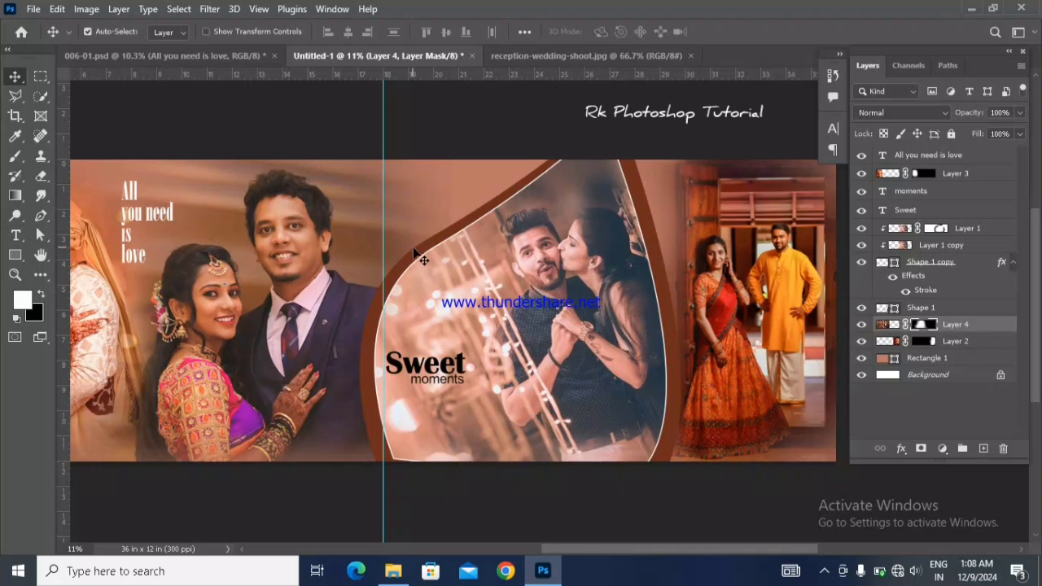
pyautogui.click(461, 244)
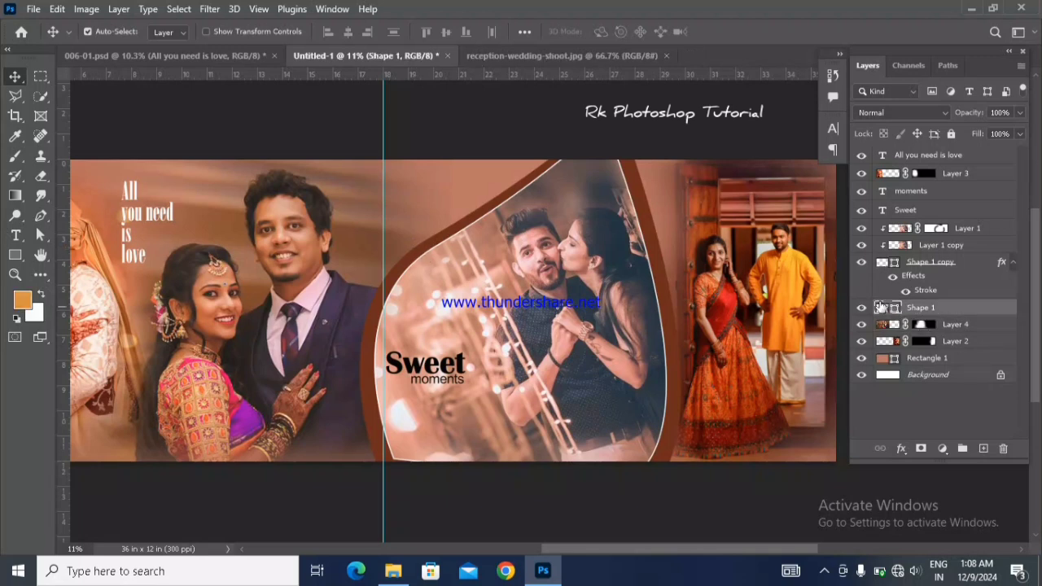
pyautogui.doubleClick(879, 307)
pyautogui.moveTo(753, 314); pyautogui.dragTo(760, 315)
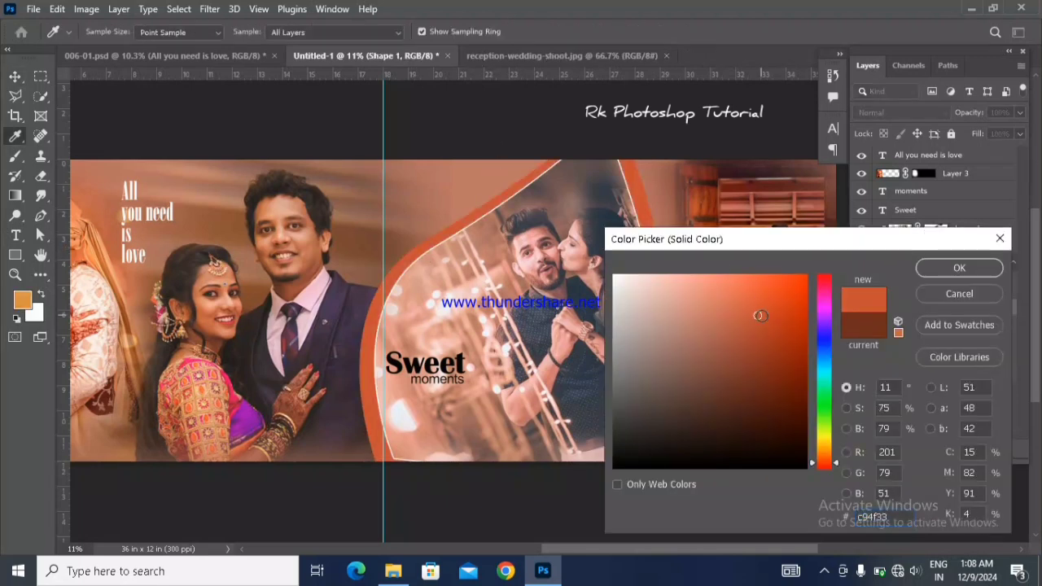
pyautogui.click(762, 347)
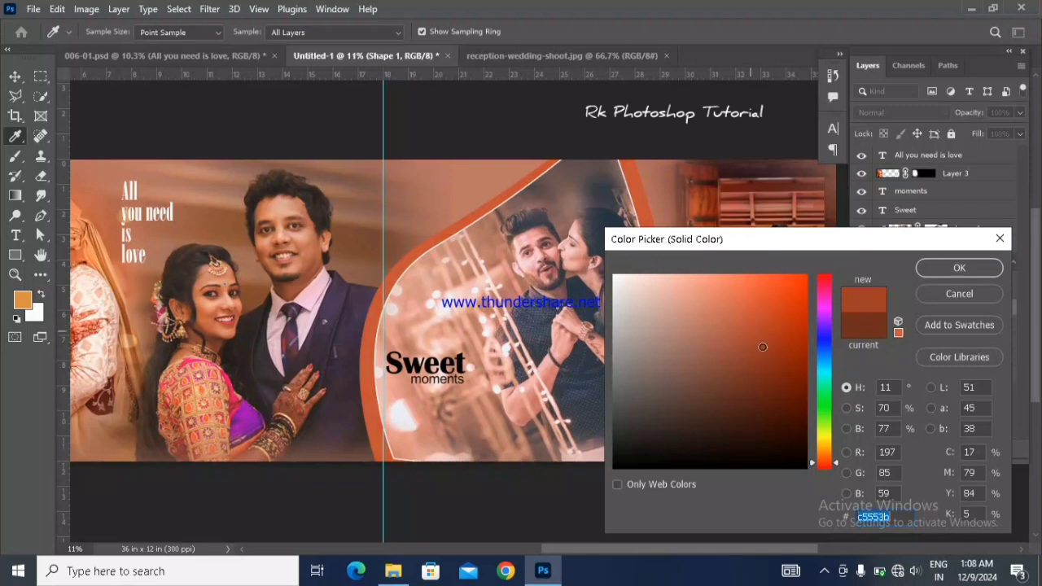
pyautogui.moveTo(761, 347)
pyautogui.mouseDown()
pyautogui.moveTo(749, 338)
pyautogui.moveTo(739, 351)
pyautogui.moveTo(768, 319)
pyautogui.moveTo(735, 281)
pyautogui.moveTo(716, 317)
pyautogui.moveTo(722, 303)
pyautogui.moveTo(743, 312)
pyautogui.mouseUp()
pyautogui.click(959, 268)
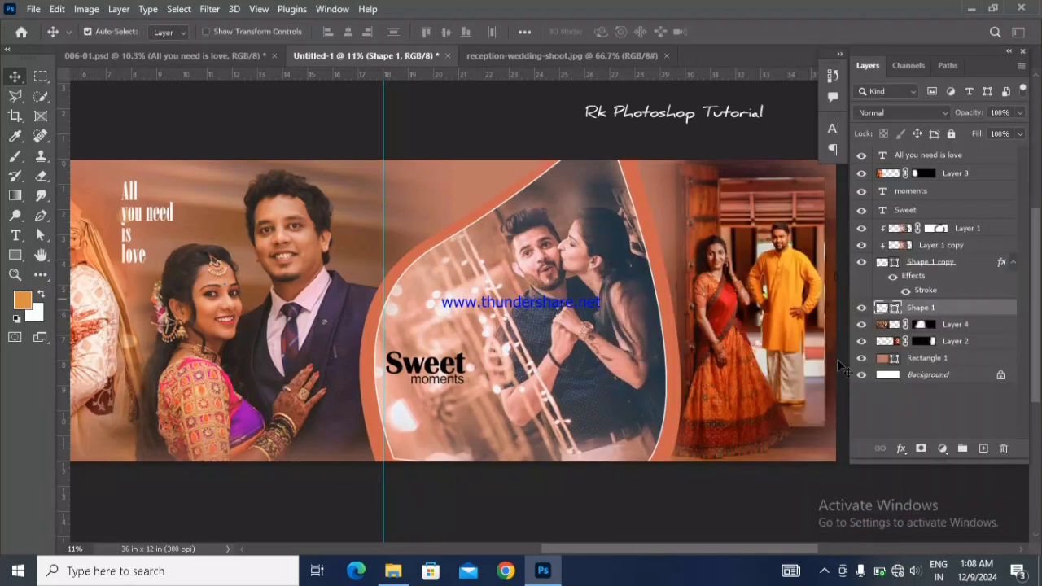
# - Start a horizontal text line in the empty area above the curved frame and set it to 60 pt in dark brown
pyautogui.moveTo(697, 553); pyautogui.dragTo(717, 552)
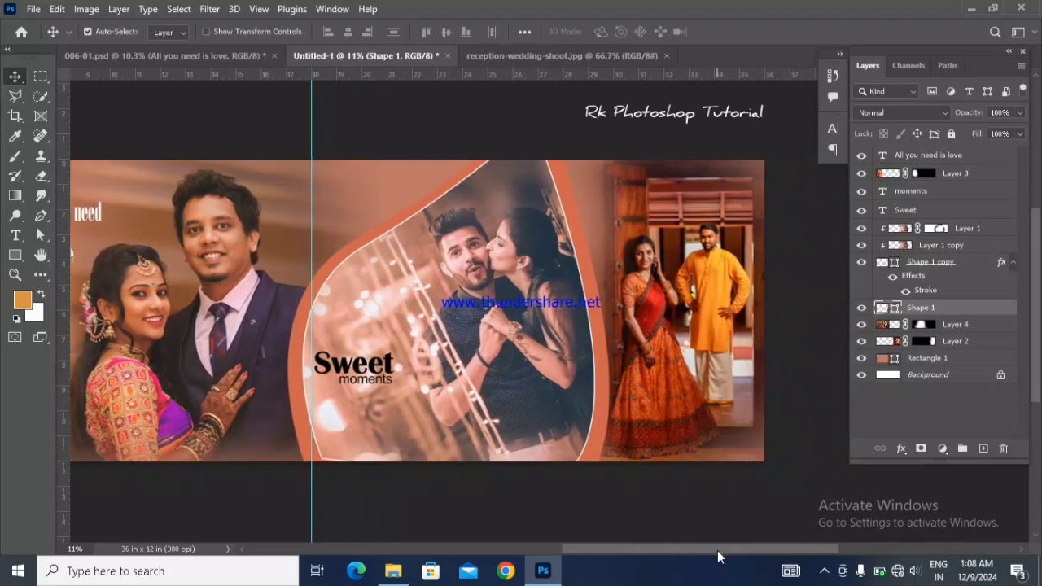
pyautogui.click(968, 158)
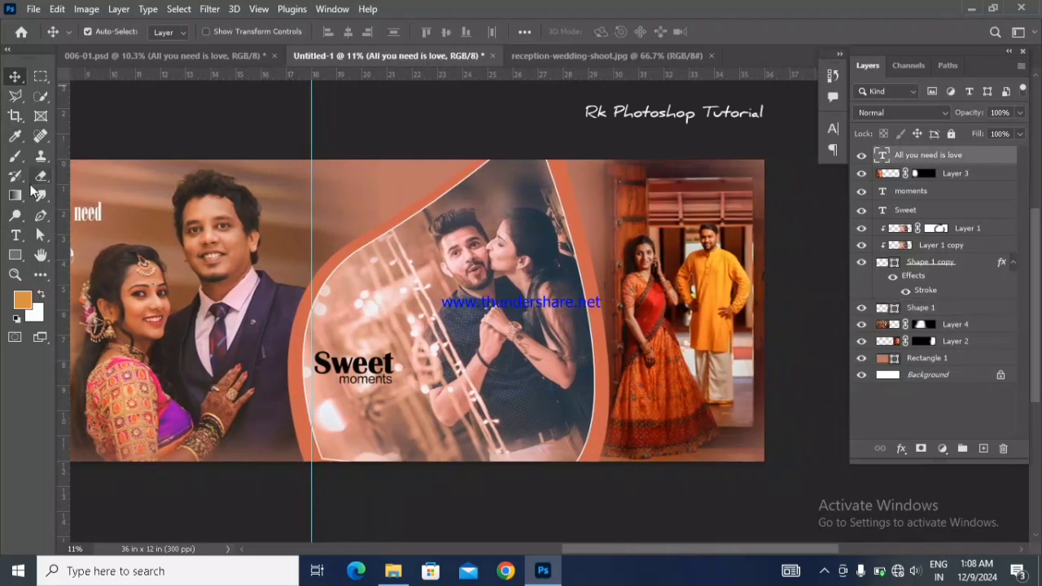
pyautogui.click(15, 235)
pyautogui.rightClick(15, 236)
pyautogui.click(60, 237)
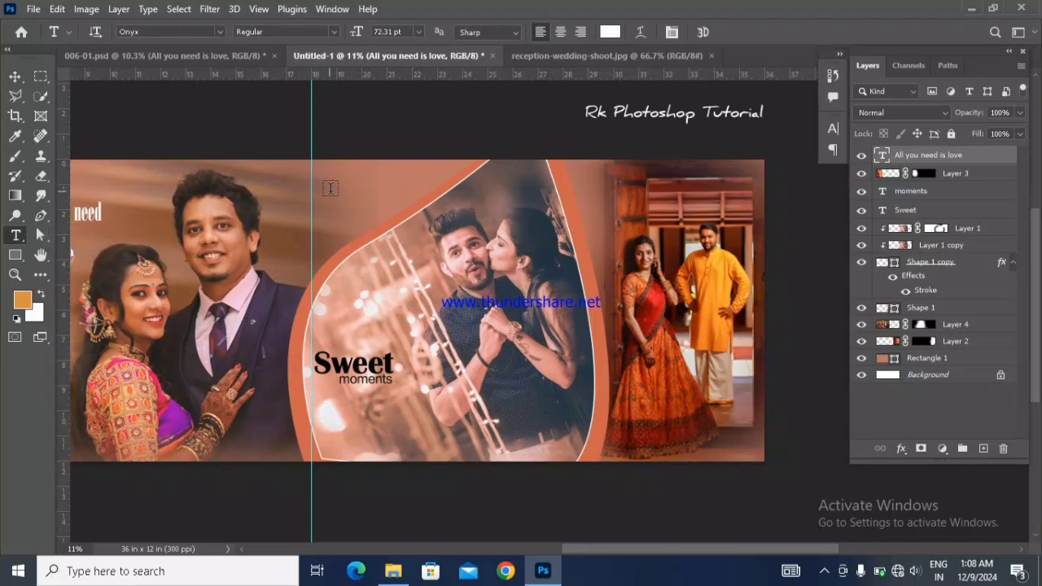
pyautogui.click(331, 188)
pyautogui.click(418, 32)
pyautogui.click(395, 210)
pyautogui.click(610, 32)
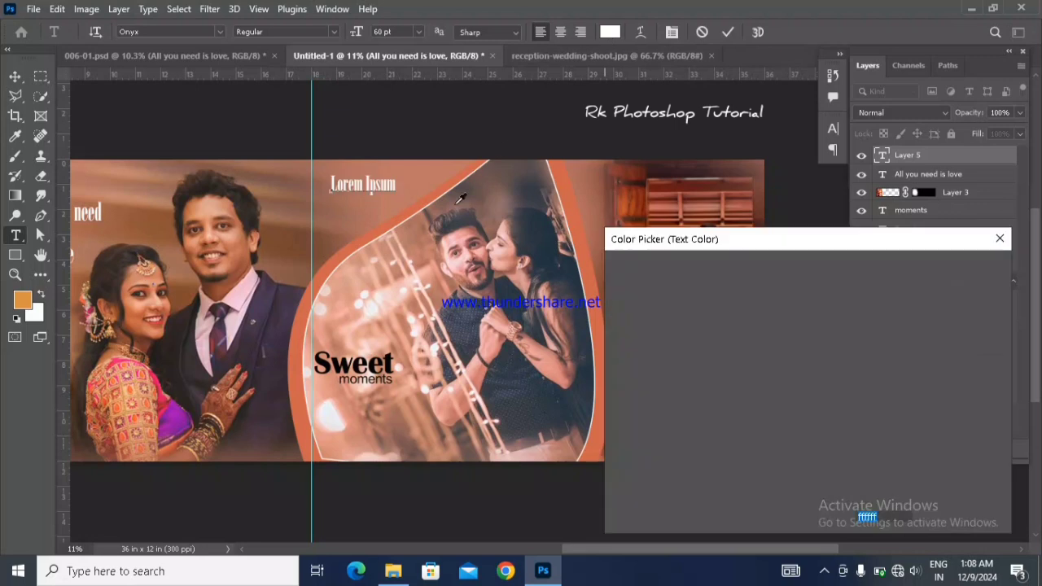
pyautogui.moveTo(749, 346); pyautogui.dragTo(805, 411)
pyautogui.click(998, 271)
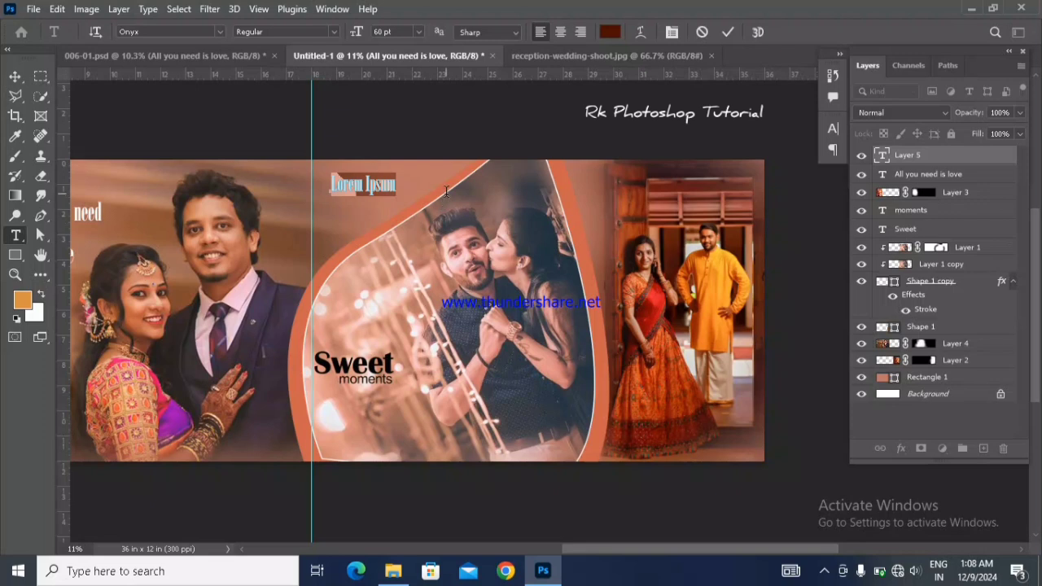
# - Replace the placeholder text with "wedding moments" and commit it
pyautogui.press('BackSpace')
pyautogui.write('wedding moments')
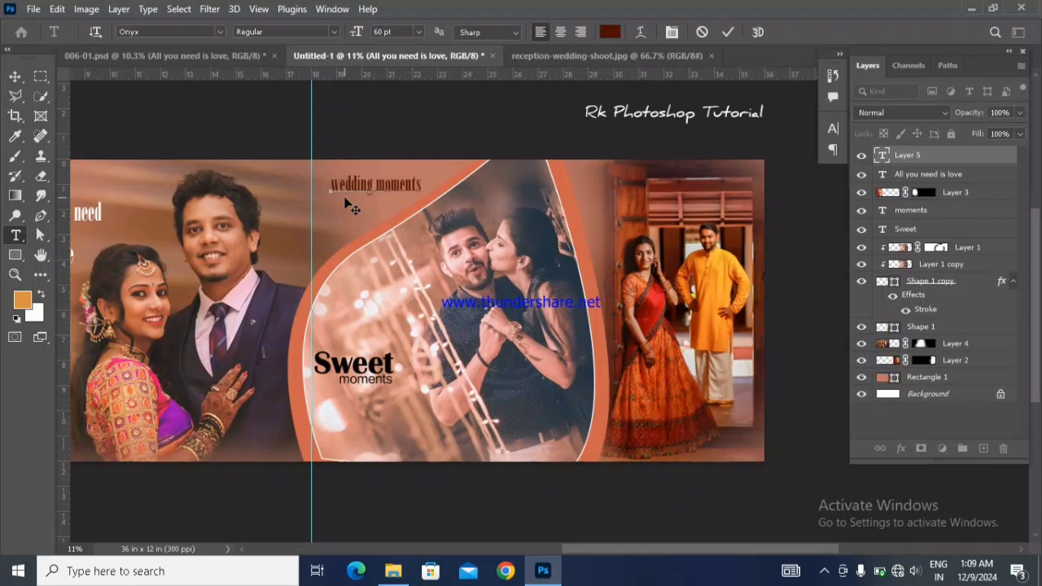
pyautogui.click(15, 76)
# - Set the "wedding moments" text to Arial Regular at 14 pt
pyautogui.doubleClick(879, 155)
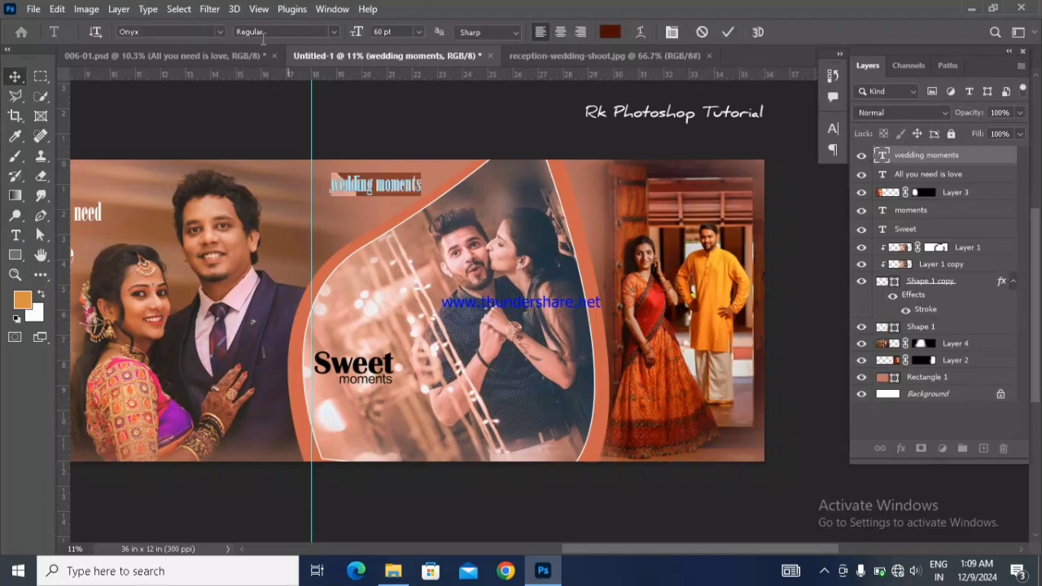
pyautogui.click(219, 31)
pyautogui.scroll(5, 312, 126)
pyautogui.scroll(3, 312, 126)
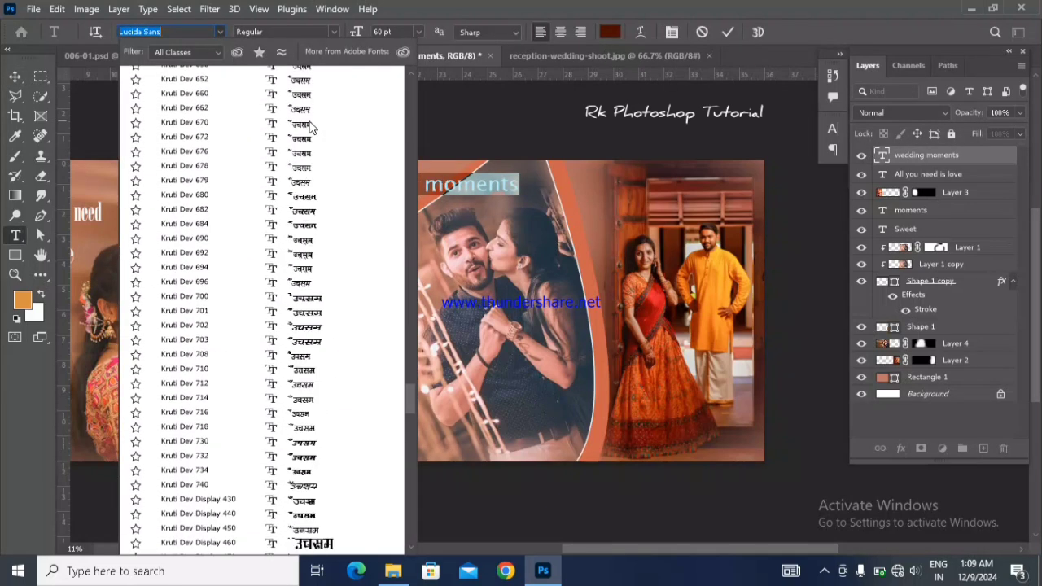
pyautogui.moveTo(411, 387); pyautogui.dragTo(419, 88)
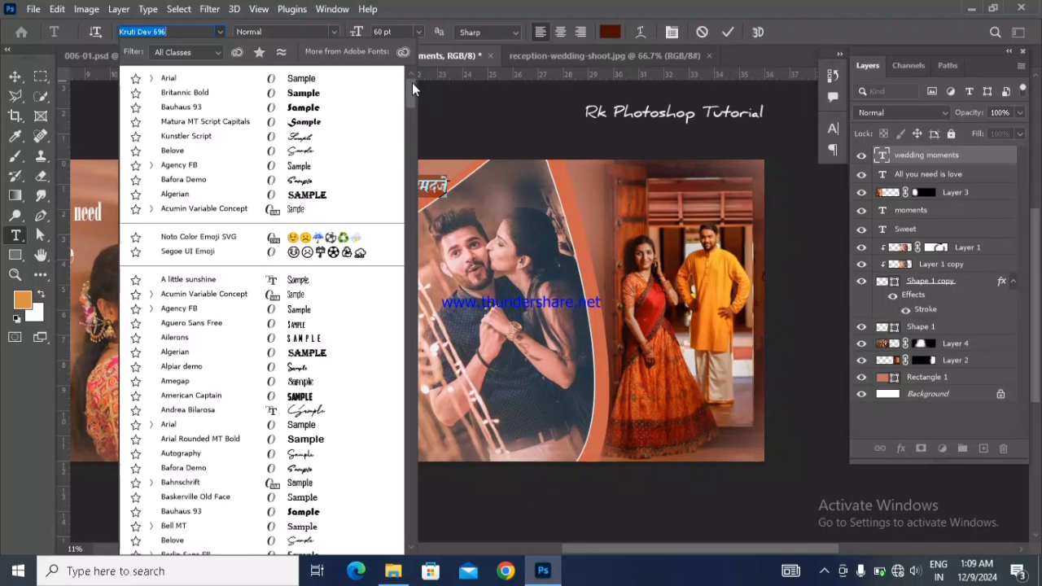
pyautogui.click(306, 80)
pyautogui.click(418, 32)
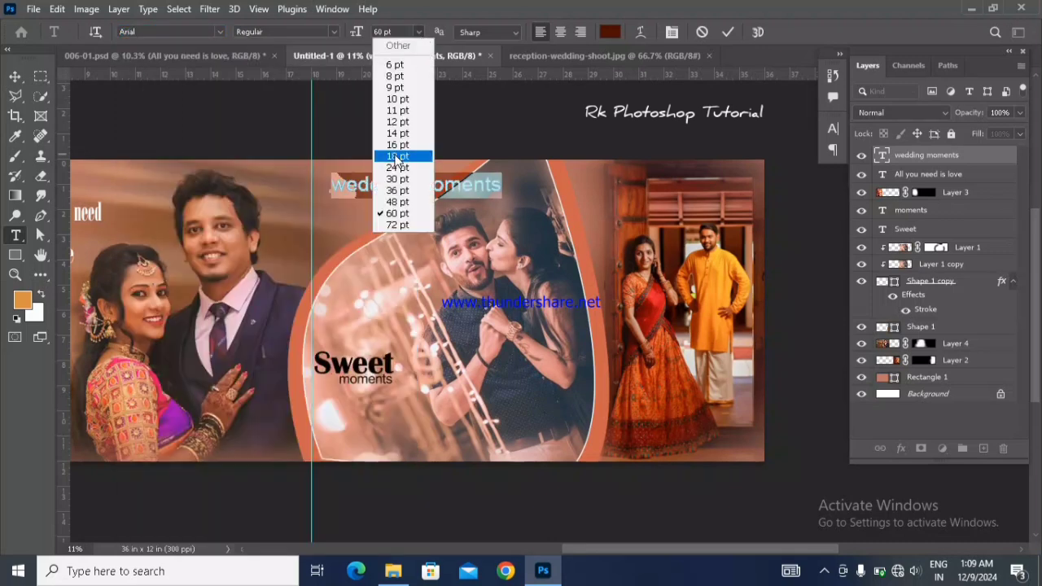
pyautogui.click(411, 138)
pyautogui.click(16, 76)
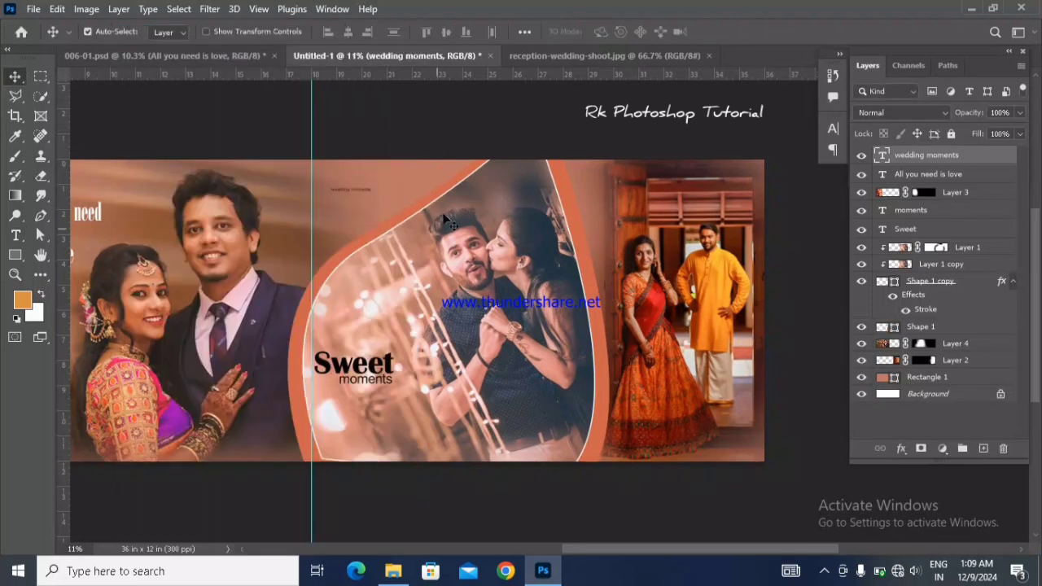
# - Enlarge the "wedding moments" text to 30 pt and insert spaces between its letters to spread them out
pyautogui.doubleClick(889, 157)
pyautogui.click(418, 31)
pyautogui.click(399, 205)
pyautogui.click(419, 32)
pyautogui.click(397, 175)
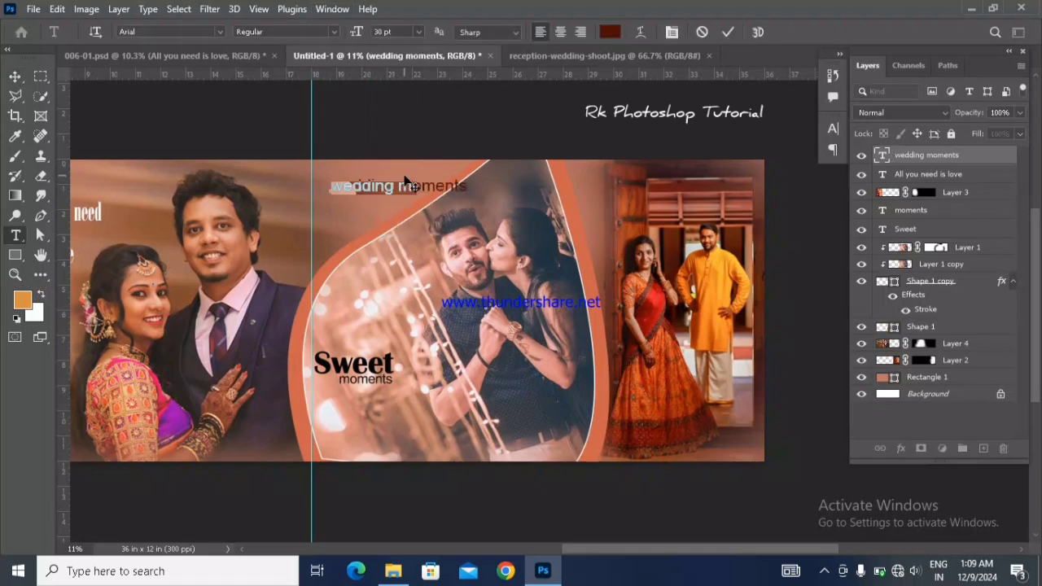
pyautogui.click(338, 187)
pyautogui.press('Right')
pyautogui.press('Right')
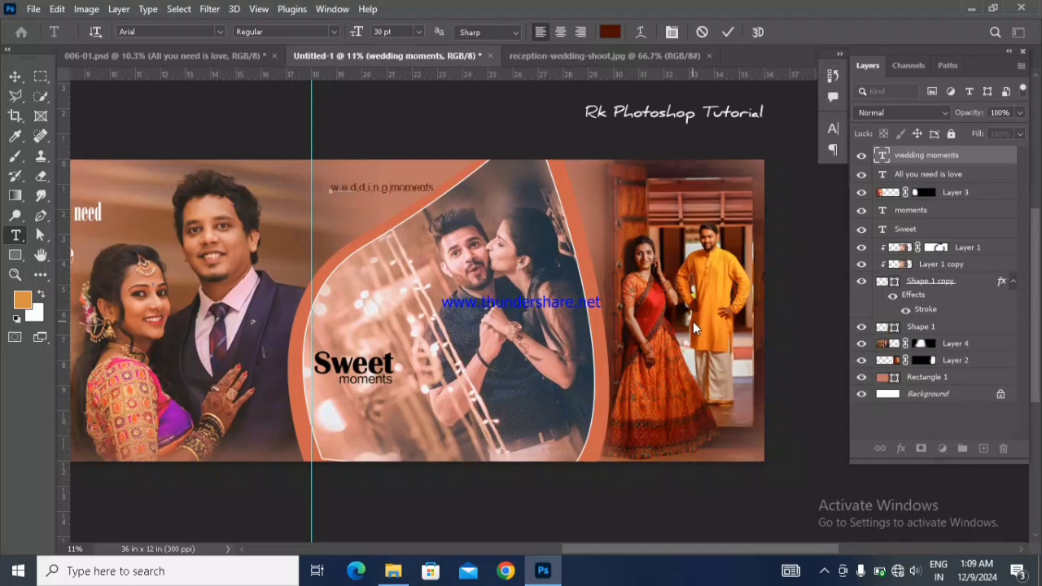
pyautogui.press('Right')
pyautogui.press('Right')
pyautogui.click(15, 76)
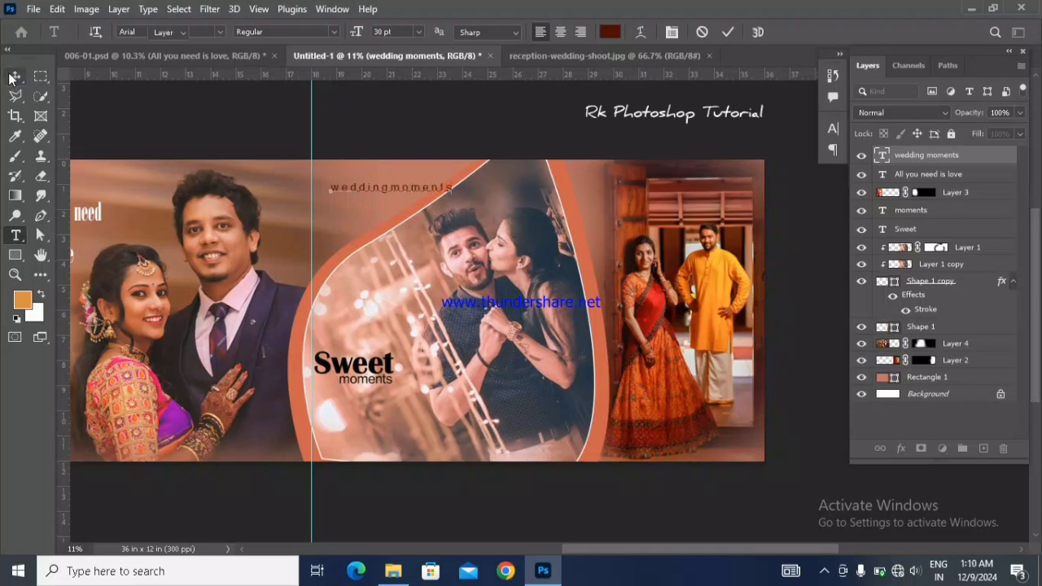
# - Reduce the spaced-out "wedding moments" text to 18 pt and commit it
pyautogui.doubleClick(881, 155)
pyautogui.click(418, 32)
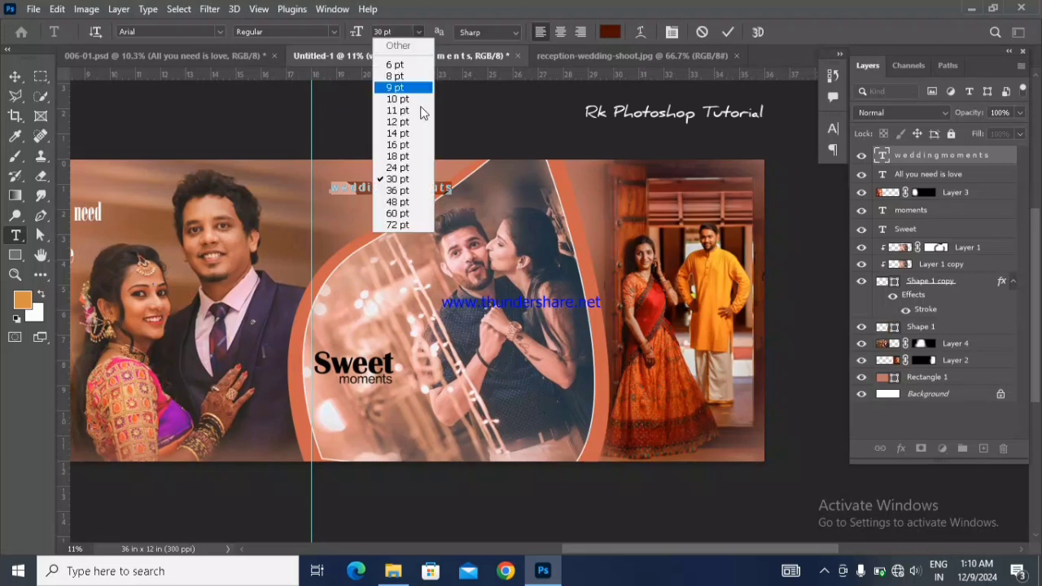
pyautogui.click(416, 162)
pyautogui.click(418, 32)
pyautogui.click(397, 144)
pyautogui.click(418, 32)
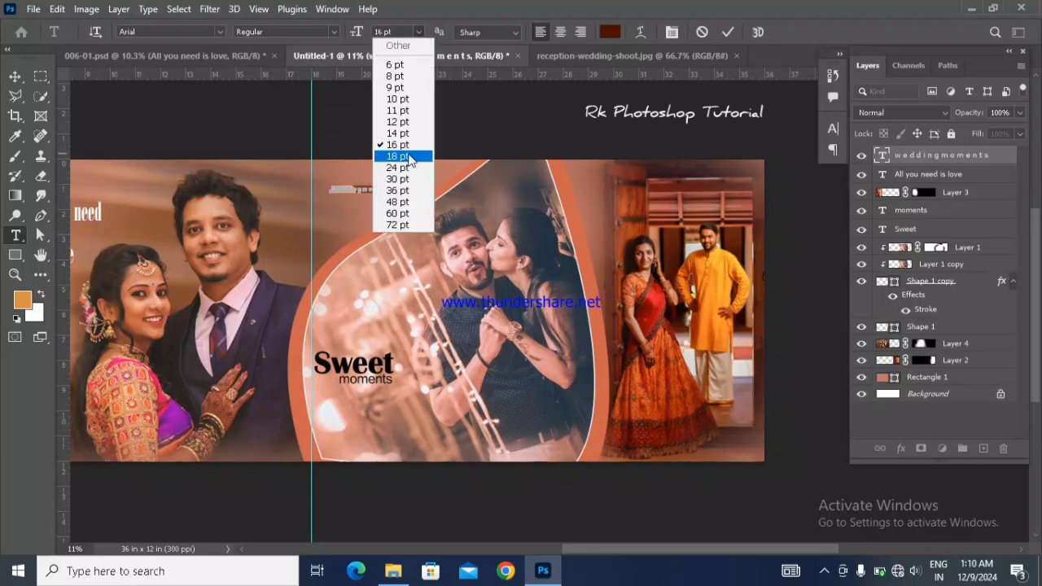
pyautogui.click(397, 156)
pyautogui.click(15, 76)
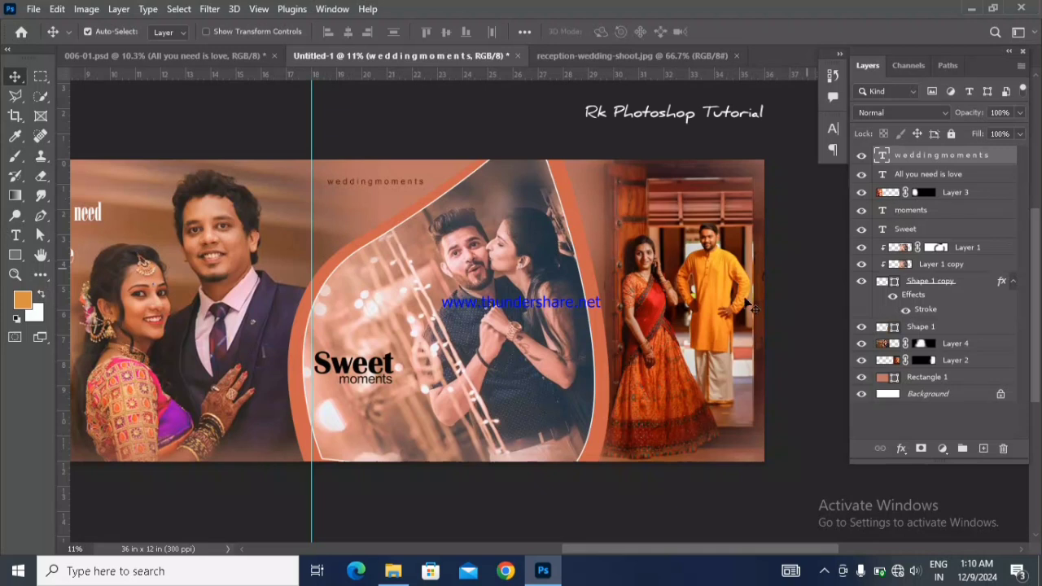
# - Change the fill colour of Shape 1, the curved border around the photo frame, to the darker orange b14931
pyautogui.click(347, 368)
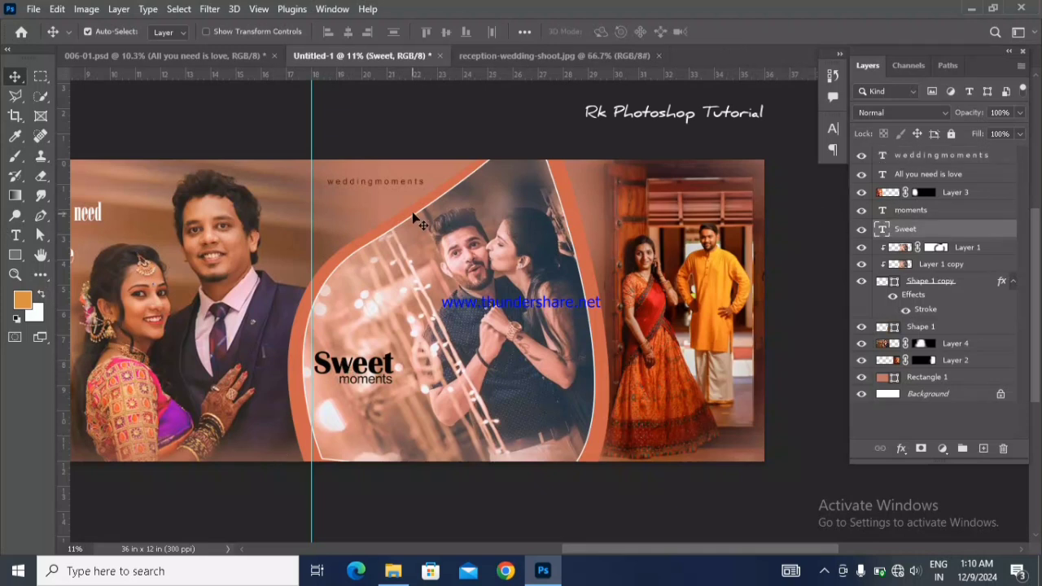
pyautogui.click(895, 327)
pyautogui.doubleClick(894, 329)
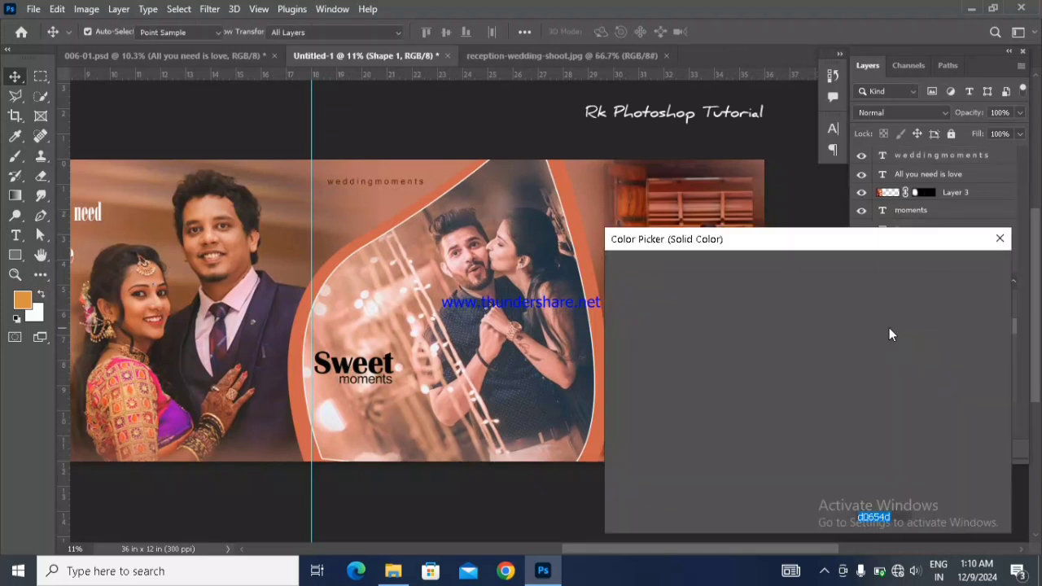
pyautogui.click(747, 328)
pyautogui.moveTo(748, 328); pyautogui.dragTo(749, 328)
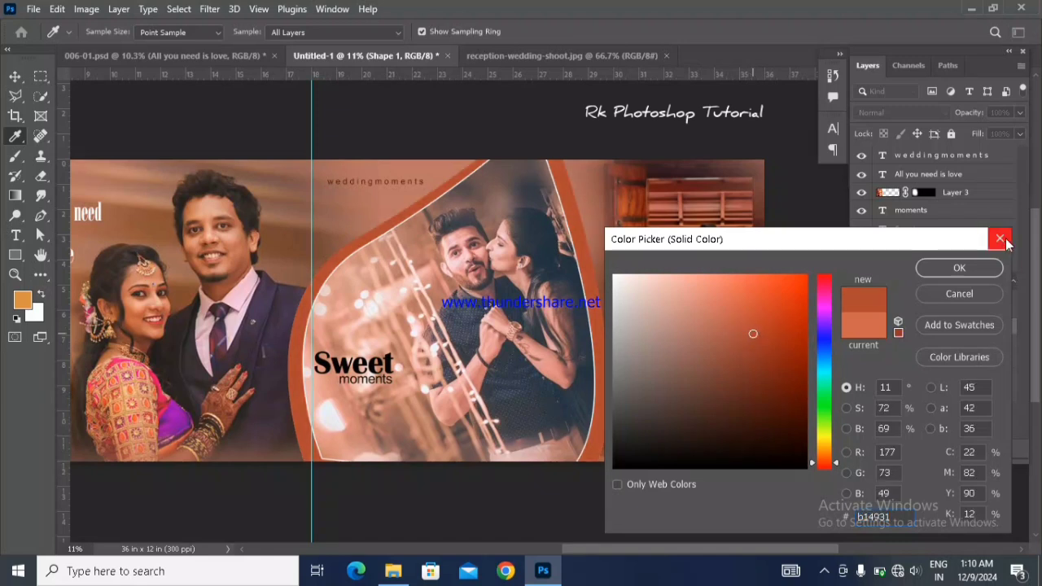
pyautogui.click(1000, 239)
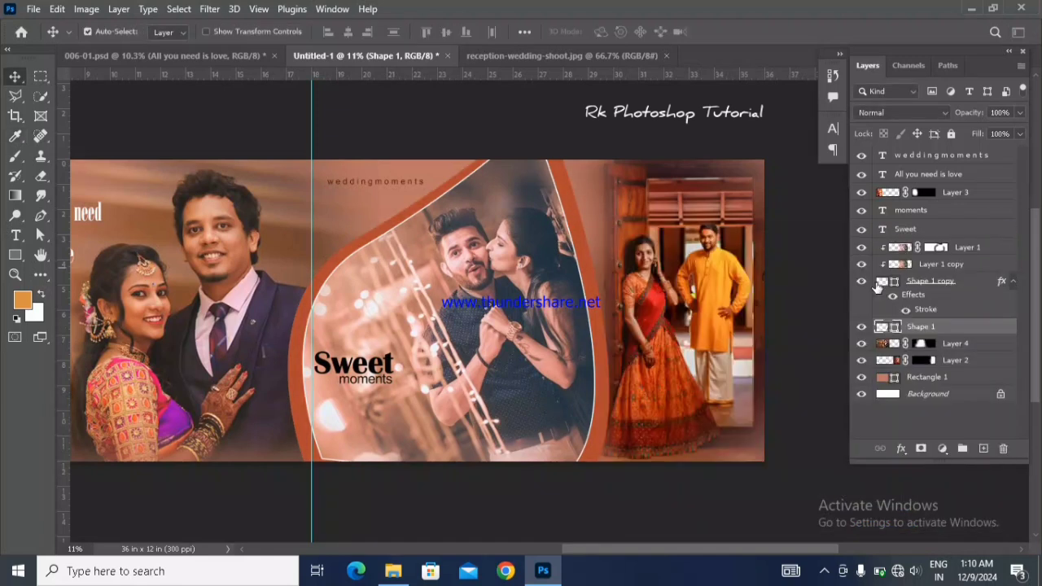
# - Recolour the "Sweet" title text inside the curved frame to dark brown and commit it
pyautogui.click(375, 368)
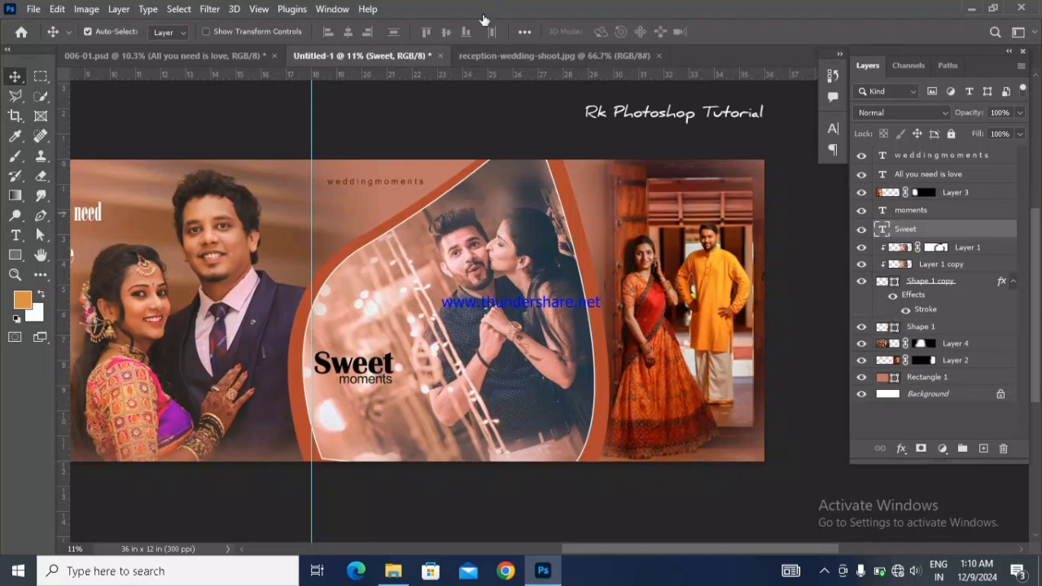
pyautogui.doubleClick(355, 364)
pyautogui.click(610, 32)
pyautogui.click(361, 237)
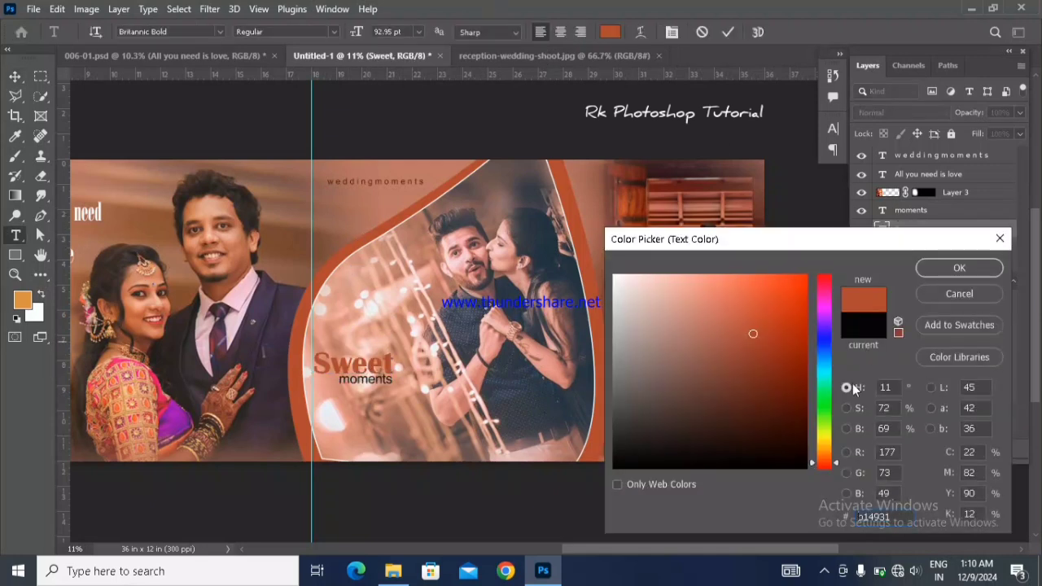
pyautogui.click(790, 397)
pyautogui.click(959, 268)
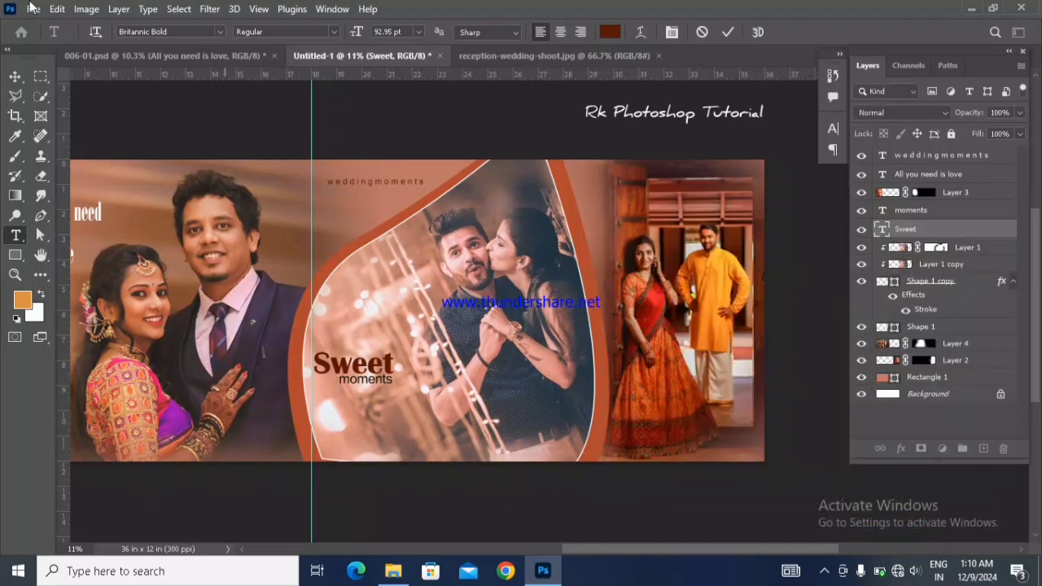
pyautogui.click(15, 75)
# - Recolour the "moments" text below "Sweet" to a matching dark brown and commit it
pyautogui.click(884, 212)
pyautogui.doubleClick(883, 214)
pyautogui.click(610, 32)
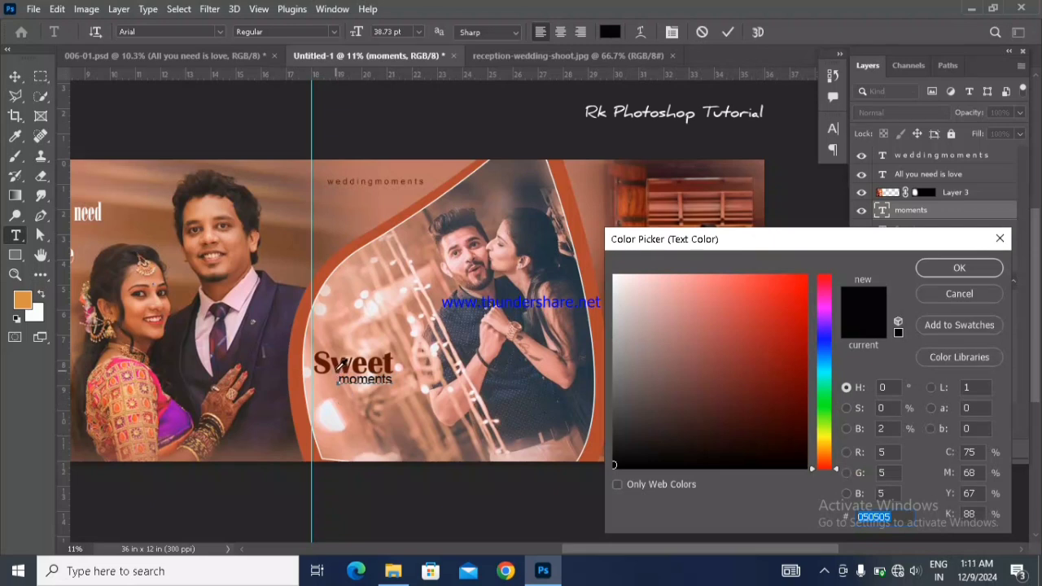
pyautogui.click(791, 400)
pyautogui.click(959, 268)
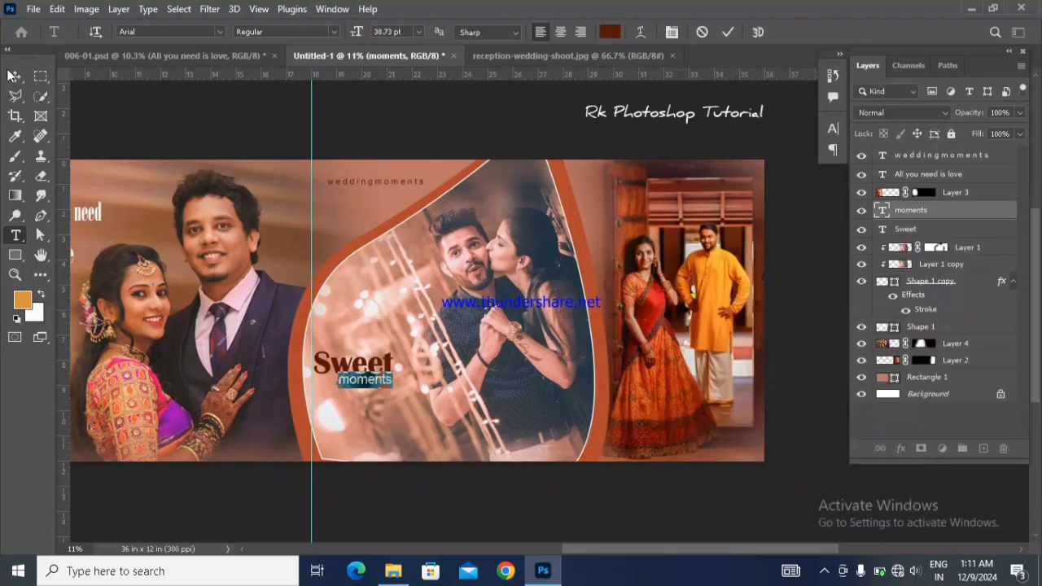
pyautogui.click(15, 76)
# - Remove the vertical guide at the 18-inch centre of the spread
pyautogui.moveTo(761, 551); pyautogui.dragTo(692, 553)
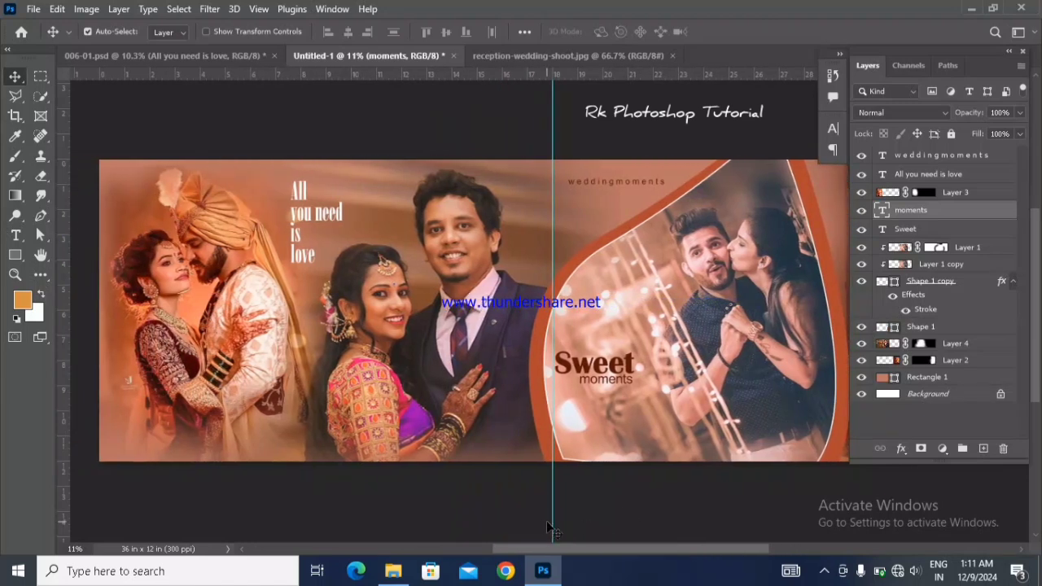
pyautogui.moveTo(552, 527); pyautogui.dragTo(5, 503)
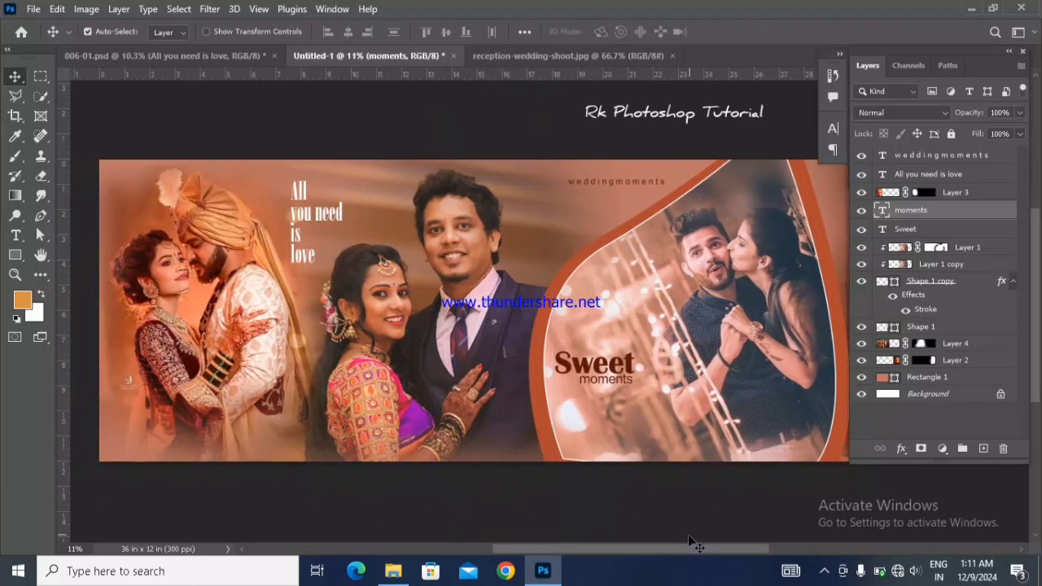
pyautogui.moveTo(686, 552); pyautogui.dragTo(720, 560)
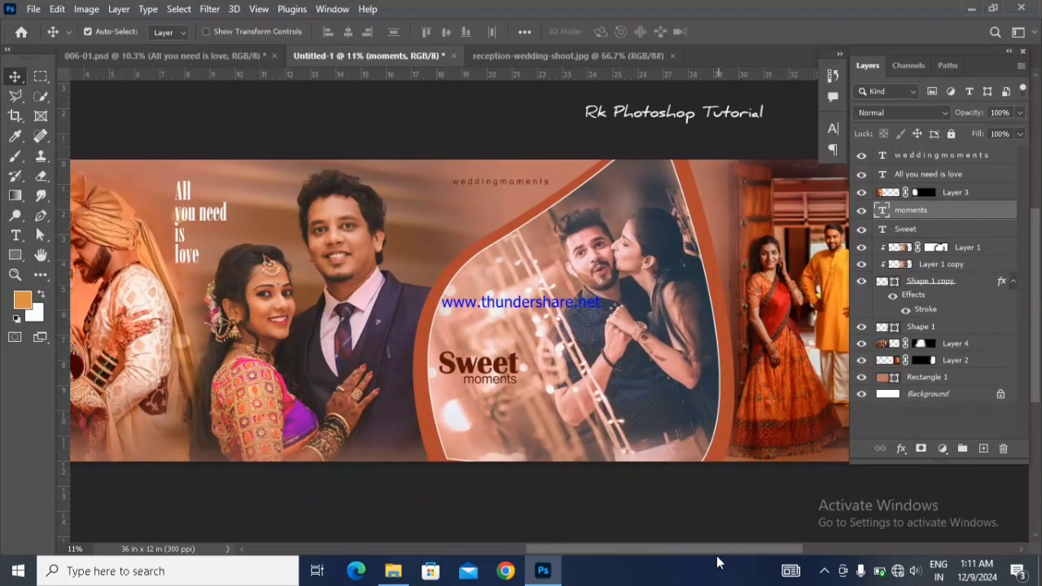
pyautogui.hotkey('ctrl', '-')
pyautogui.moveTo(719, 549); pyautogui.dragTo(719, 550)
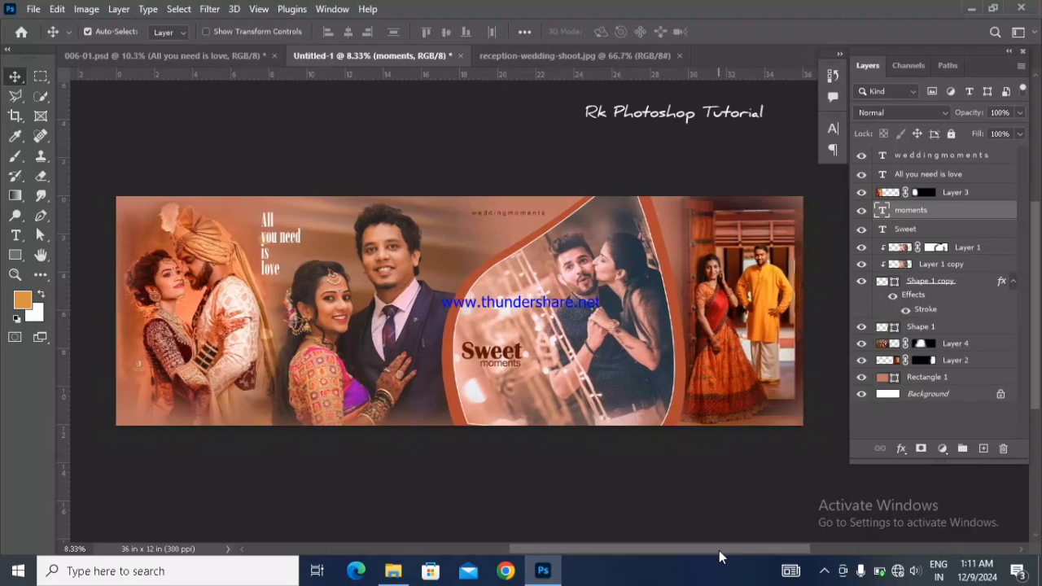